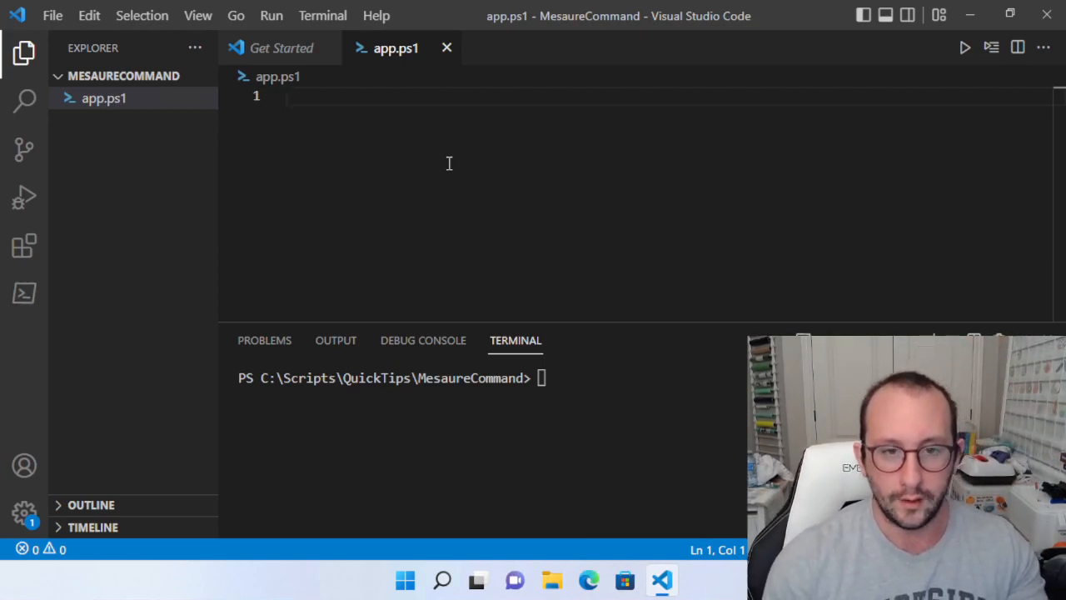
Add a blank first line to the empty app.ps1 script
{"action": "key", "text": "Return"}
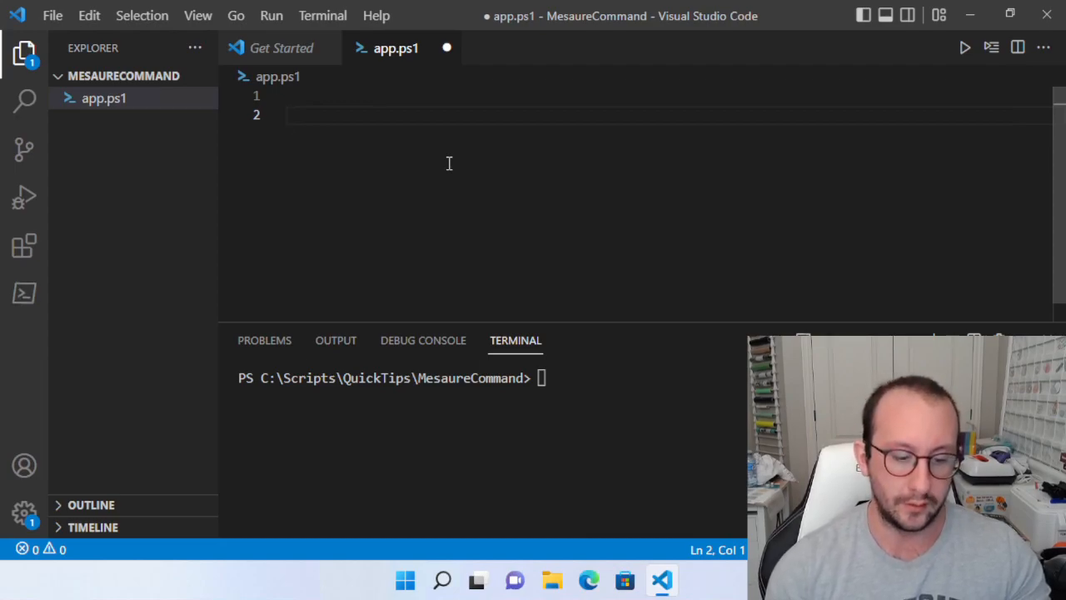
{"action": "type", "text": "$"}
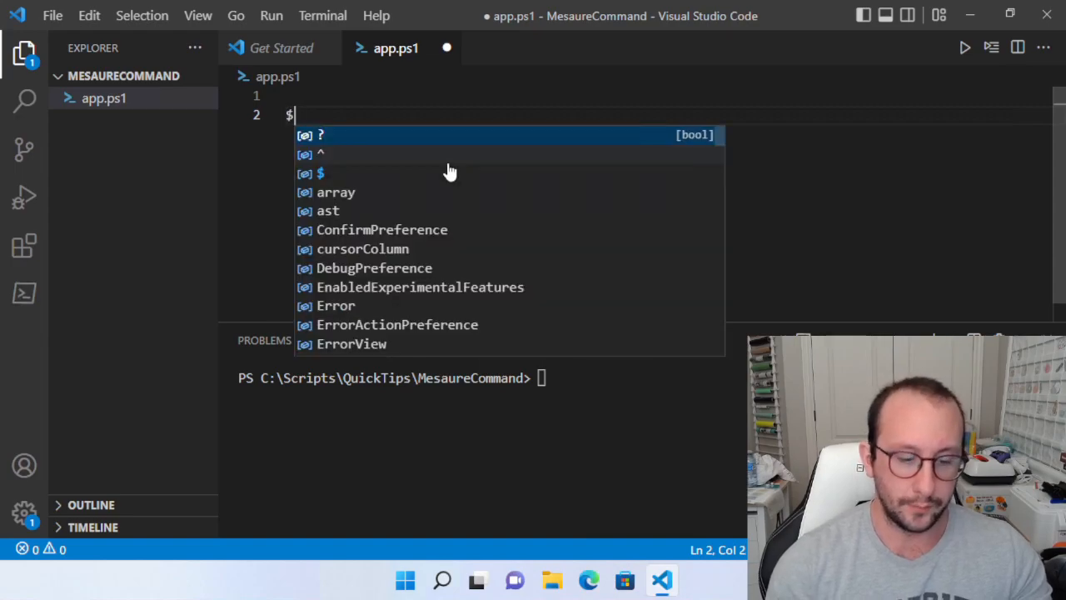
{"action": "type", "text": "myA"}
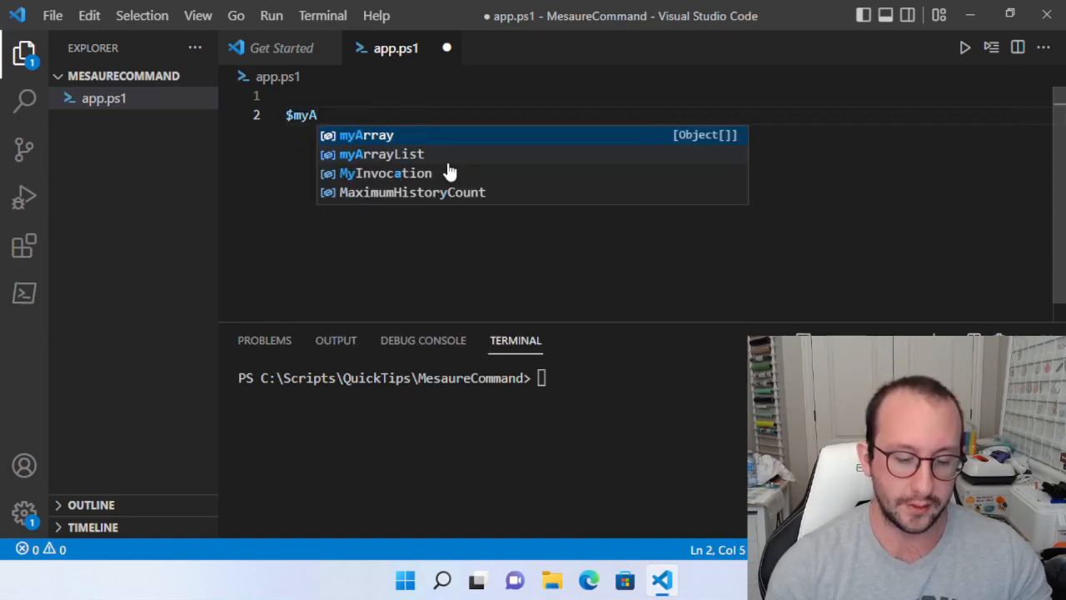
{"action": "type", "text": "rray"}
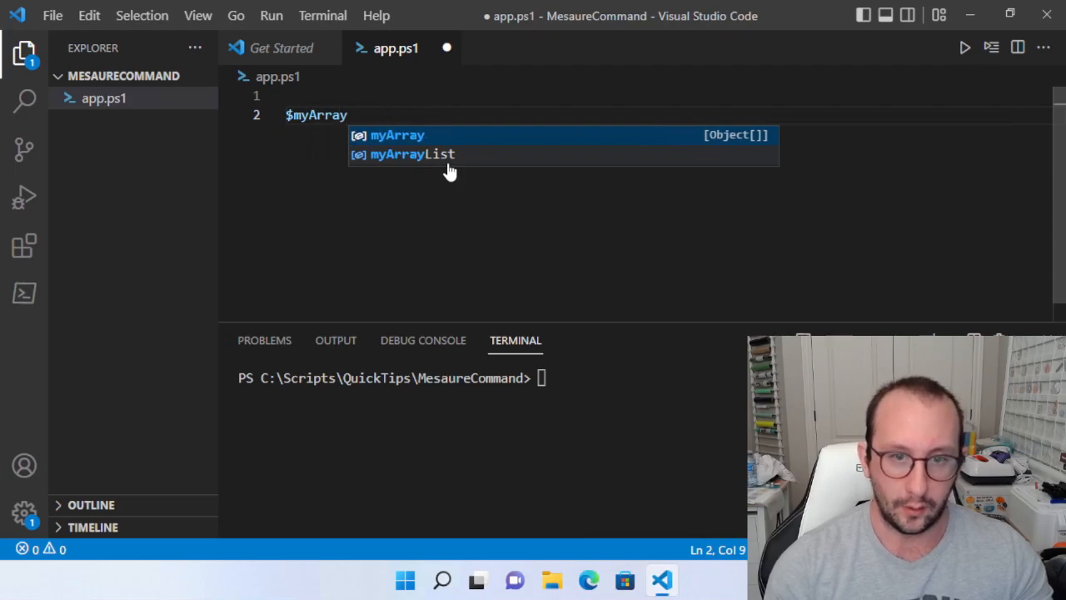
{"action": "type", "text": "="}
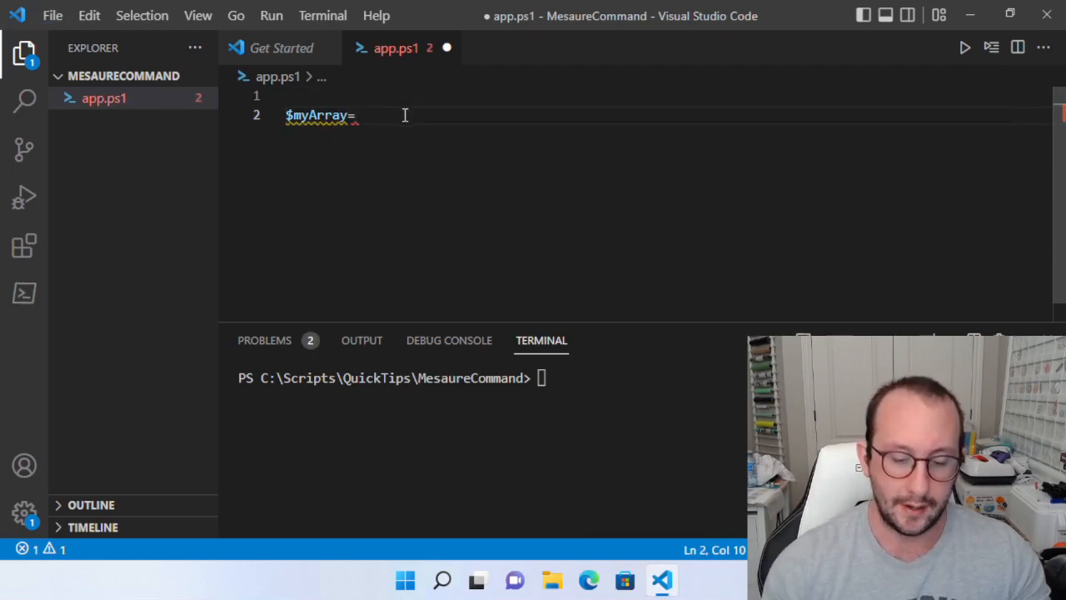
{"action": "type", "text": "@()"}
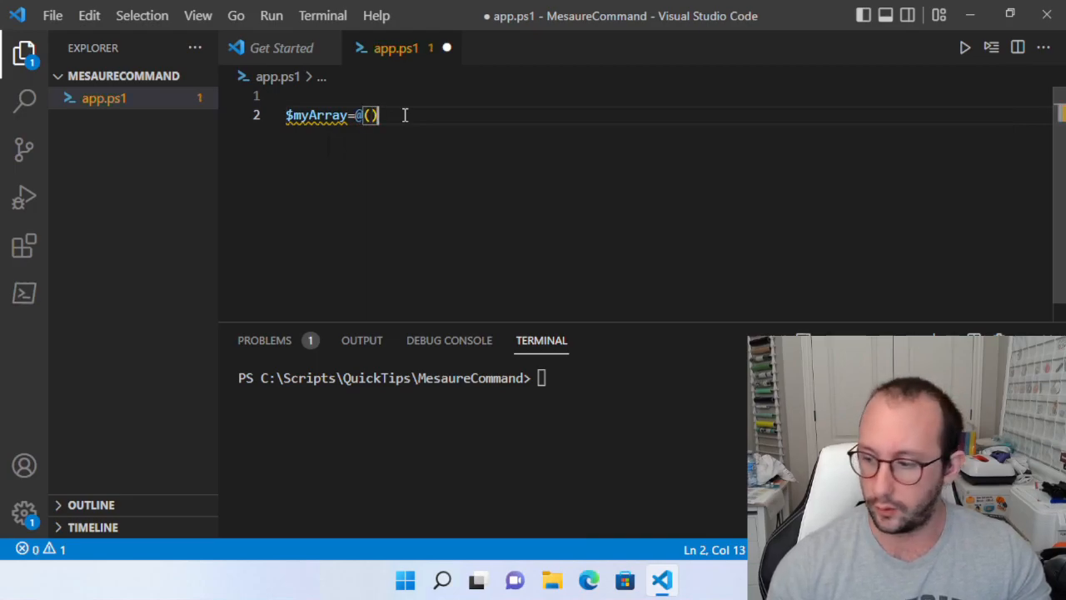
Write $myArray=@() and a Measure-Command timing foreach($x in 0..10000){$myArray+=$x}, then select that line
{"action": "key", "text": "Return"}
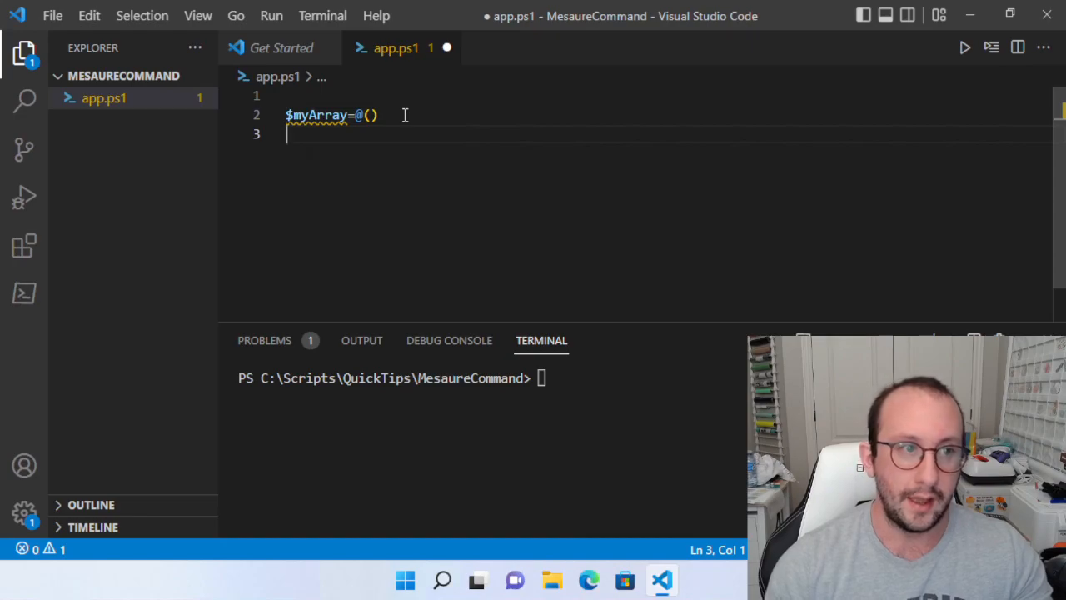
{"action": "type", "text": "Mesaure"}
{"action": "key", "text": "Tab"}
{"action": "type", "text": "-ex"}
{"action": "key", "text": "Tab"}
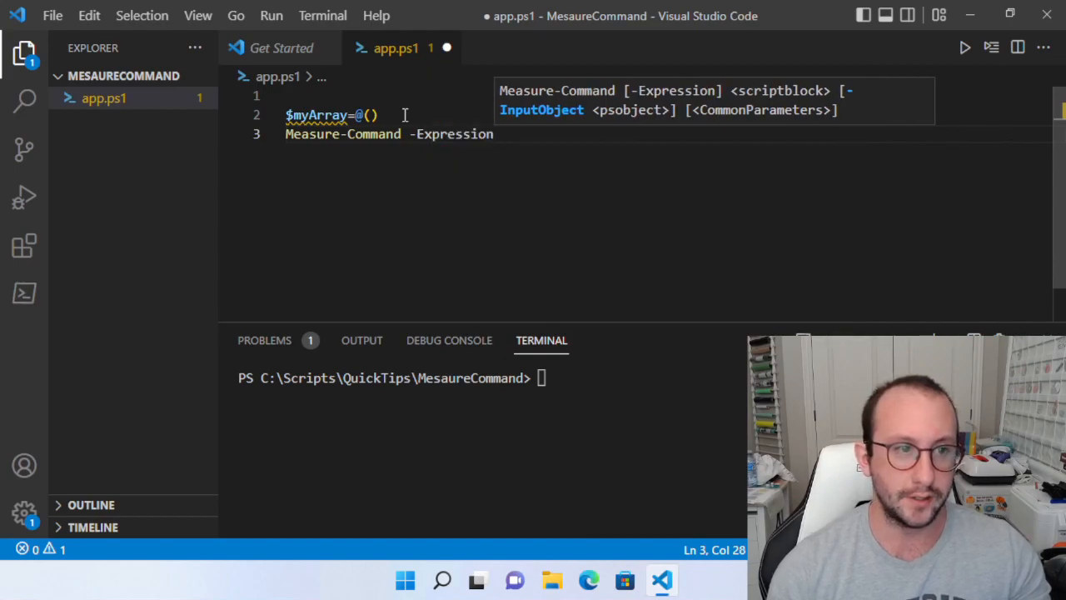
{"action": "type", "text": "{"}
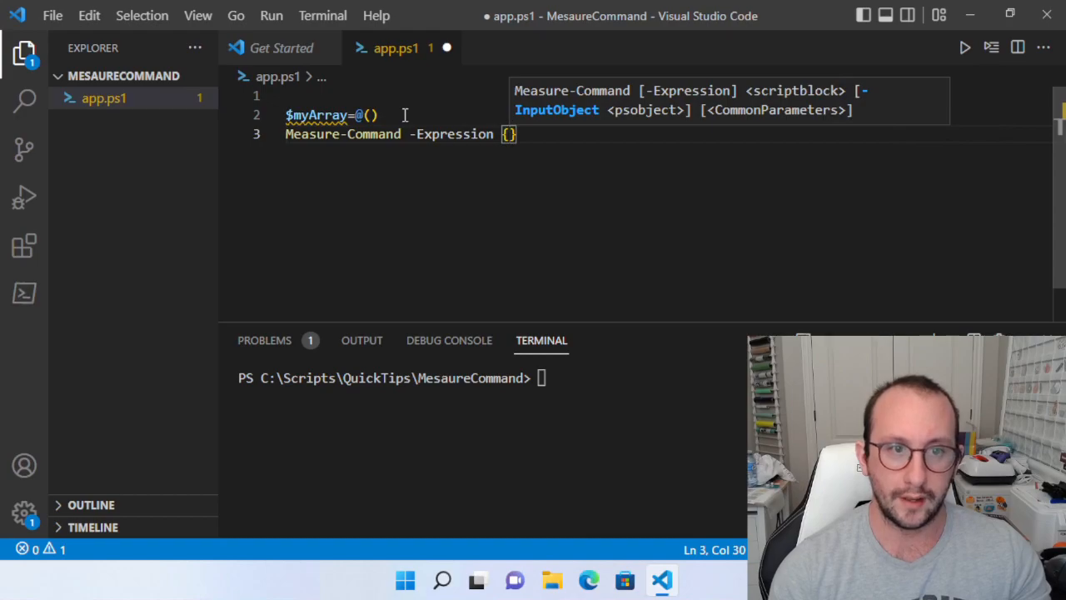
{"action": "type", "text": "for"}
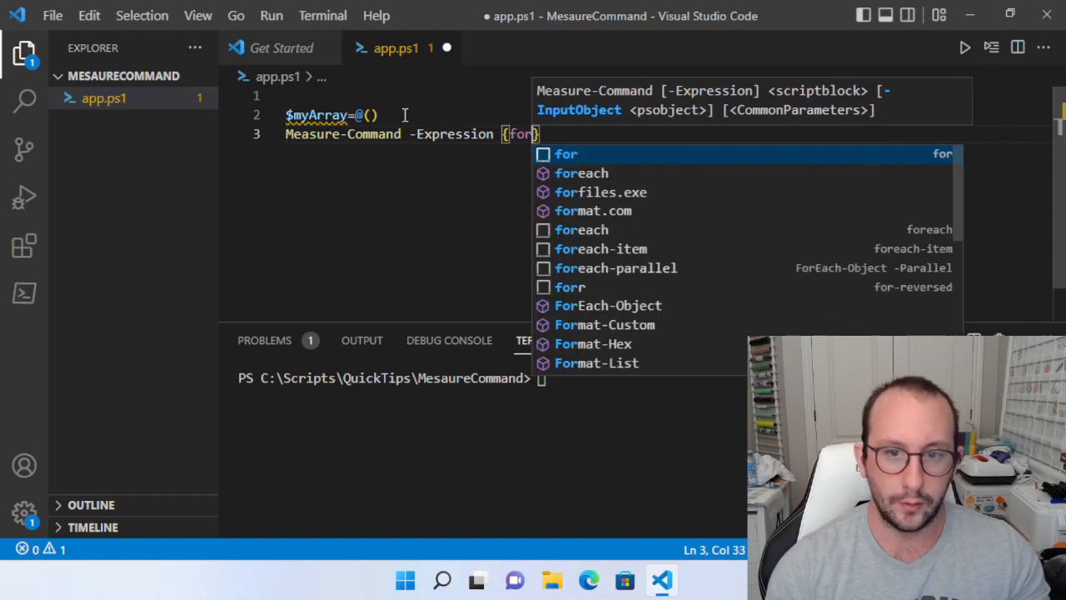
{"action": "type", "text": "each("}
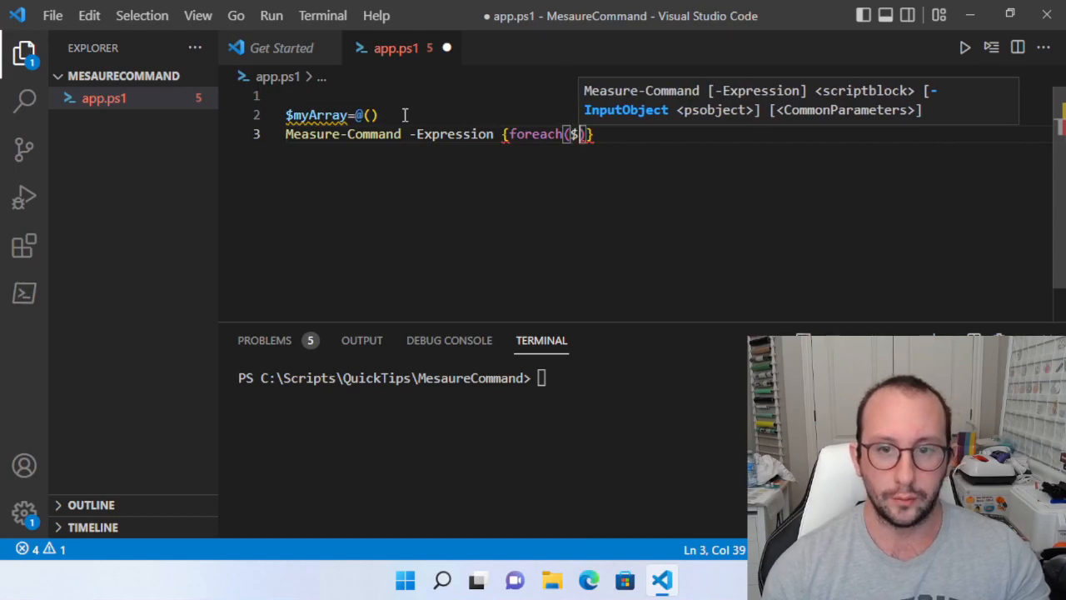
{"action": "type", "text": "$x"}
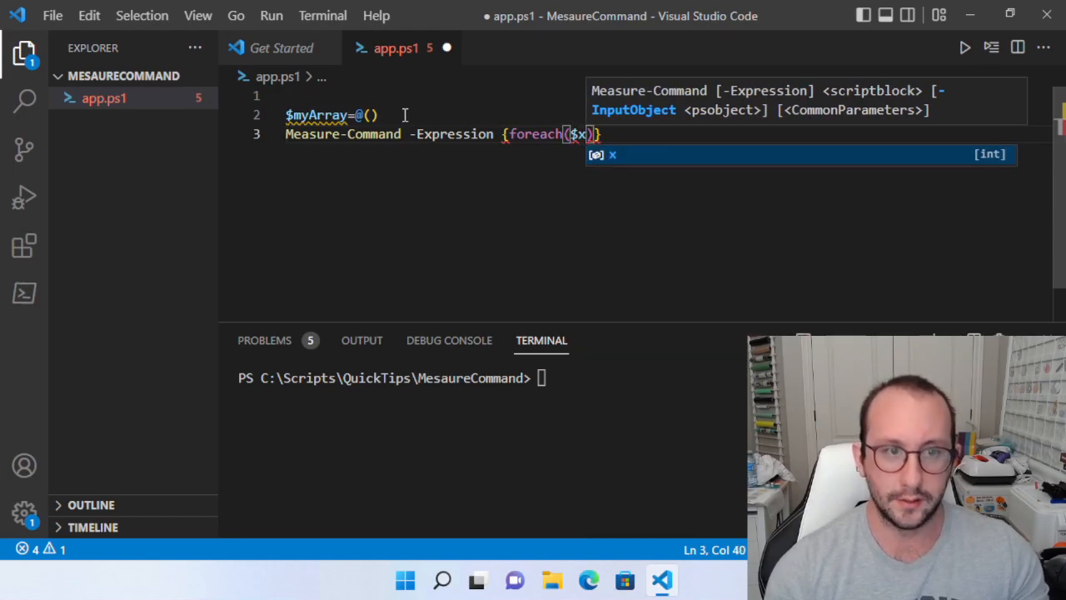
{"action": "type", "text": " in 0"}
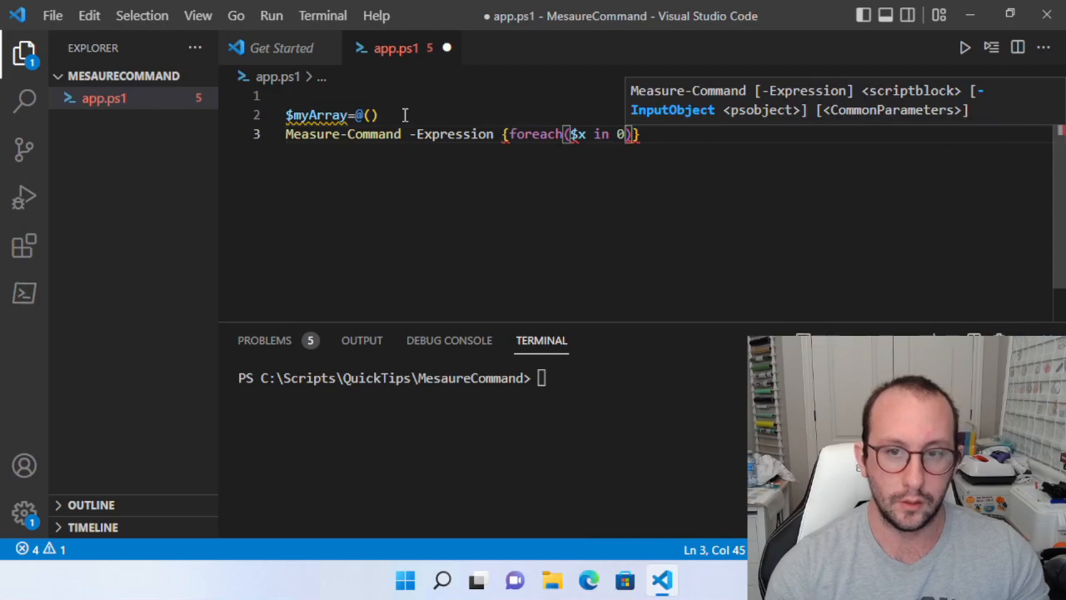
{"action": "type", "text": "..10"}
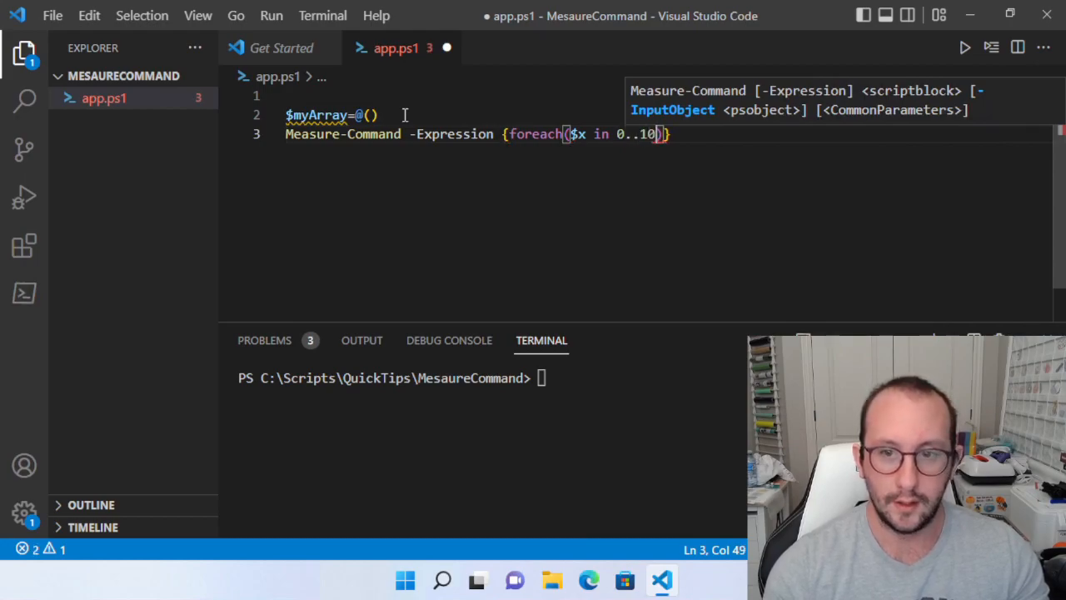
{"action": "type", "text": "000"}
{"action": "key", "text": "Right"}
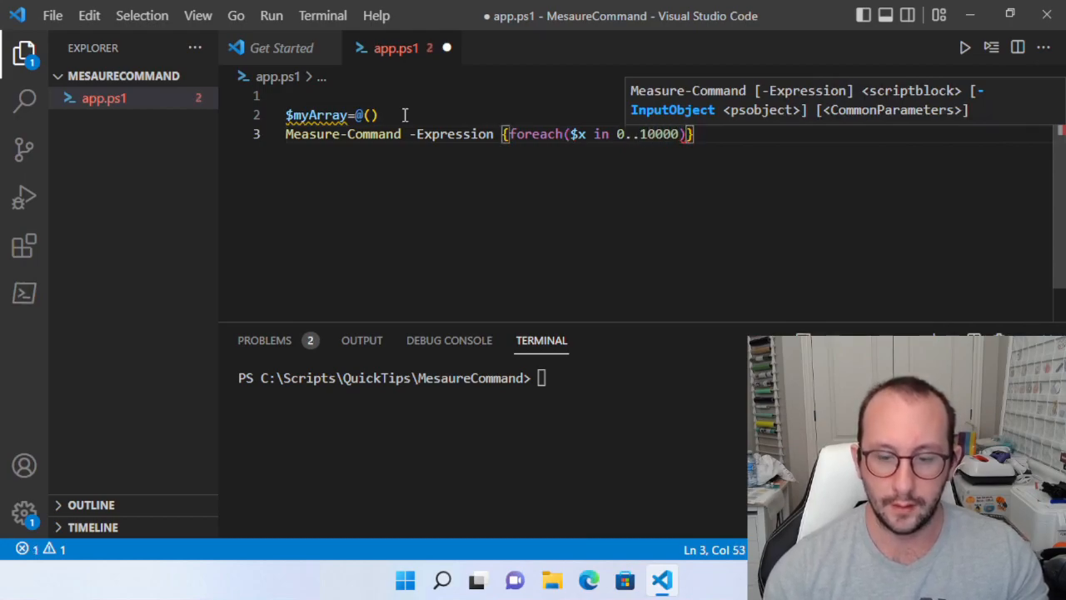
{"action": "type", "text": "{"}
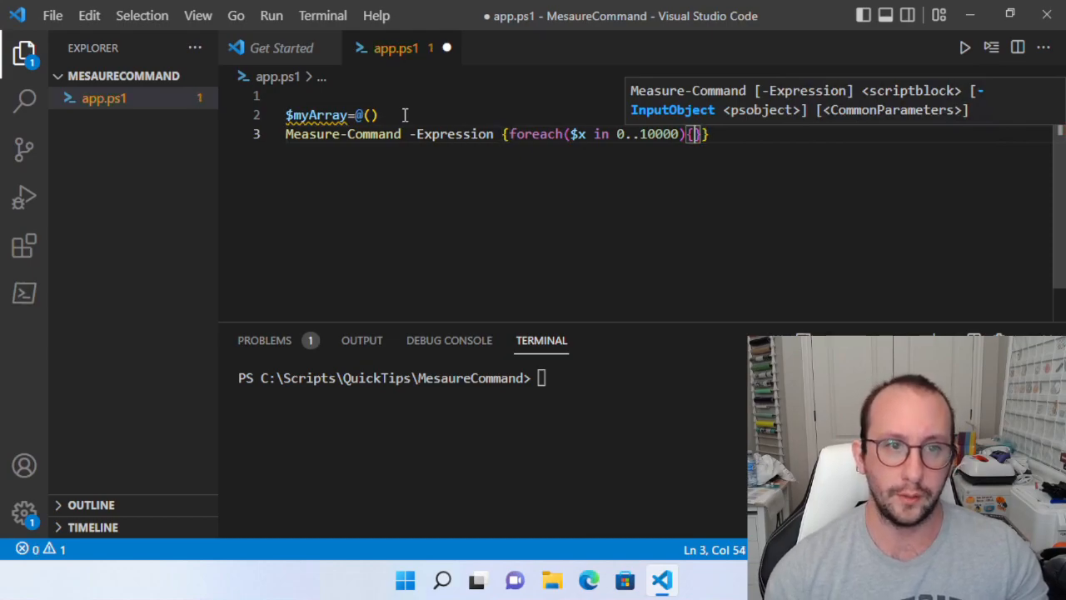
{"action": "type", "text": "$myArray"}
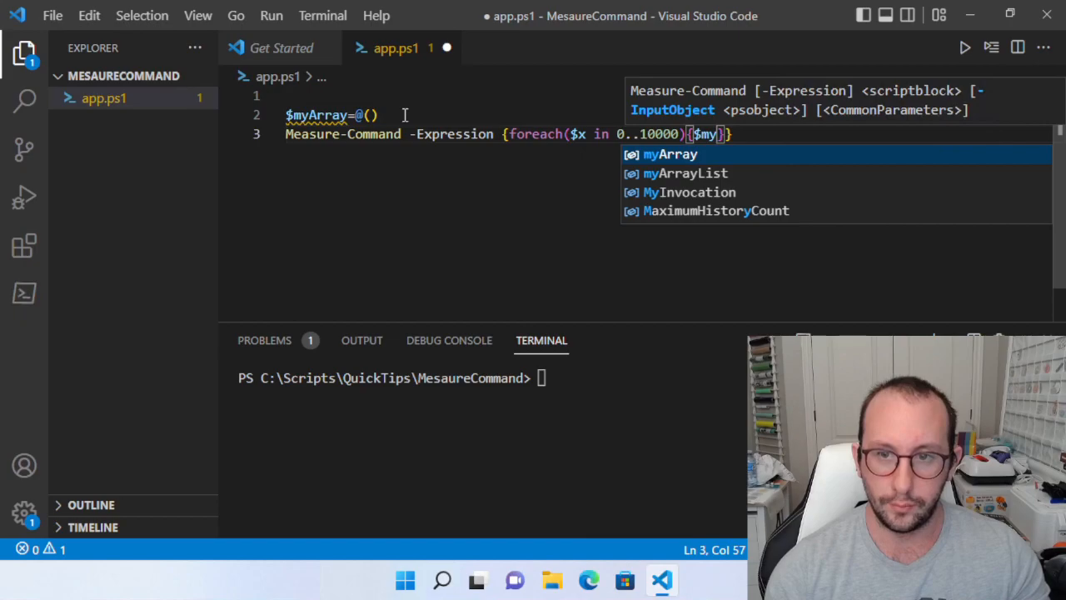
{"action": "type", "text": "+=$"}
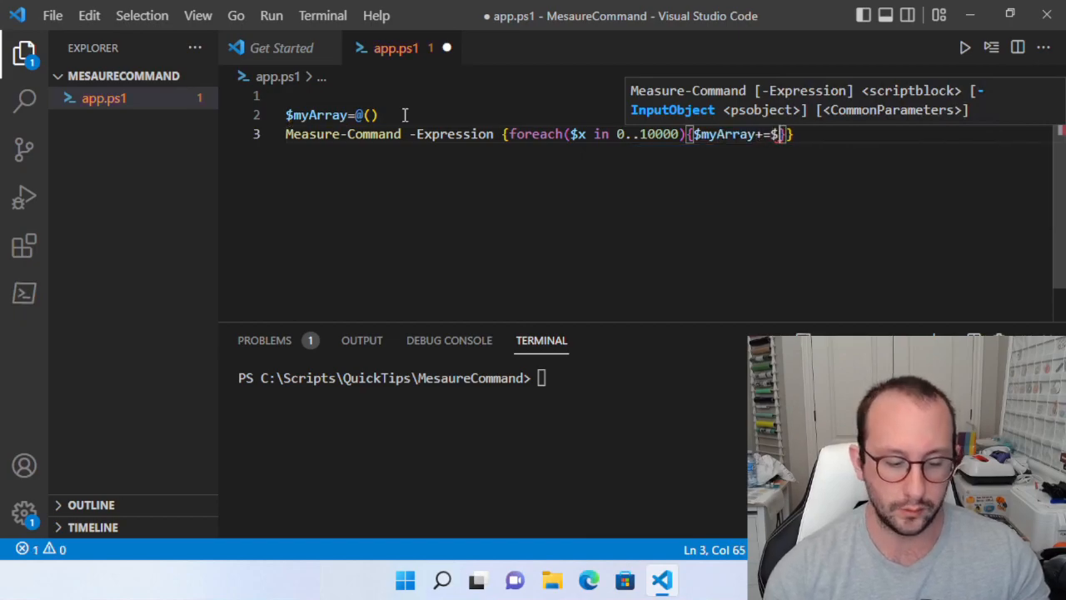
{"action": "type", "text": "x"}
{"action": "key", "text": "Escape"}
{"action": "key", "text": "End"}
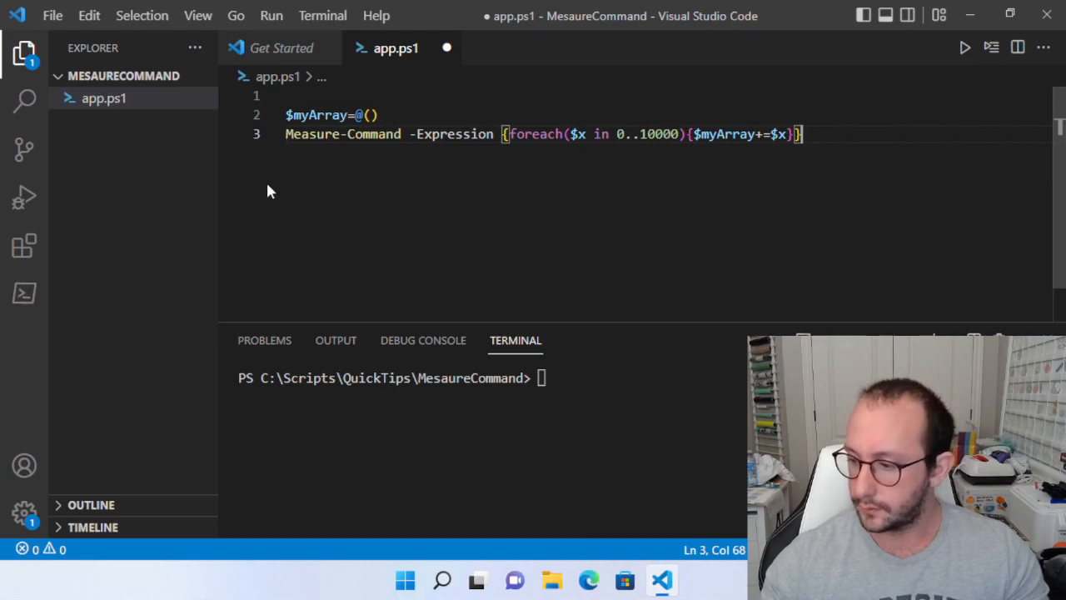
{"action": "key", "text": "shift+Home"}
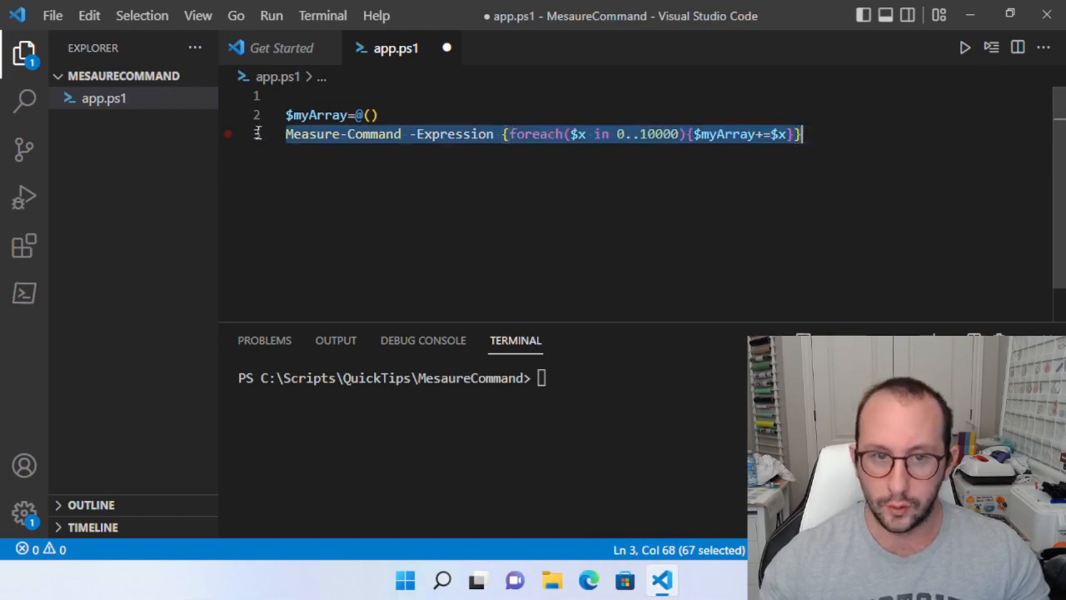
Run lines 2–3 in the terminal, measuring about 2.7 seconds, with the terminal enlarged
{"action": "left_click", "coordinate": [256, 116], "text": "shift"}
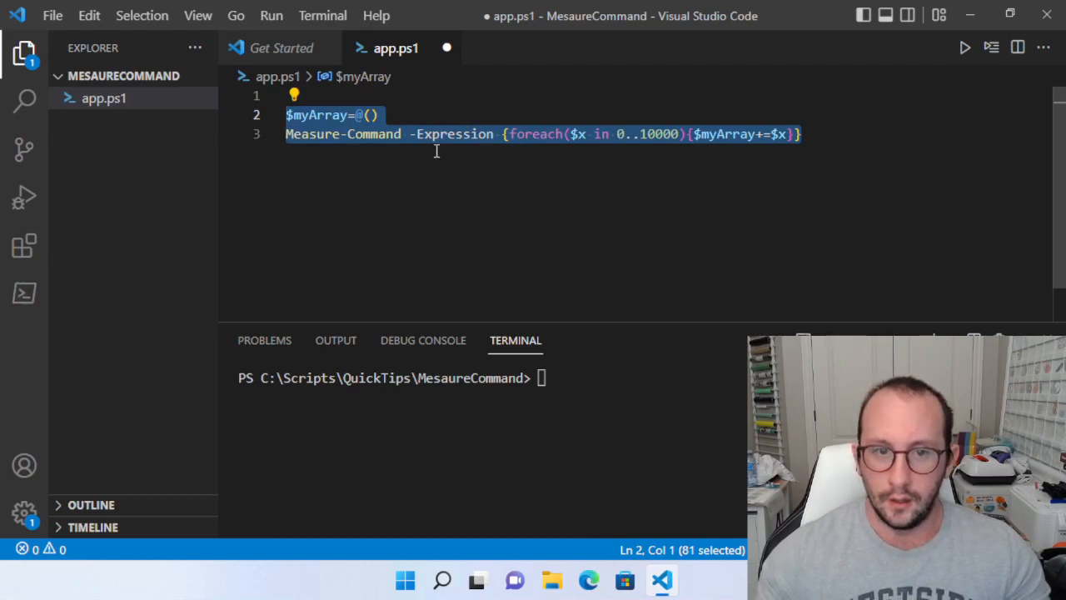
{"action": "left_click", "coordinate": [991, 49]}
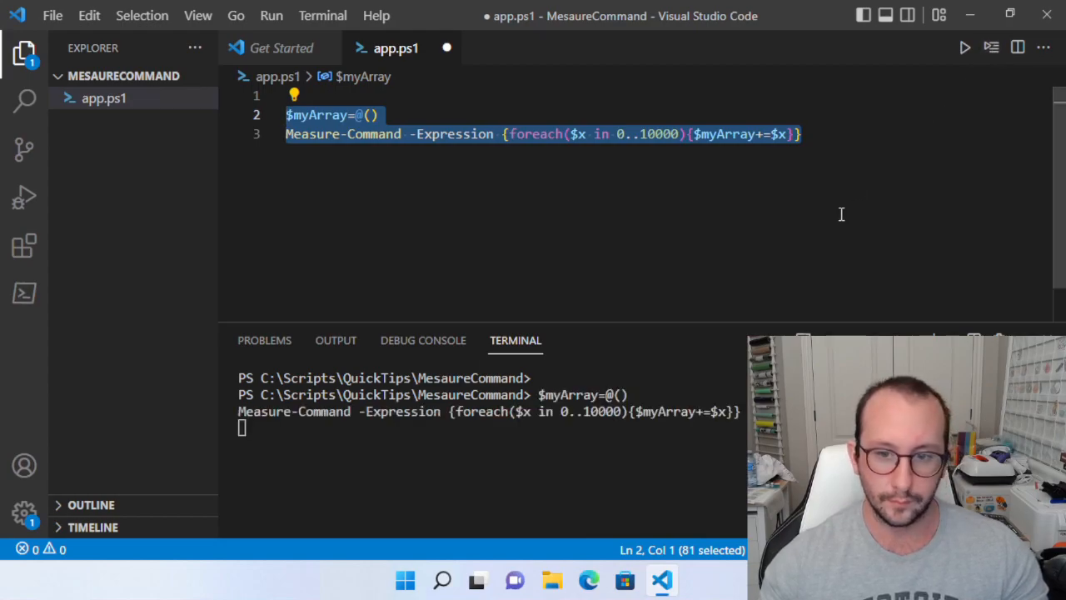
{"action": "key", "text": "Right"}
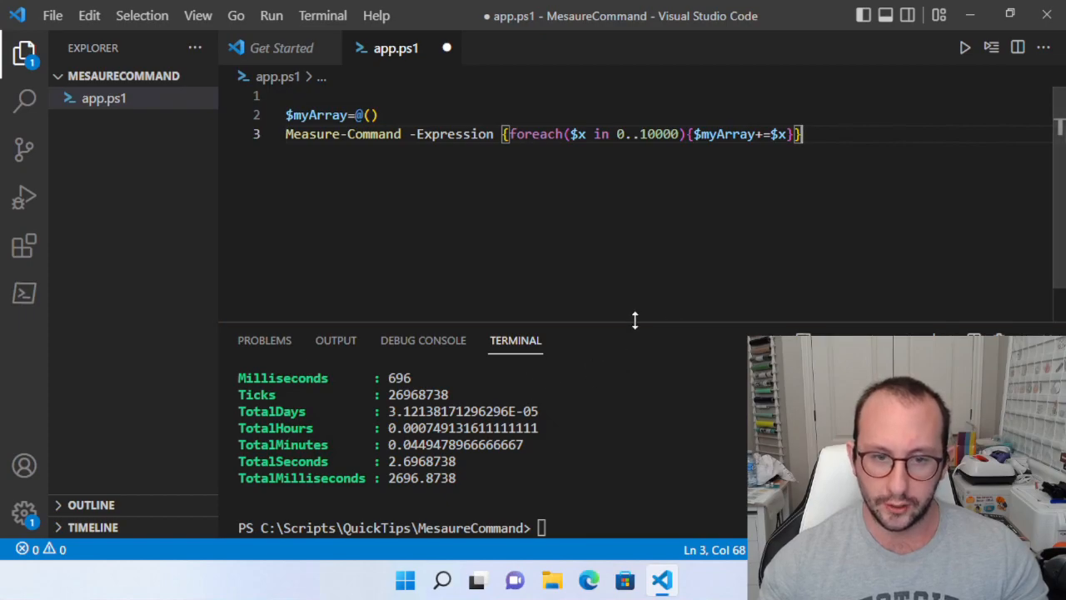
{"action": "left_click_drag", "start_coordinate": [637, 321], "coordinate": [631, 277]}
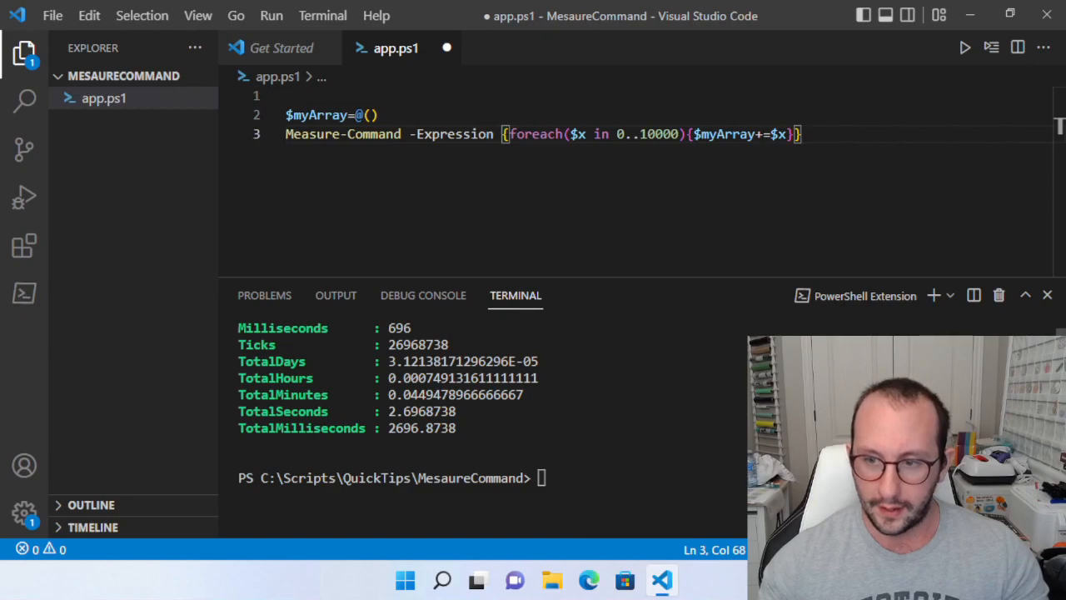
{"action": "key", "text": "F5"}
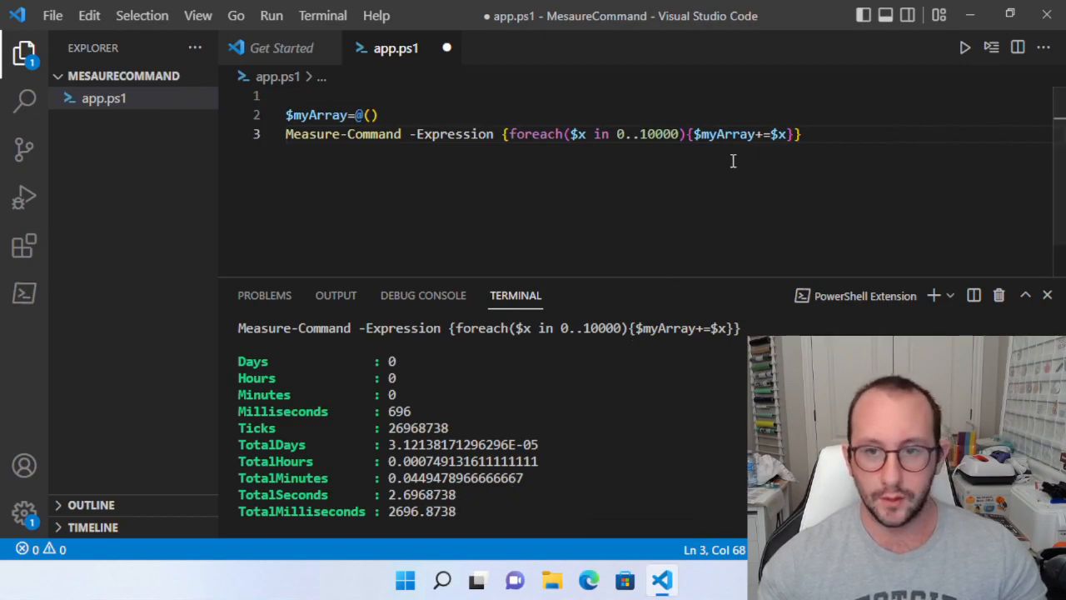
Add blank lines below the array timing code for more code
{"action": "left_click", "coordinate": [817, 137]}
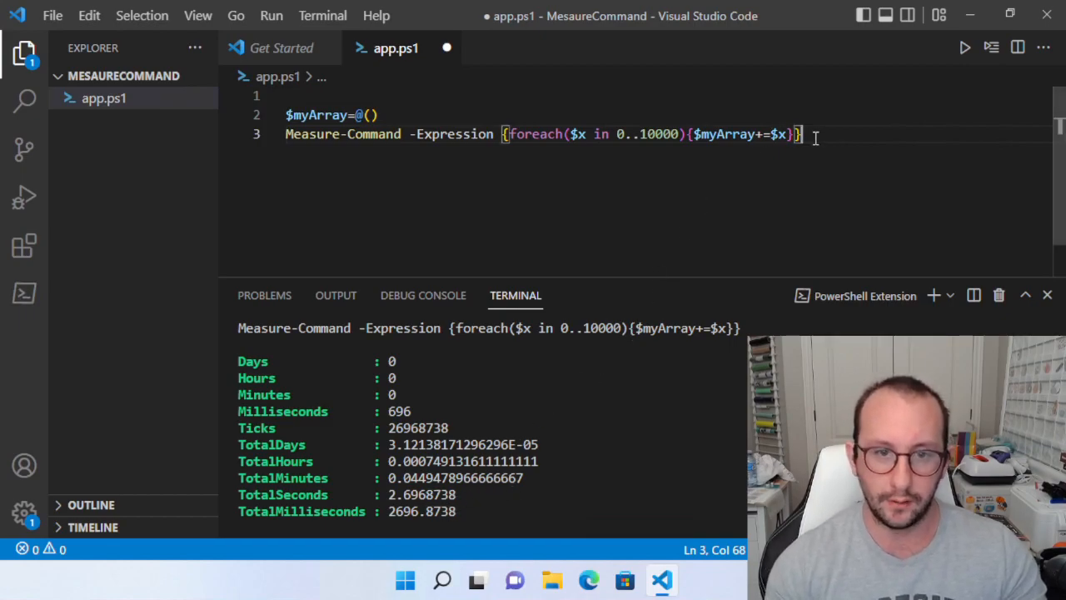
{"action": "key", "text": "Return"}
{"action": "key", "text": "Return"}
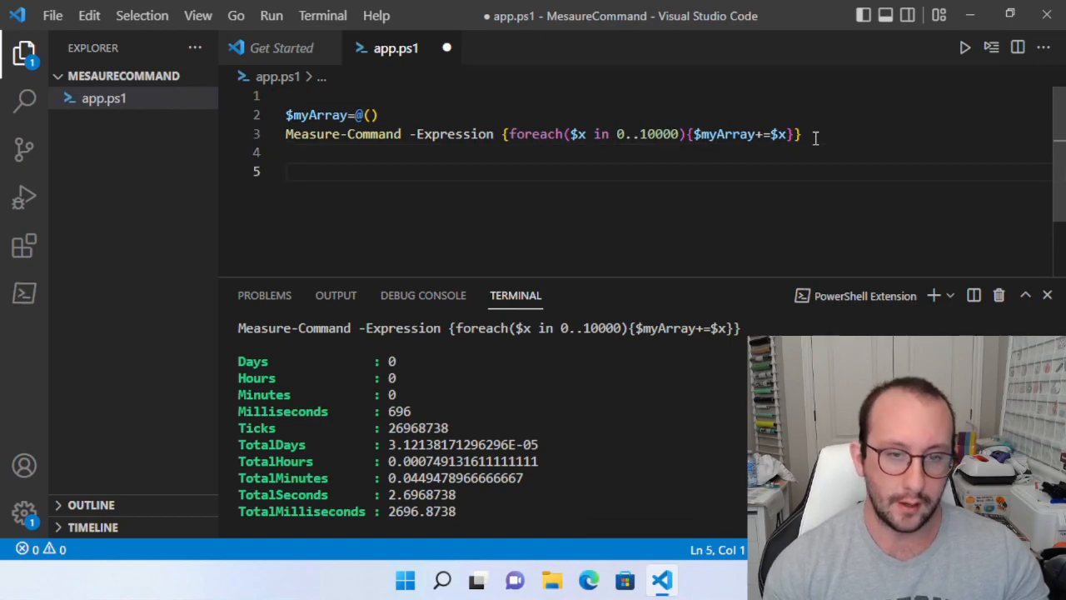
{"action": "type", "text": "$my"}
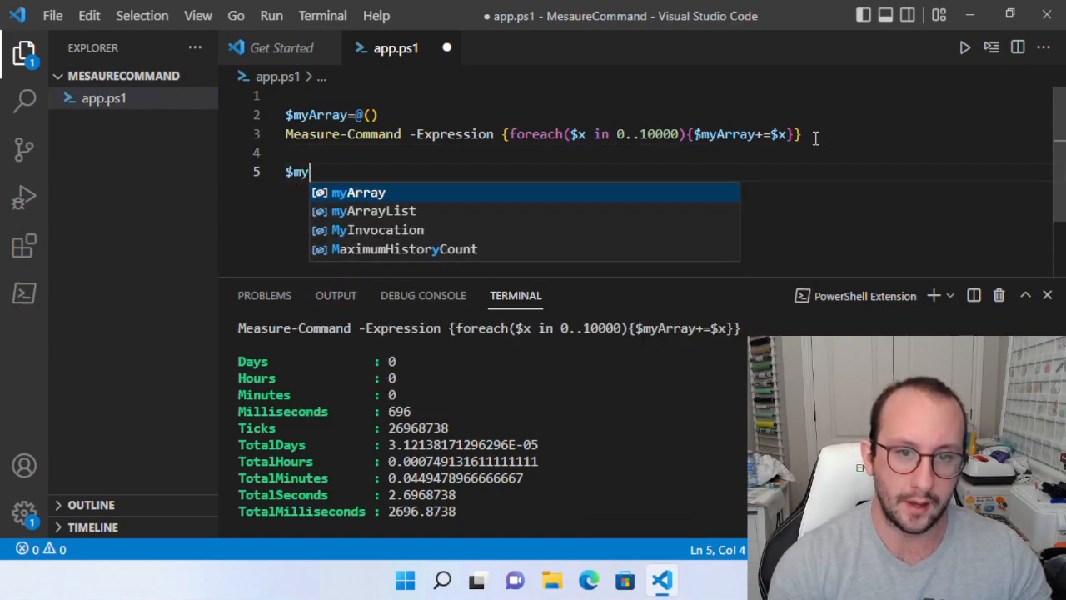
{"action": "type", "text": "A"}
Write $myArrayList=New-Object -TypeName System.Collections.ArrayList on line 5
{"action": "key", "text": "Down"}
{"action": "key", "text": "Tab"}
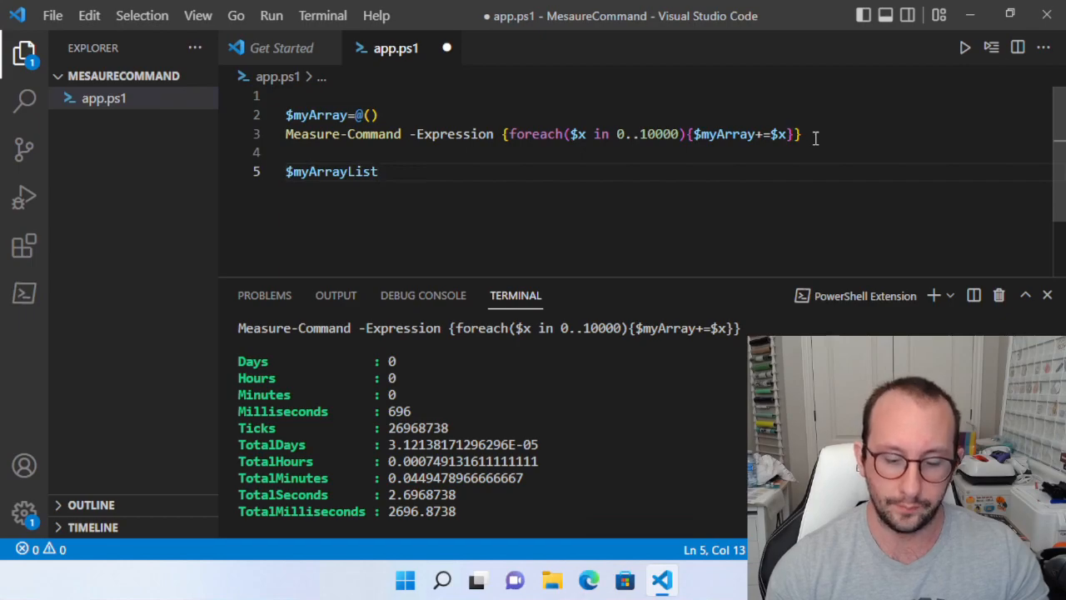
{"action": "type", "text": "=New-"}
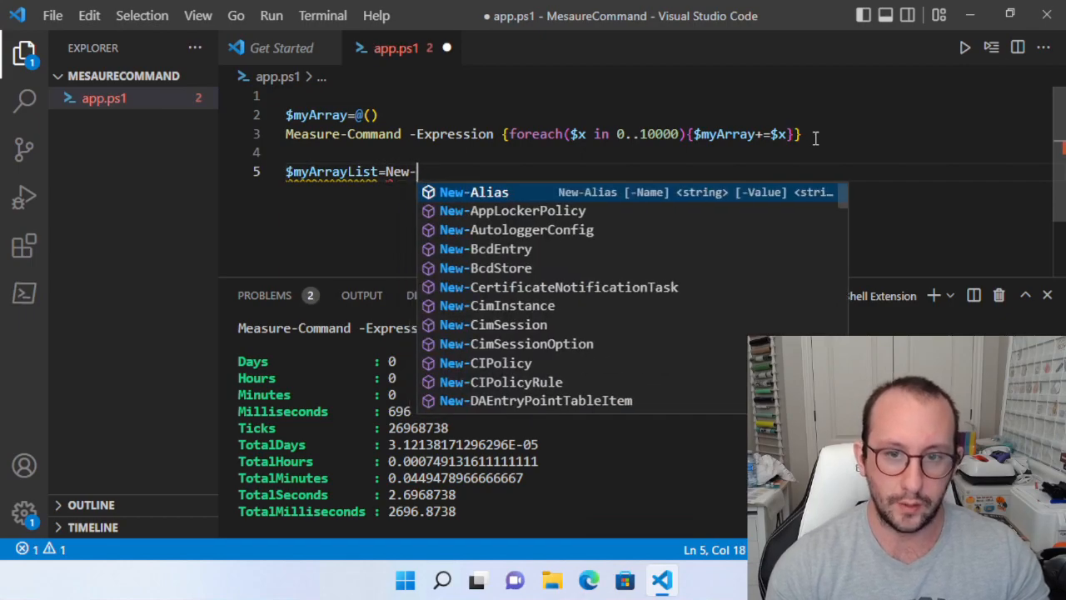
{"action": "type", "text": "Ob"}
{"action": "key", "text": "Tab"}
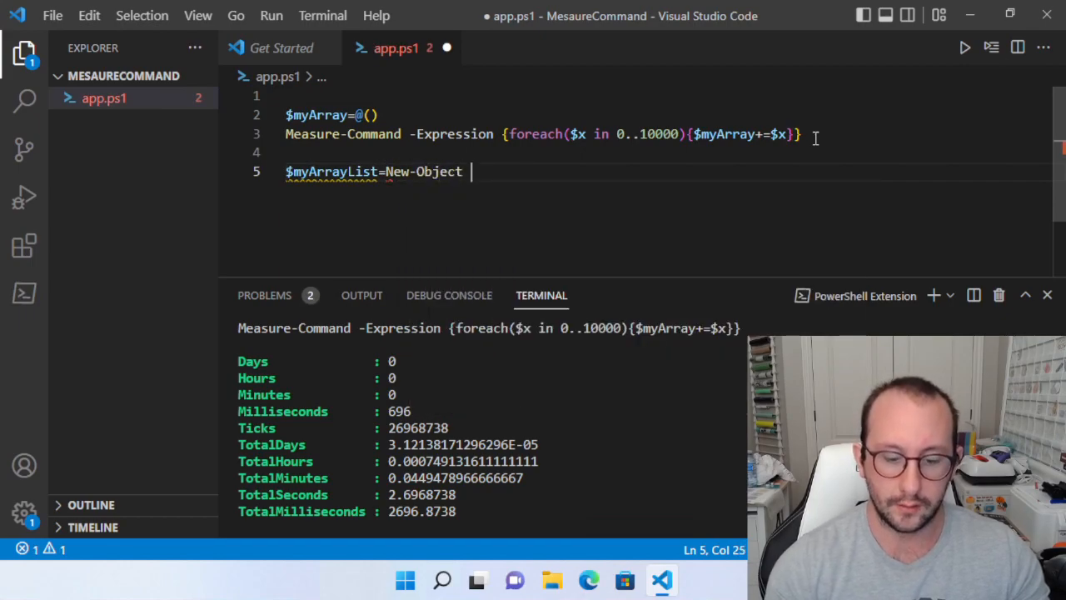
{"action": "type", "text": "-ty"}
{"action": "key", "text": "Tab"}
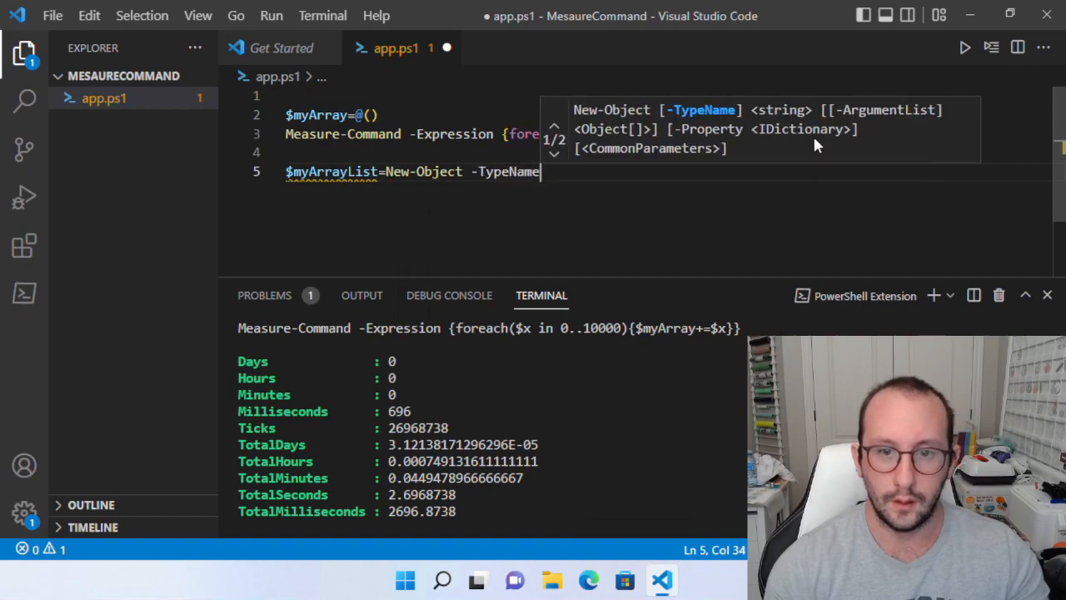
{"action": "type", "text": " System"}
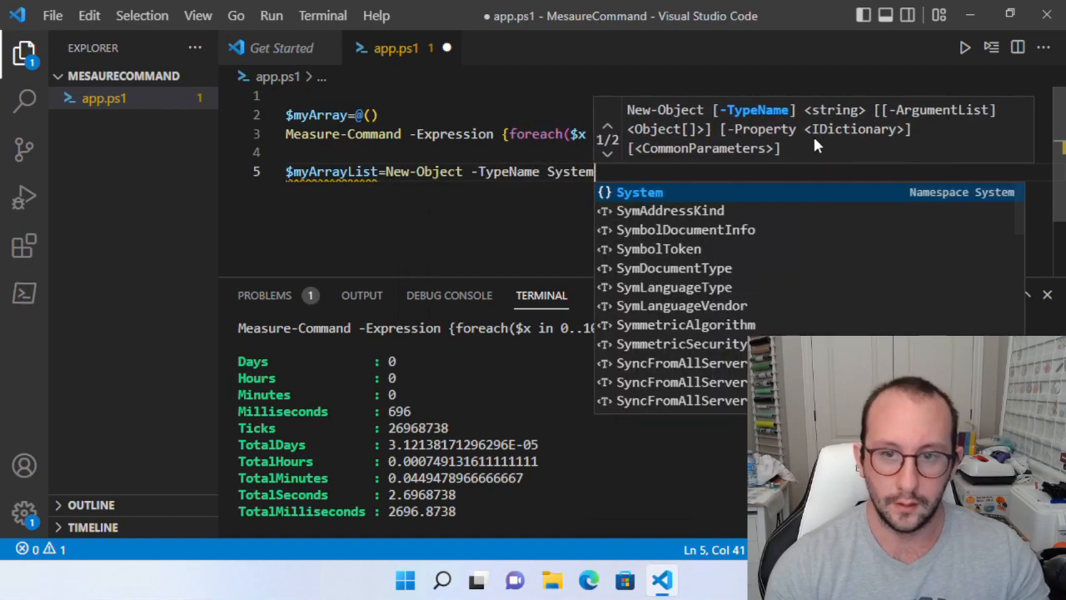
{"action": "type", "text": ".col"}
{"action": "key", "text": "Tab"}
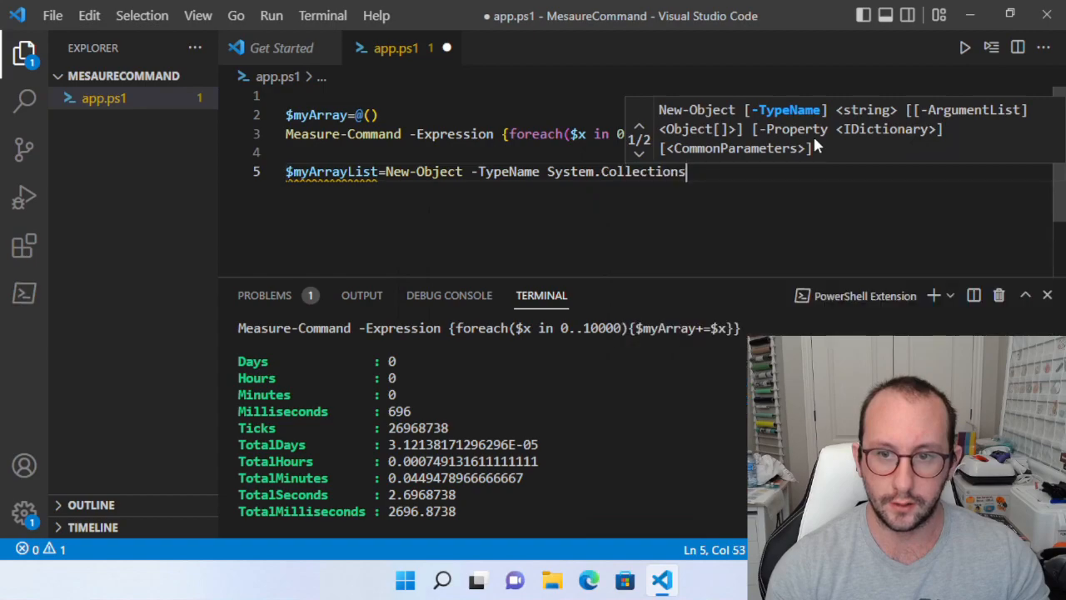
{"action": "type", "text": ".a"}
{"action": "key", "text": "Tab"}
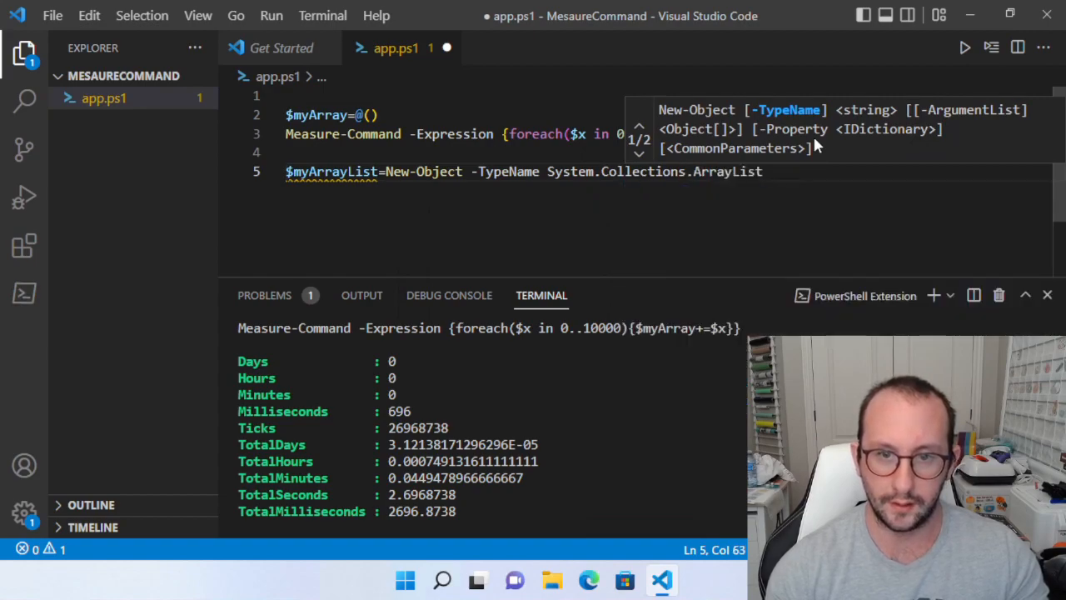
{"action": "key", "text": "Return"}
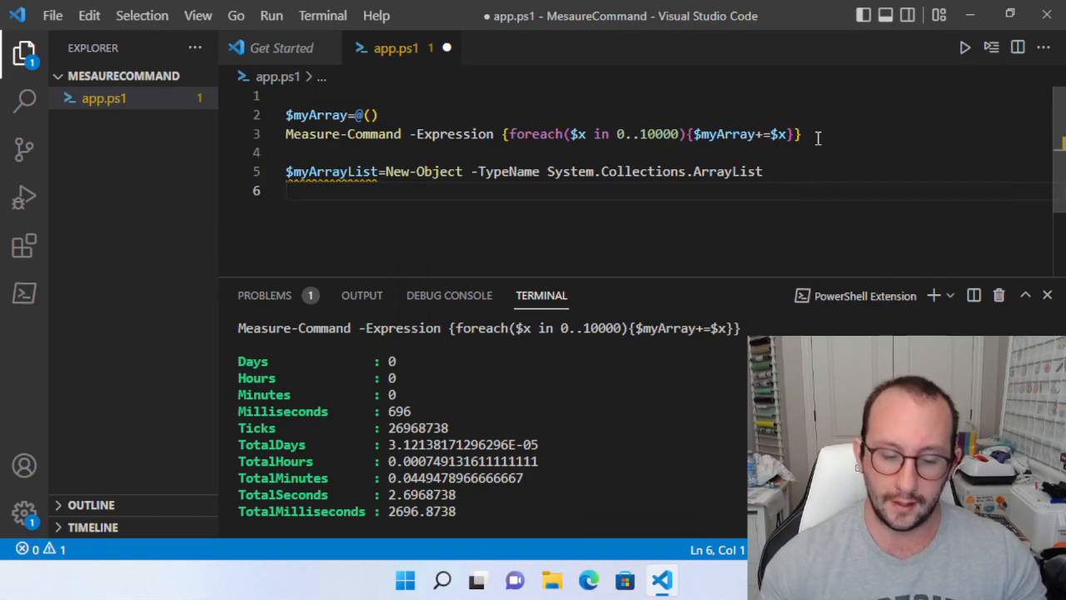
Copy the line 3 timing command to line 6 and change it to $myArrayList.add($x)
{"action": "left_click_drag", "start_coordinate": [812, 134], "coordinate": [285, 134]}
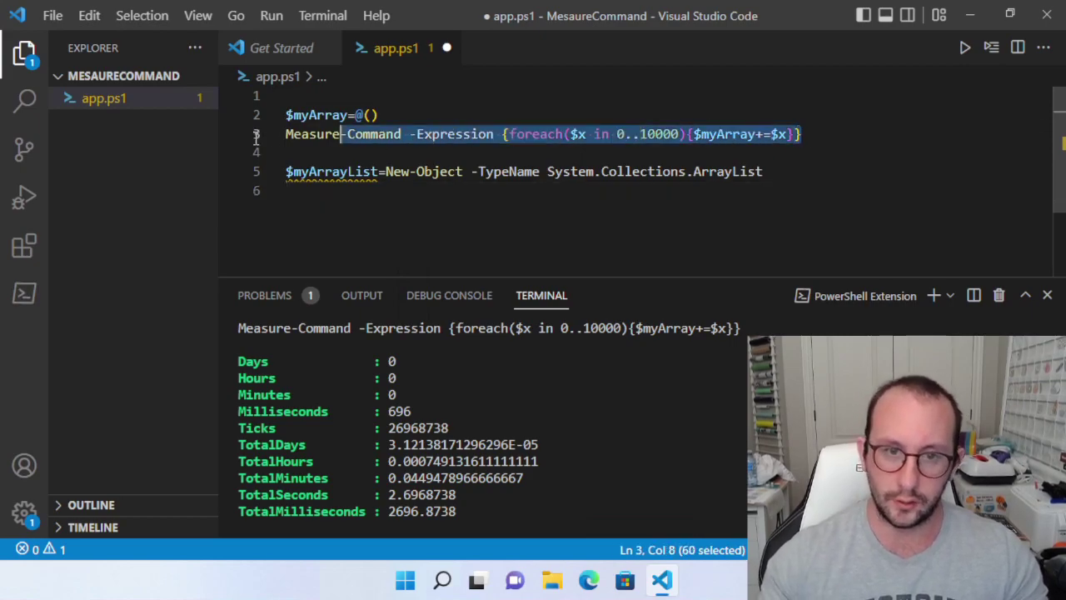
{"action": "key", "text": "ctrl+c"}
{"action": "left_click", "coordinate": [288, 191]}
{"action": "key", "text": "ctrl+v"}
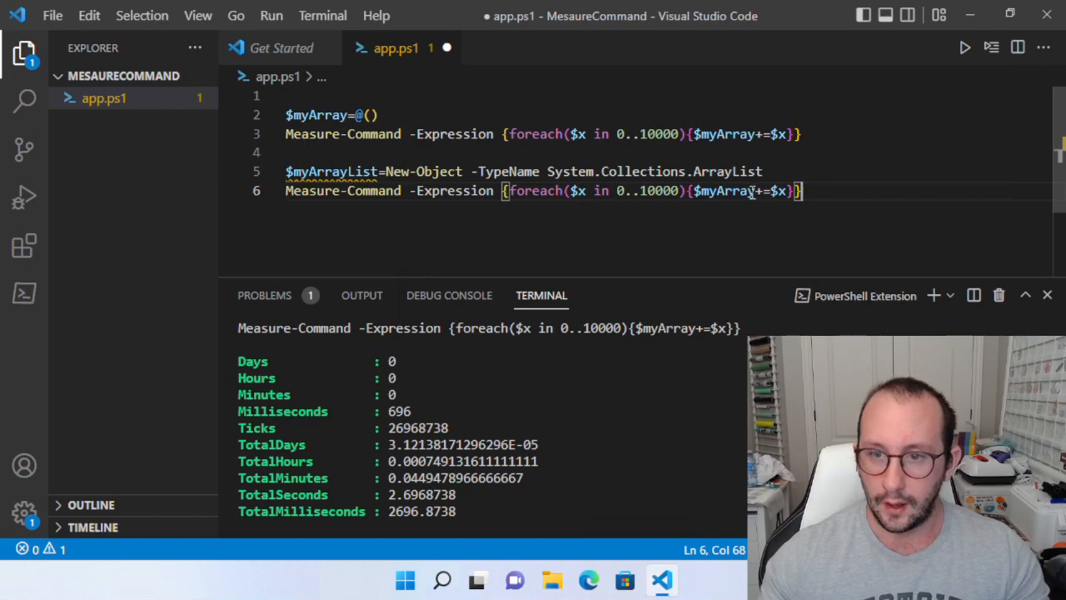
{"action": "left_click", "coordinate": [754, 191]}
{"action": "type", "text": "List"}
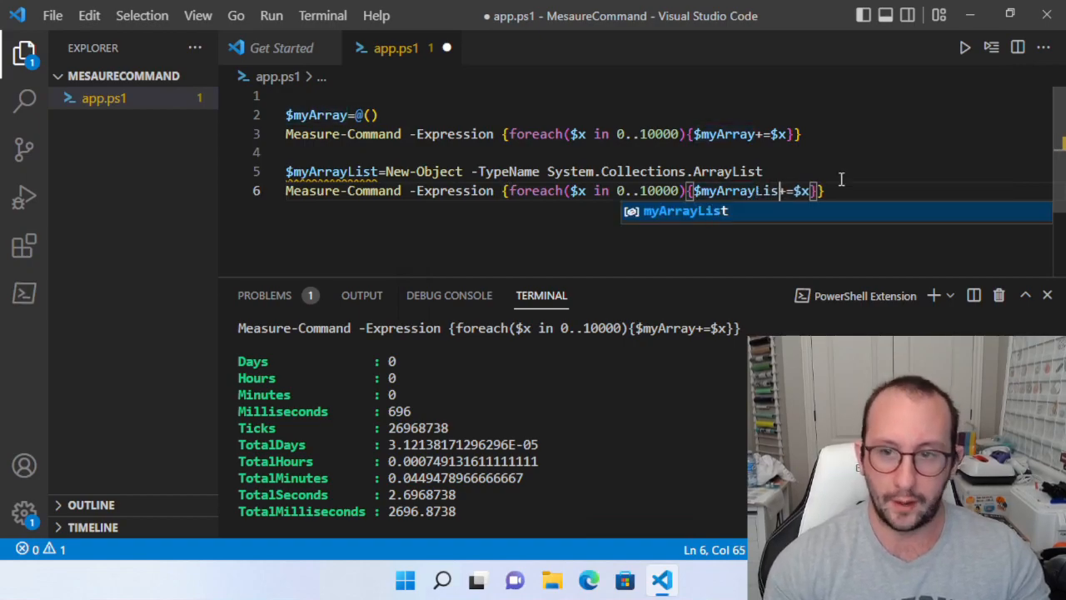
{"action": "key", "text": "Escape"}
{"action": "key", "text": "Delete"}
{"action": "key", "text": "Delete"}
{"action": "type", "text": ".add("}
{"action": "key", "text": "End"}
{"action": "key", "text": "Escape"}
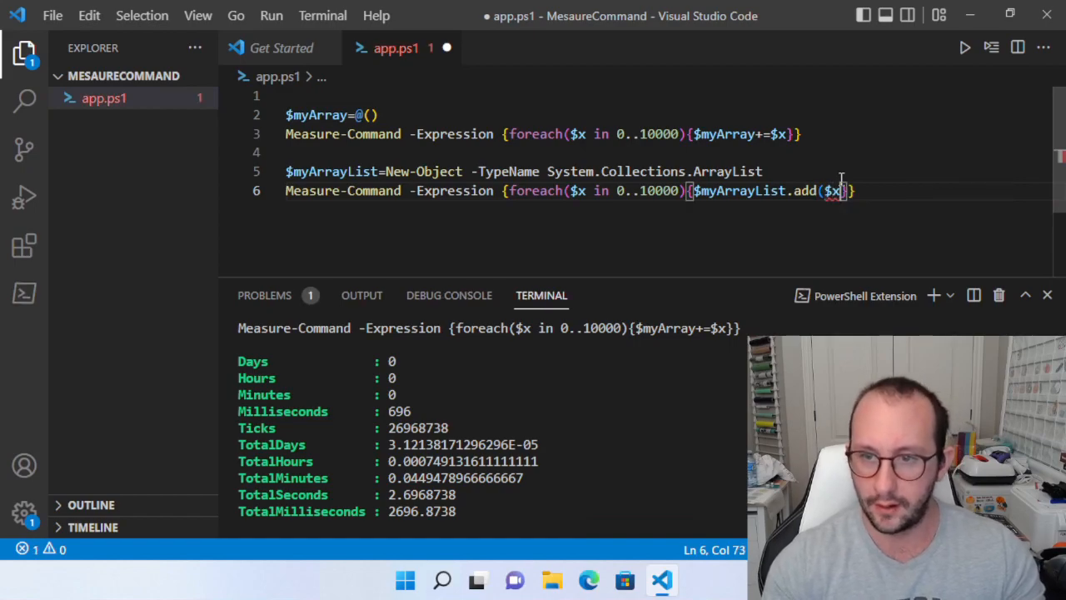
{"action": "type", "text": ")"}
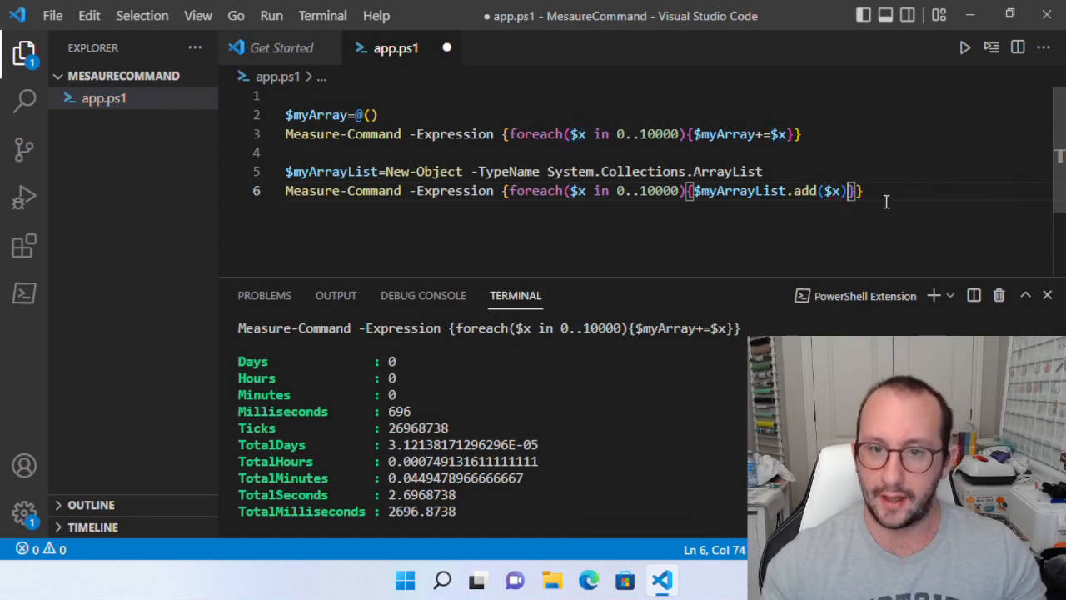
Run the ArrayList timing code on lines 5–6
{"action": "left_click_drag", "start_coordinate": [887, 193], "coordinate": [268, 173]}
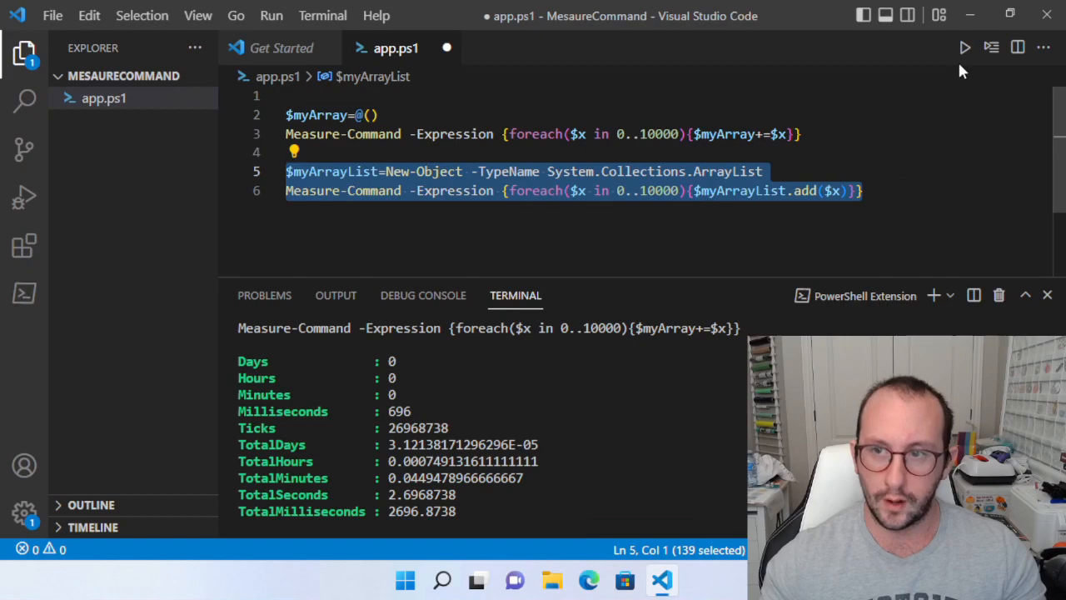
{"action": "key", "text": "F8"}
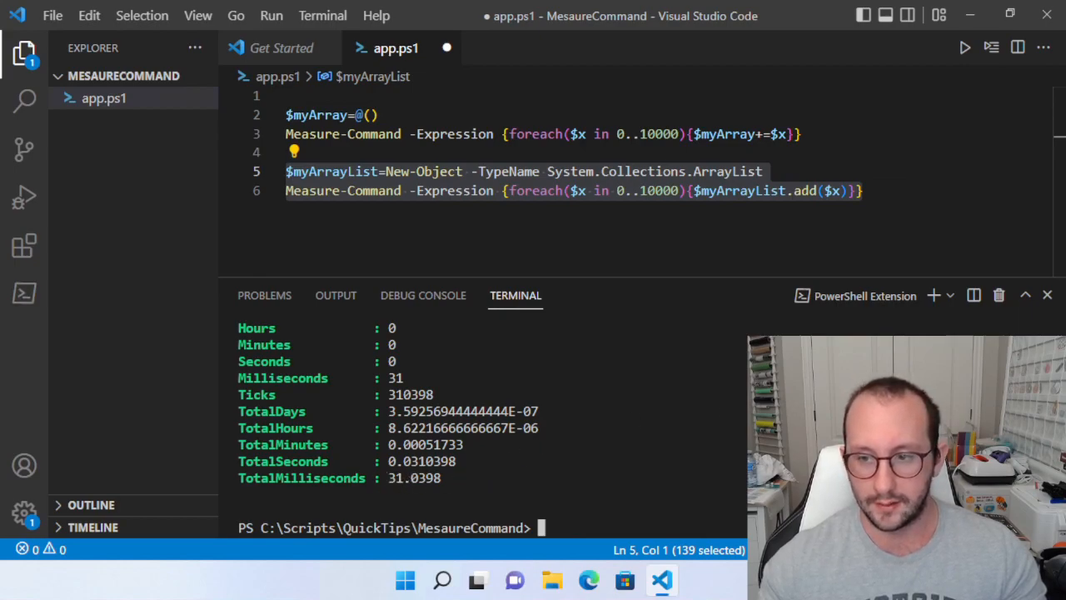
{"action": "scroll", "coordinate": [483, 416], "scroll_direction": "up", "scroll_amount": 4}
{"action": "scroll", "coordinate": [483, 416], "scroll_direction": "up", "scroll_amount": 4}
{"action": "scroll", "coordinate": [483, 416], "scroll_direction": "up", "scroll_amount": 4}
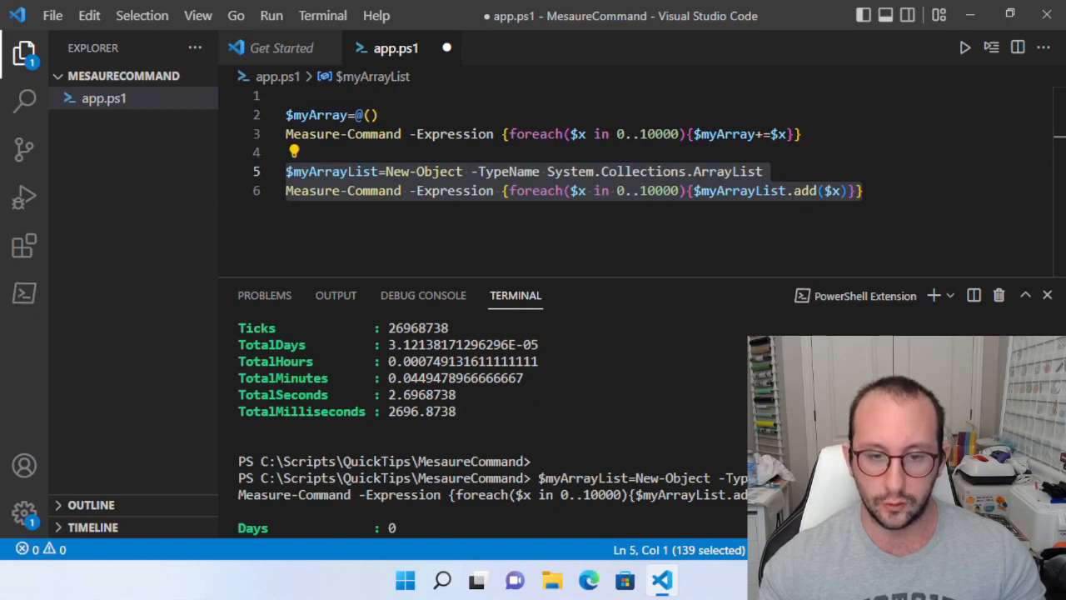
{"action": "scroll", "coordinate": [484, 417], "scroll_direction": "down", "scroll_amount": 5}
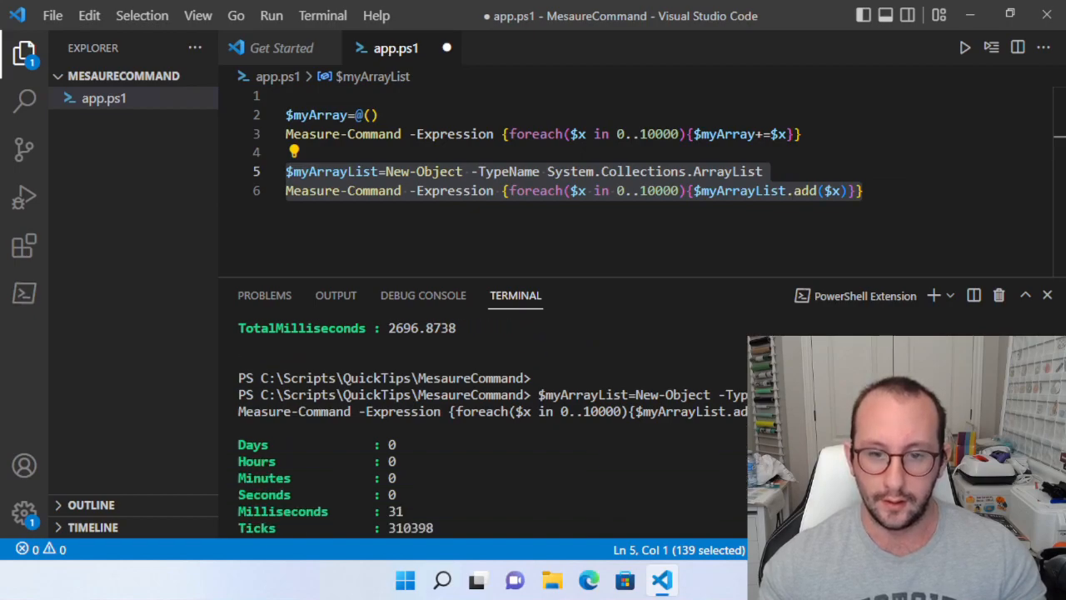
{"action": "scroll", "coordinate": [483, 416], "scroll_direction": "down", "scroll_amount": 3}
{"action": "scroll", "coordinate": [483, 416], "scroll_direction": "up", "scroll_amount": 5}
{"action": "scroll", "coordinate": [483, 417], "scroll_direction": "up", "scroll_amount": 2}
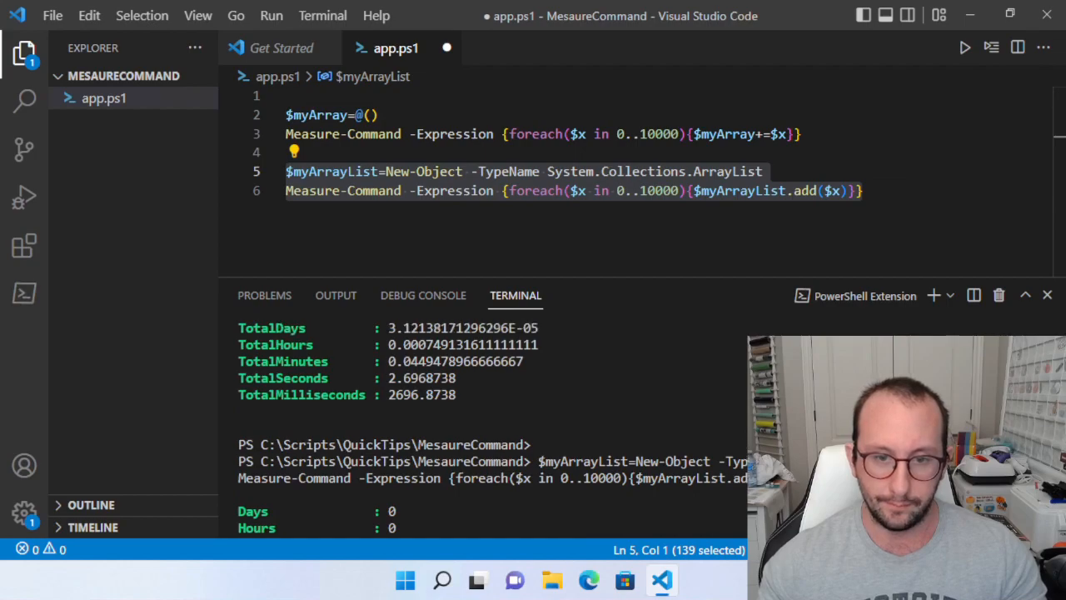
{"action": "scroll", "coordinate": [484, 416], "scroll_direction": "down", "scroll_amount": 3}
{"action": "scroll", "coordinate": [483, 416], "scroll_direction": "down", "scroll_amount": 4}
{"action": "scroll", "coordinate": [483, 416], "scroll_direction": "down", "scroll_amount": 2}
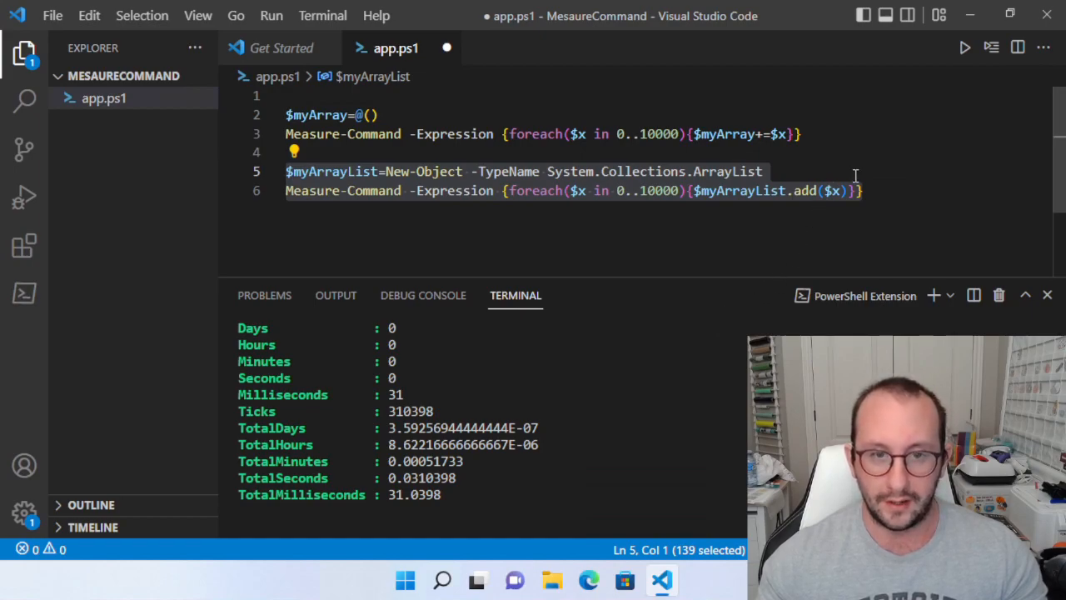
Widen the plain array loop to 0..15000 and run lines 2–3 again (about 7.5 seconds)
{"action": "left_click", "coordinate": [656, 134]}
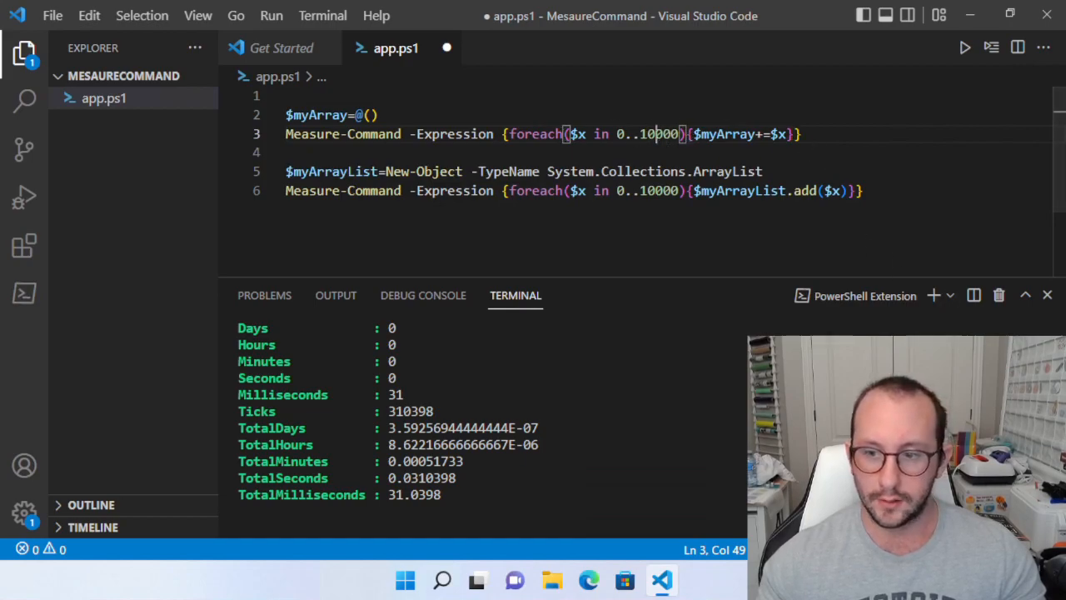
{"action": "scroll", "coordinate": [492, 417], "scroll_direction": "up", "scroll_amount": 5}
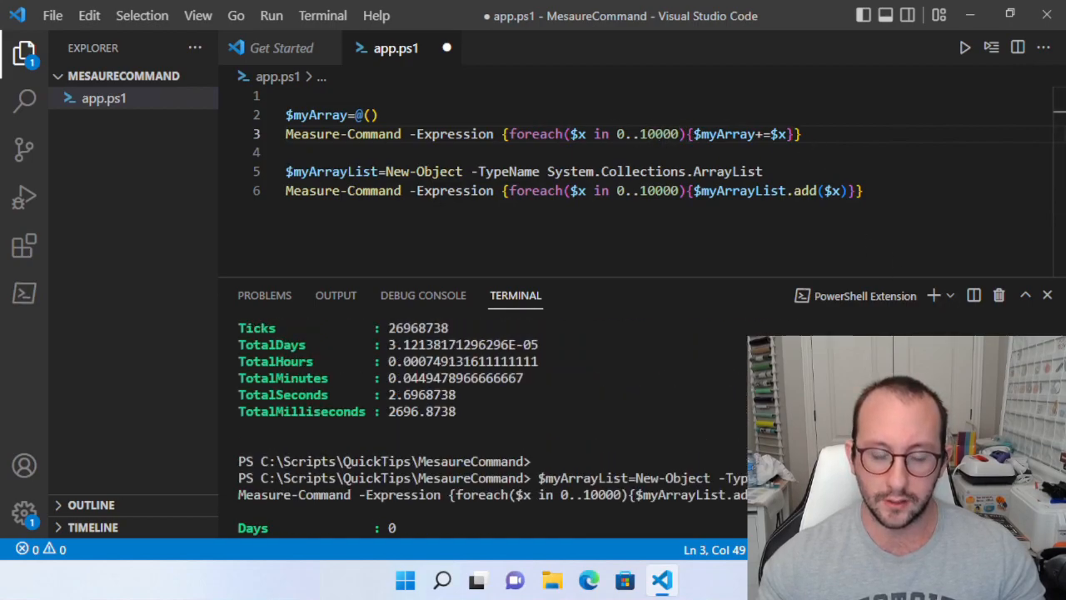
{"action": "scroll", "coordinate": [492, 417], "scroll_direction": "down", "scroll_amount": 1}
{"action": "scroll", "coordinate": [492, 417], "scroll_direction": "up", "scroll_amount": 4}
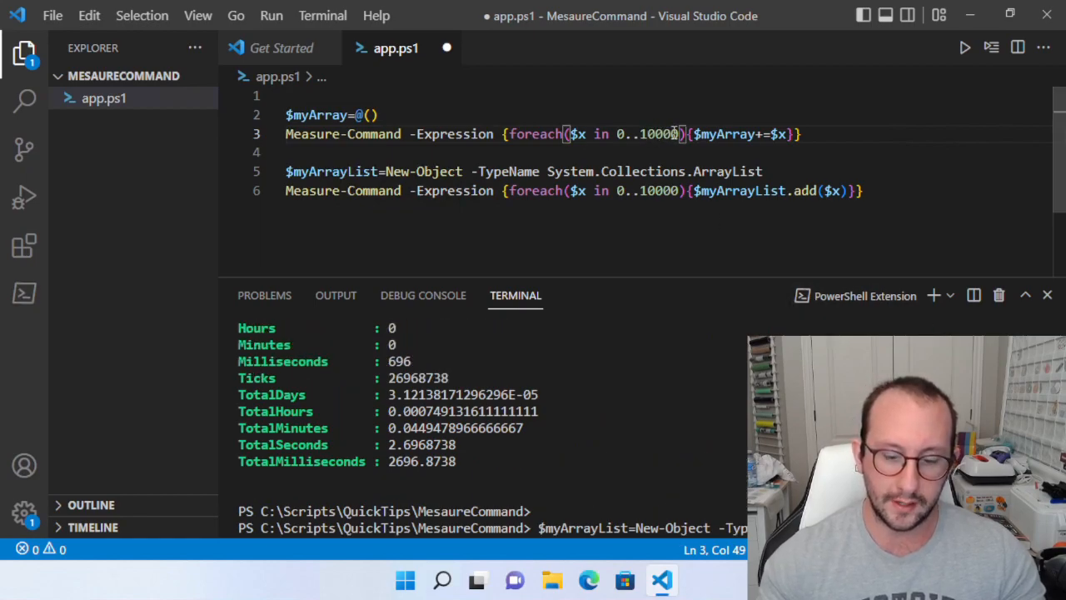
{"action": "key", "text": "BackSpace"}
{"action": "type", "text": "5"}
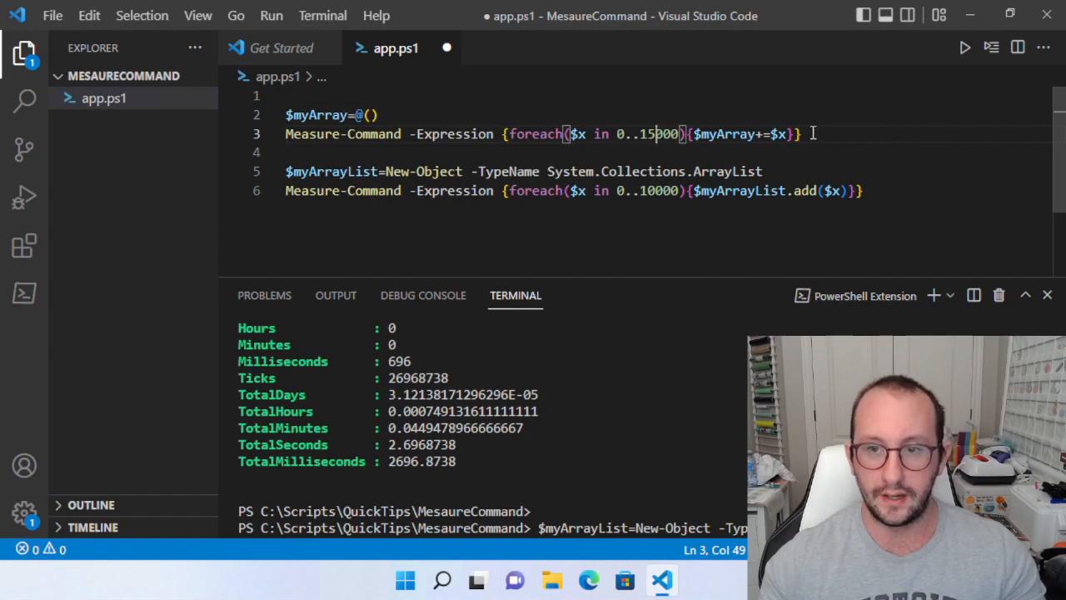
{"action": "left_click_drag", "start_coordinate": [804, 134], "coordinate": [285, 115]}
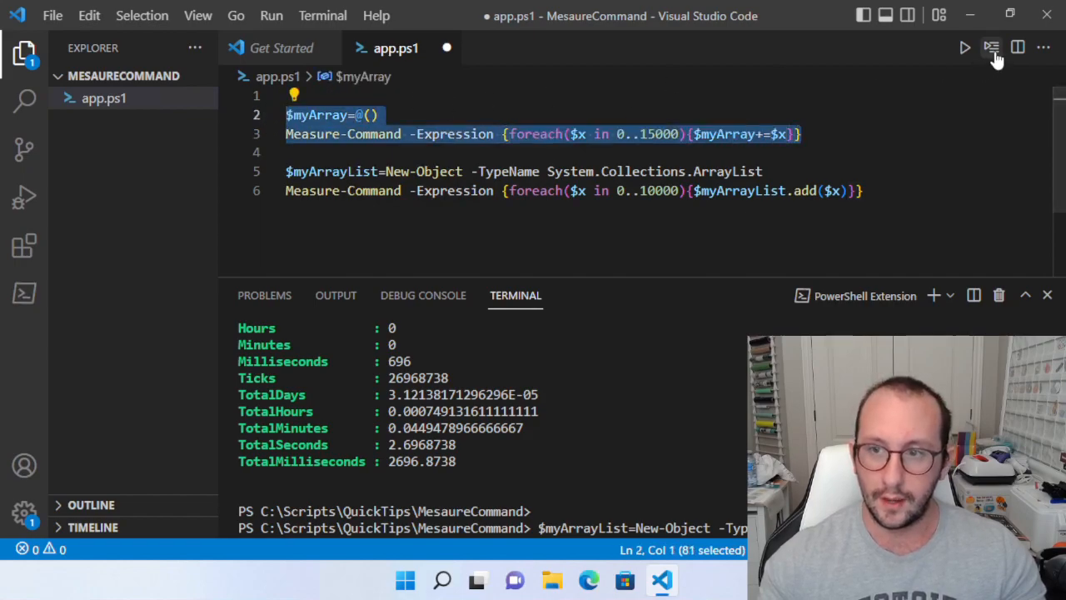
{"action": "key", "text": "F8"}
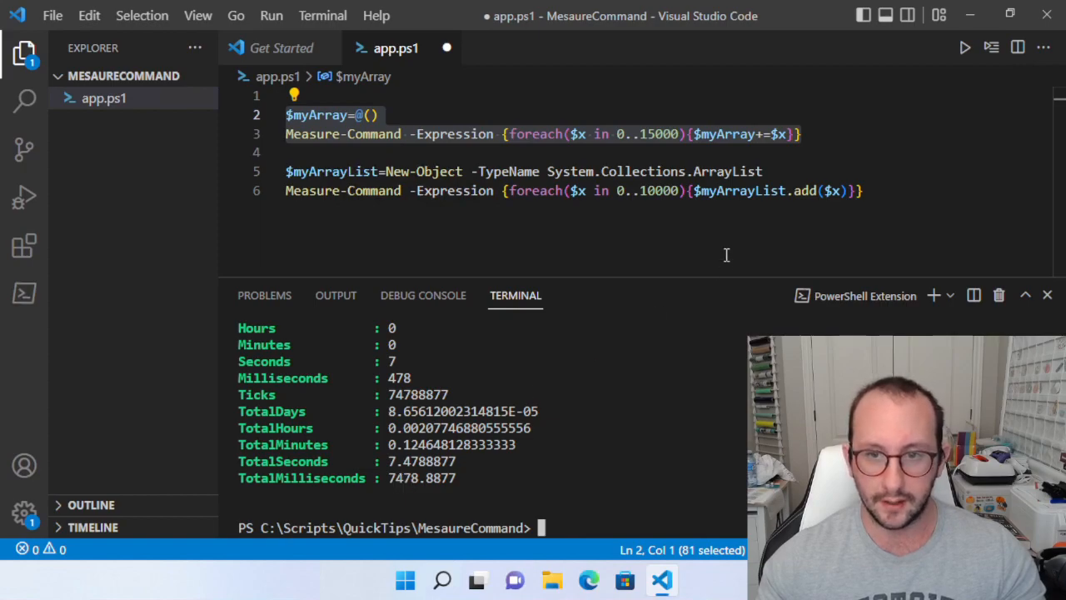
Change the ArrayList loop to 0..15000 and run lines 5–6
{"action": "left_click", "coordinate": [658, 191]}
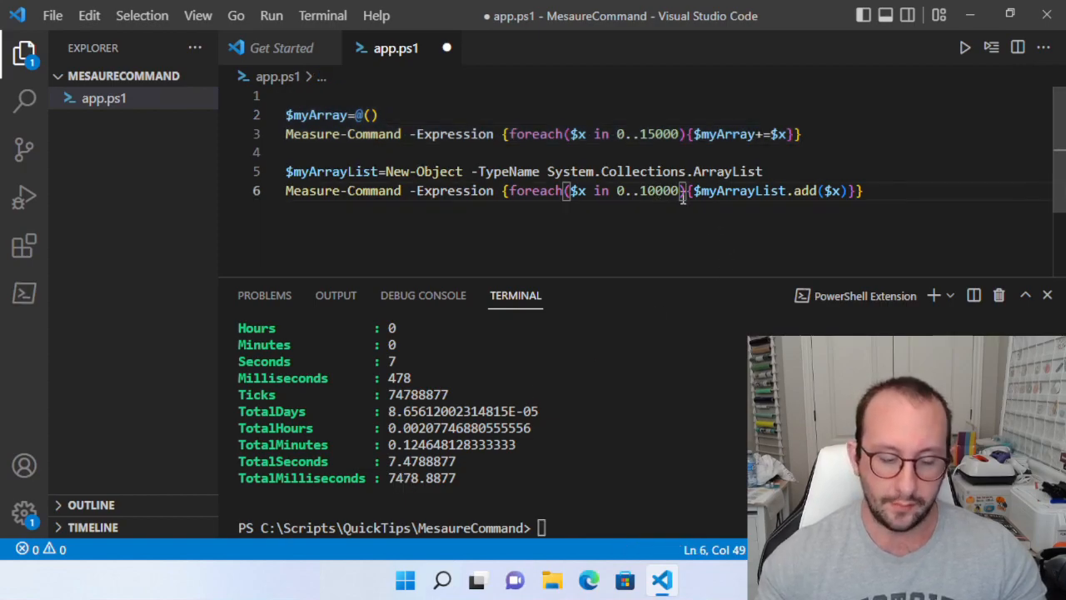
{"action": "key", "text": "BackSpace"}
{"action": "type", "text": "5"}
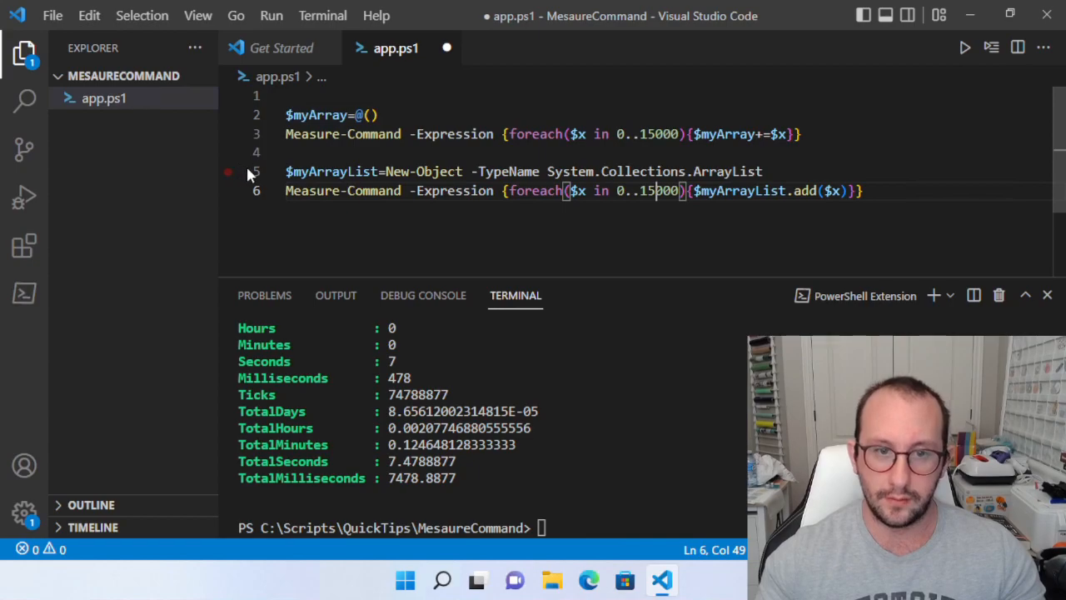
{"action": "left_click_drag", "start_coordinate": [286, 171], "coordinate": [867, 191]}
{"action": "left_click", "coordinate": [992, 47]}
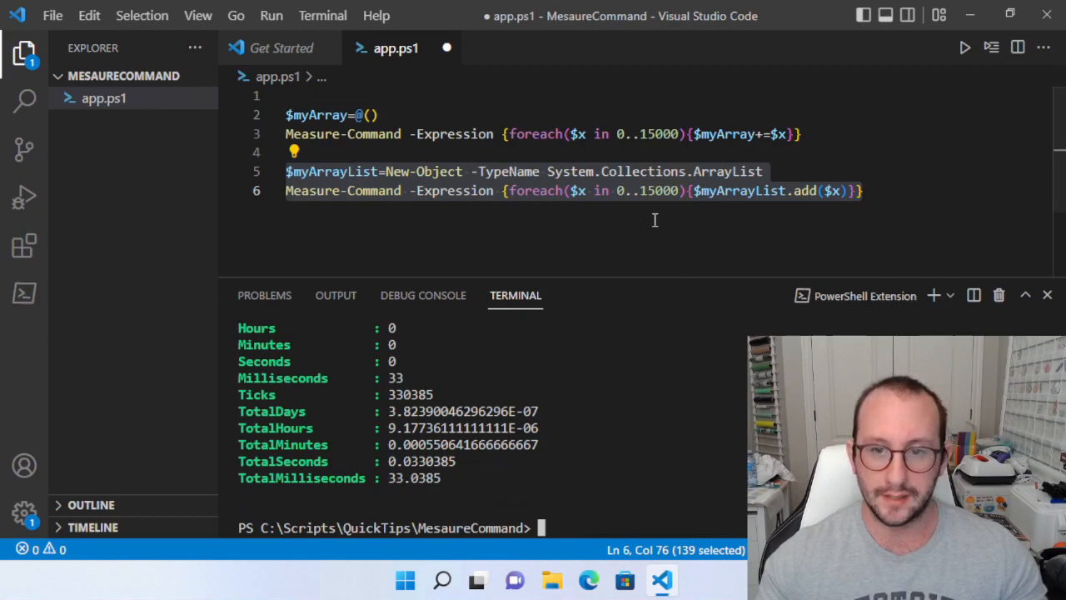
Change the ArrayList loop to 0..50000 and run it again, finishing in about 141 ms
{"action": "left_click", "coordinate": [654, 191]}
{"action": "left_click_drag", "start_coordinate": [656, 191], "coordinate": [641, 191]}
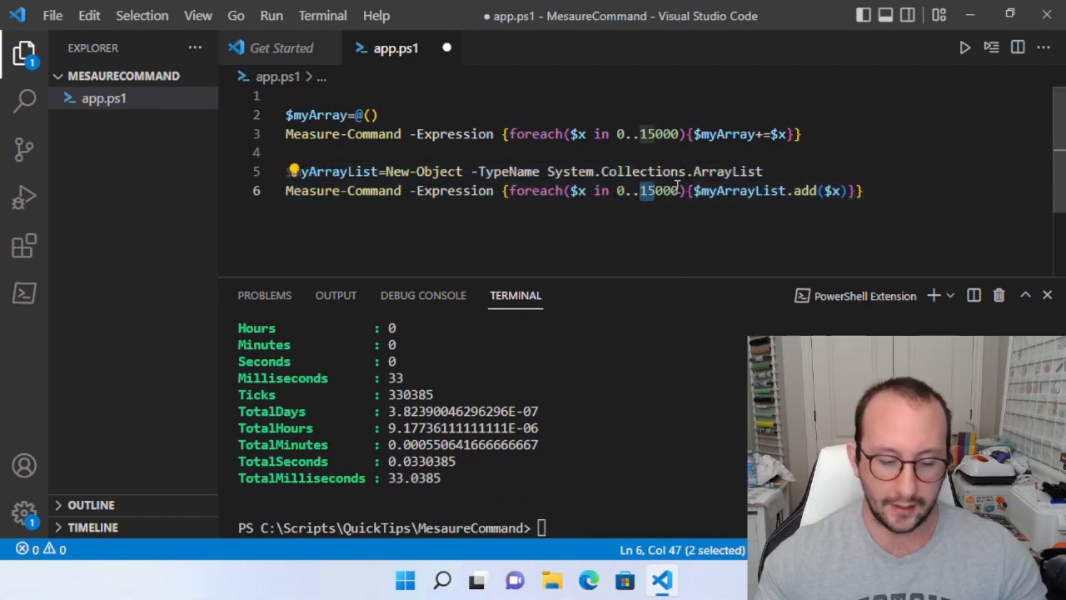
{"action": "type", "text": "50"}
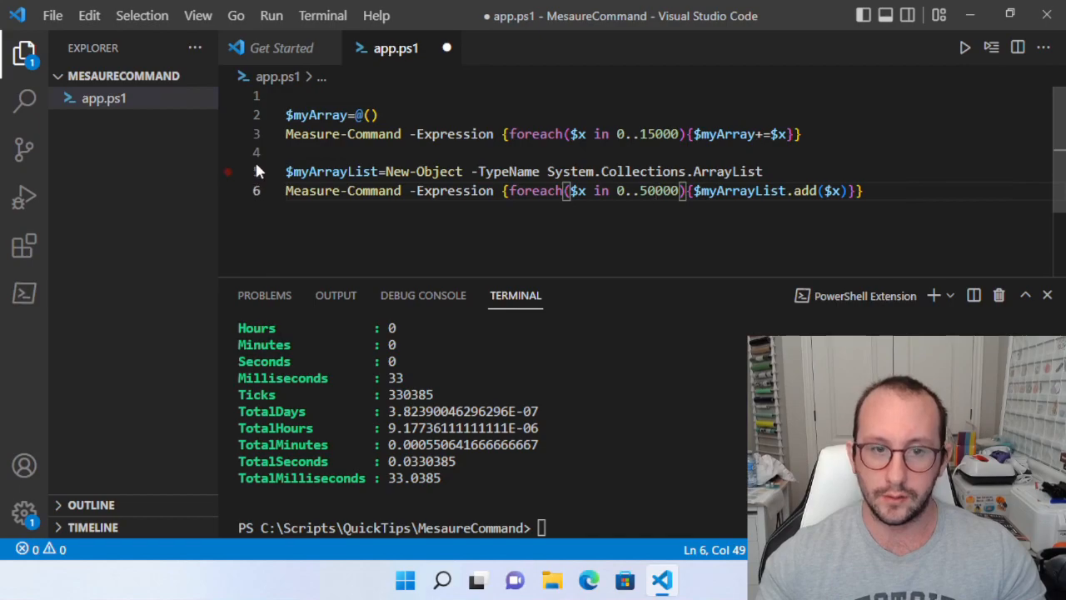
{"action": "left_click_drag", "start_coordinate": [258, 171], "coordinate": [257, 191]}
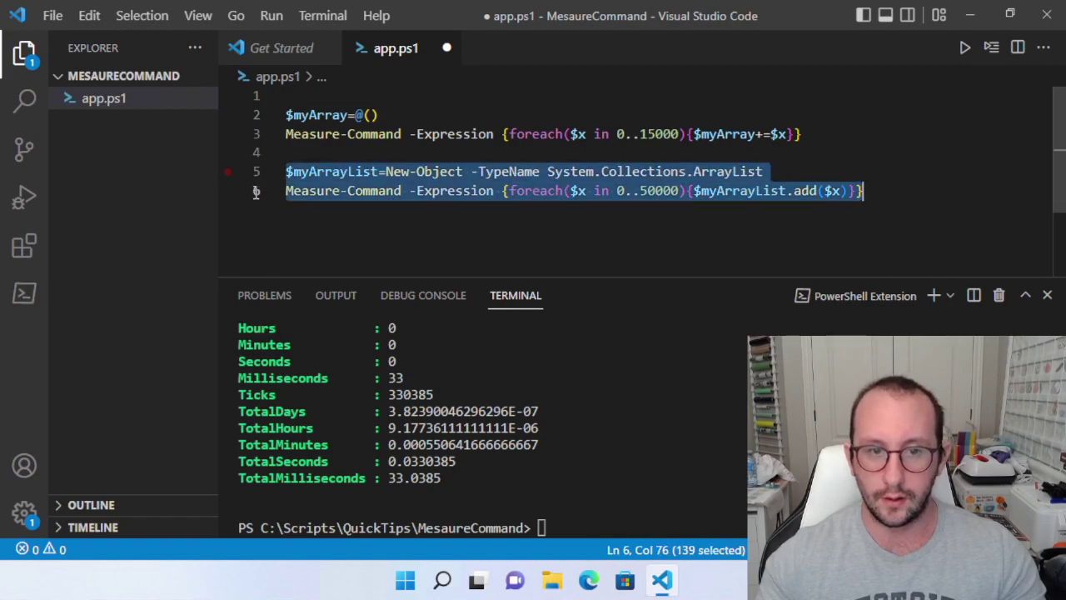
{"action": "left_click", "coordinate": [992, 47]}
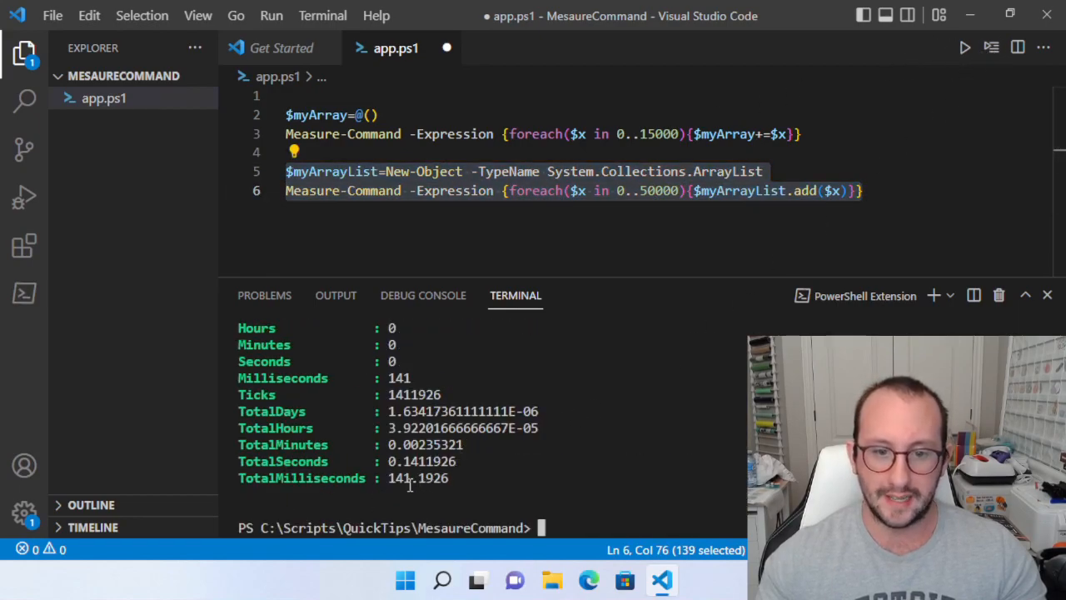
{"action": "left_click", "coordinate": [661, 134]}
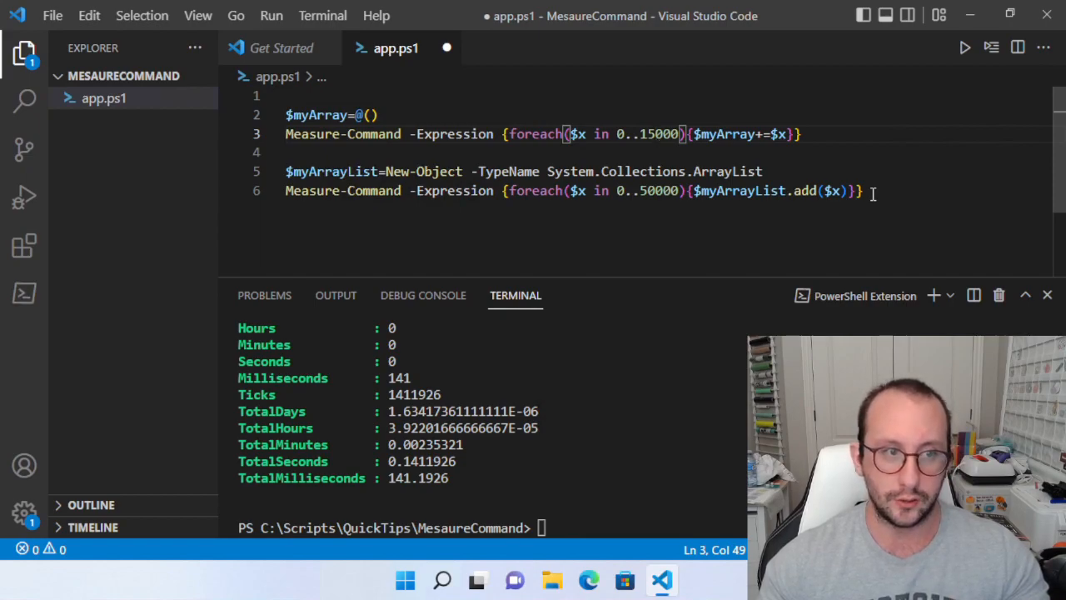
Write Measure-Command -Expression {Get-ChildItem -Path C:\Scripts\*.ps1 -Recurse} on line 9
{"action": "left_click", "coordinate": [870, 190]}
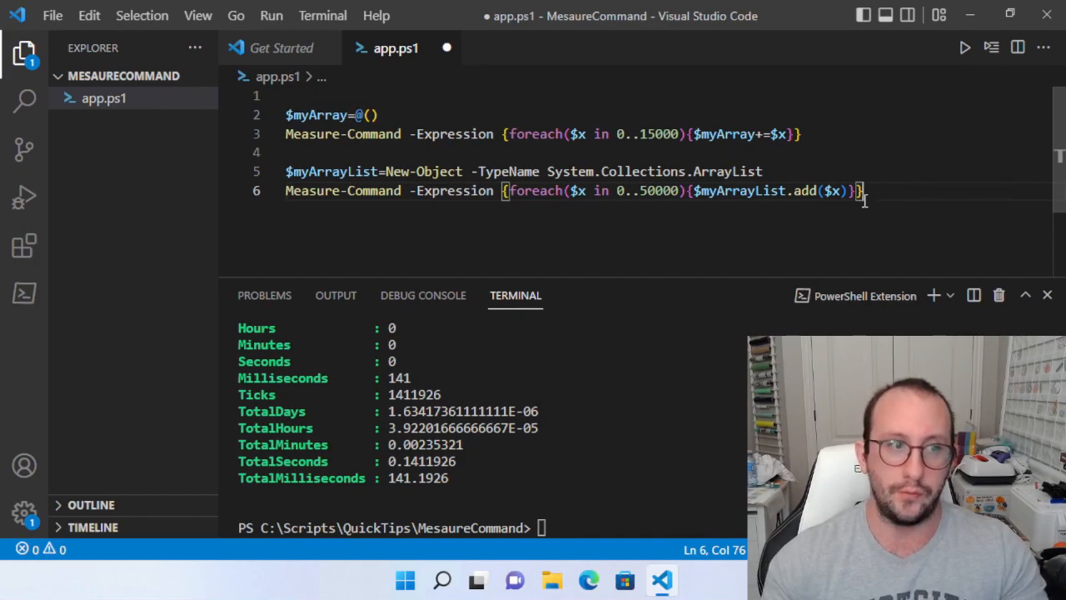
{"action": "key", "text": "Return"}
{"action": "key", "text": "Return"}
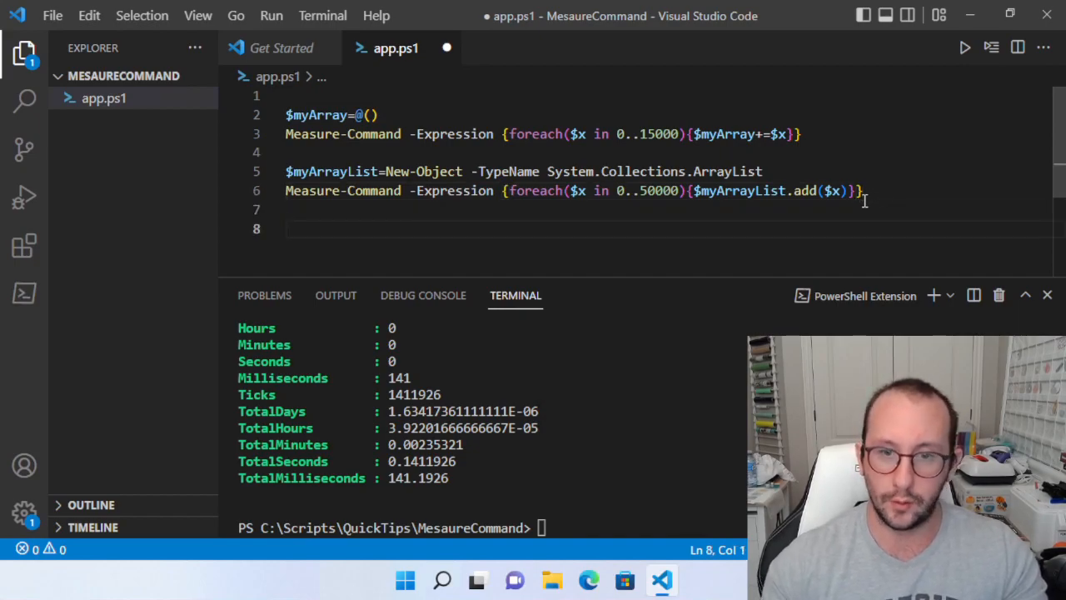
{"action": "scroll", "coordinate": [916, 208], "scroll_direction": "down", "scroll_amount": 1}
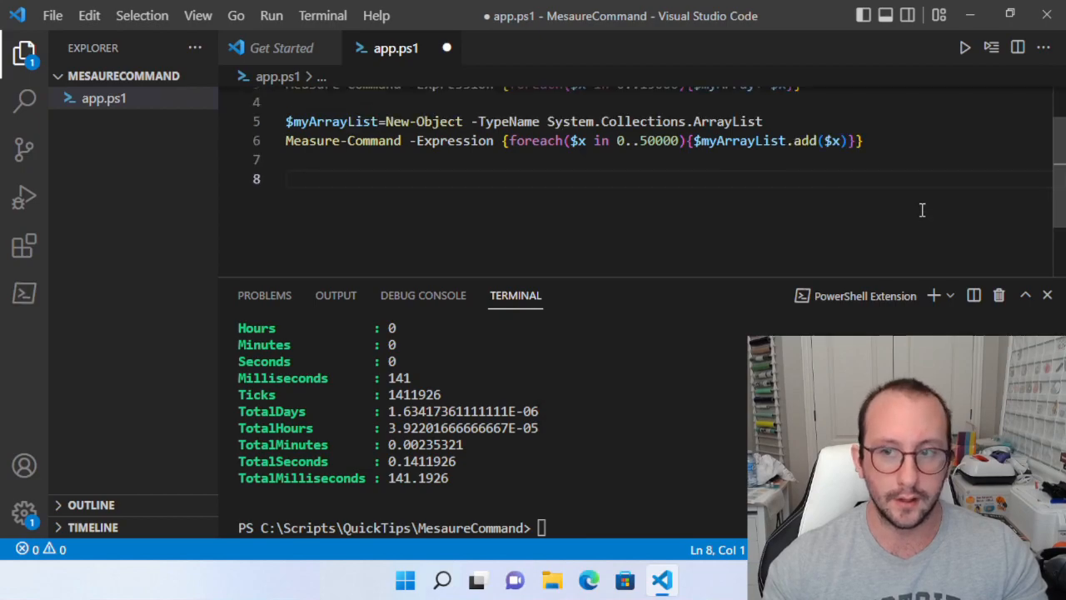
{"action": "key", "text": "Return"}
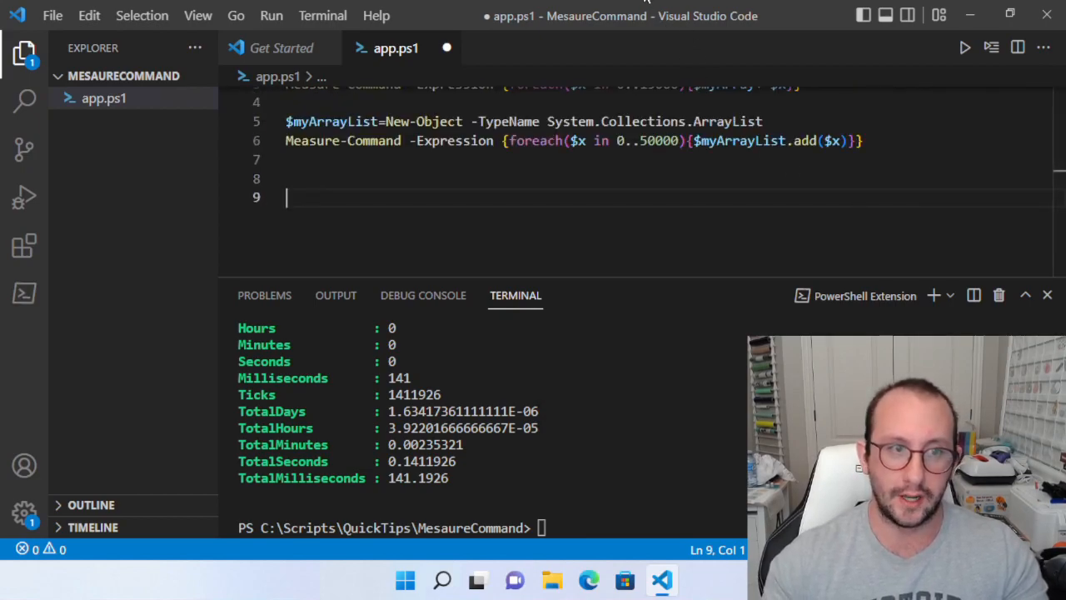
{"action": "type", "text": "Measure"}
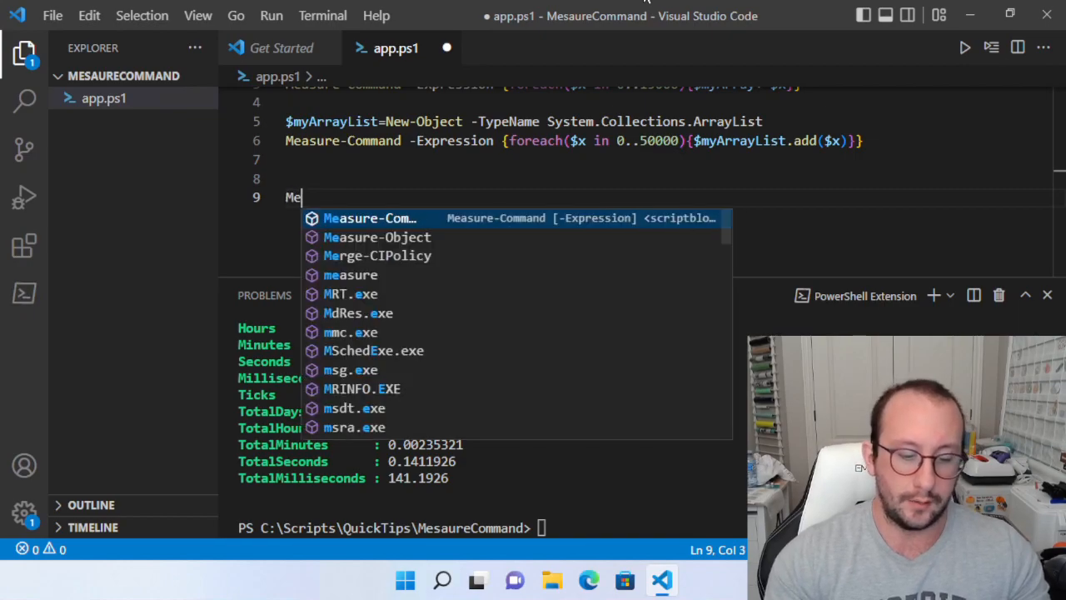
{"action": "key", "text": "Tab"}
{"action": "type", "text": "-"}
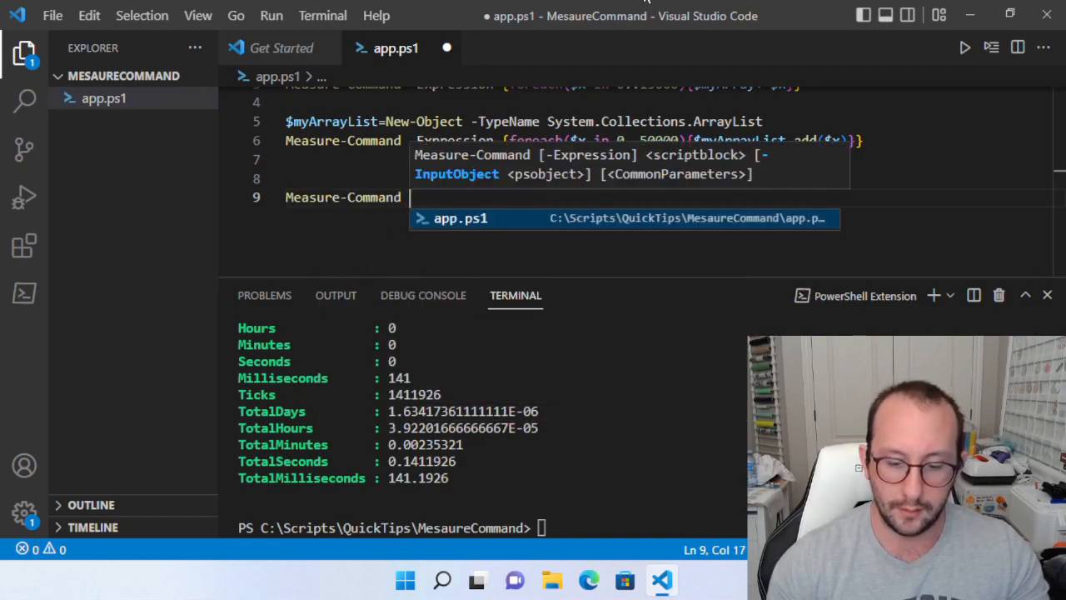
{"action": "type", "text": "ex"}
{"action": "key", "text": "Tab"}
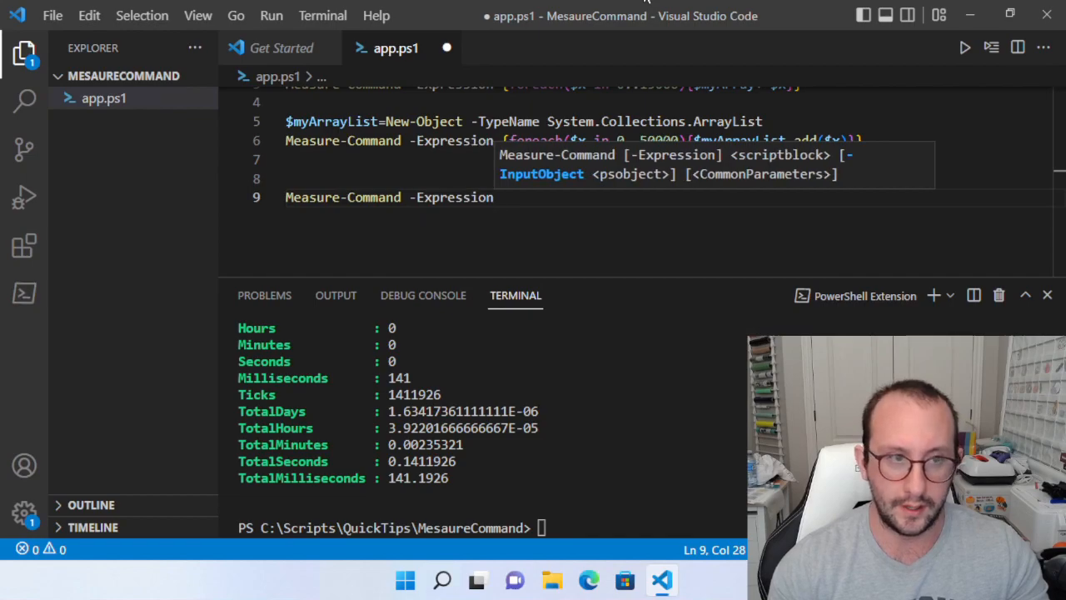
{"action": "type", "text": "{"}
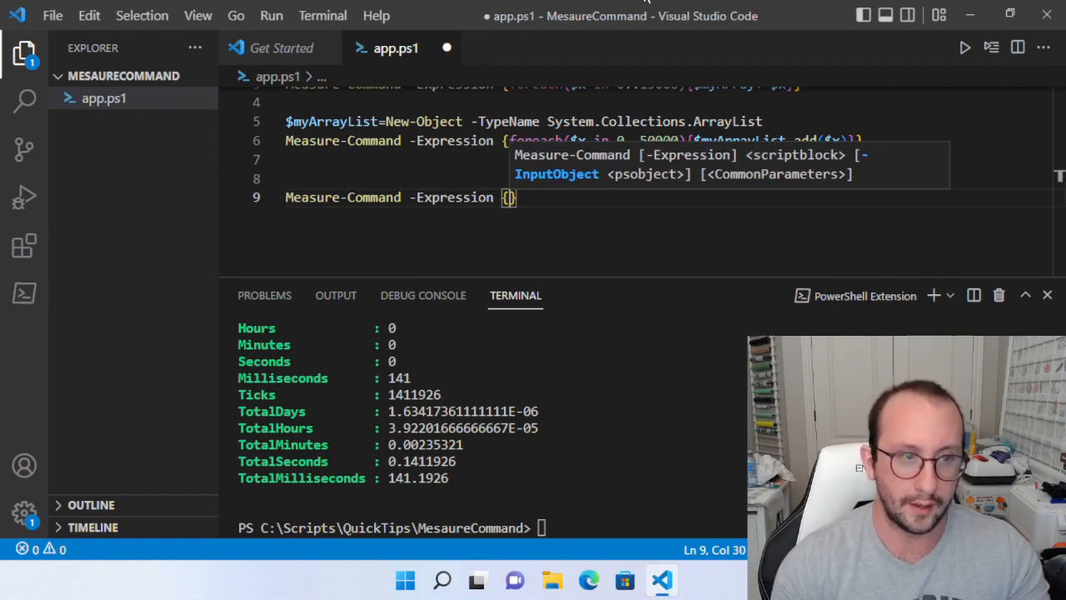
{"action": "type", "text": "Get-chil"}
{"action": "key", "text": "Tab"}
{"action": "type", "text": "-p"}
{"action": "key", "text": "Tab"}
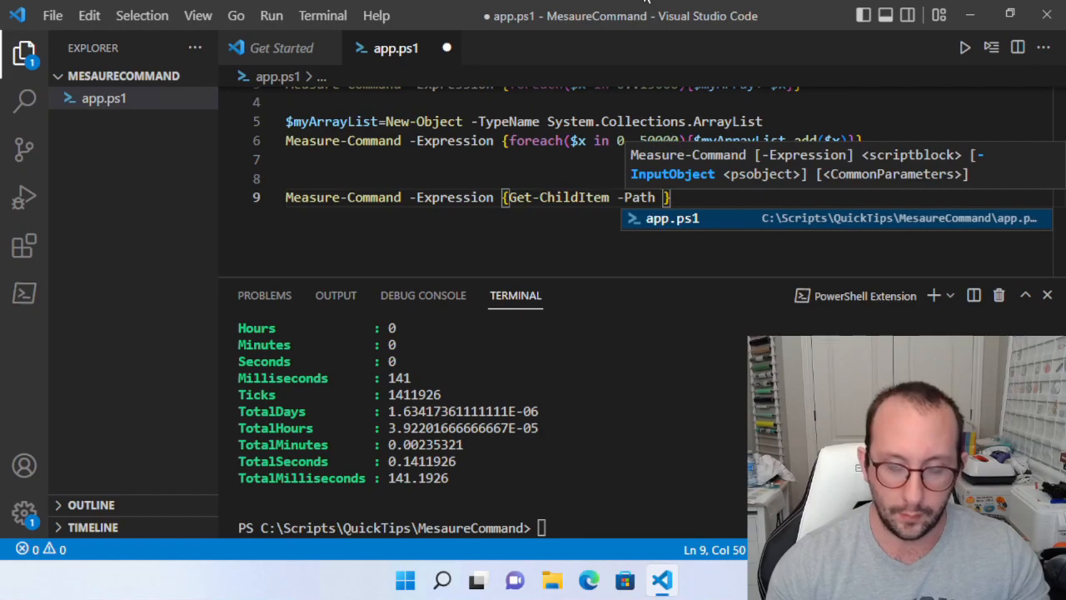
{"action": "type", "text": "C:"}
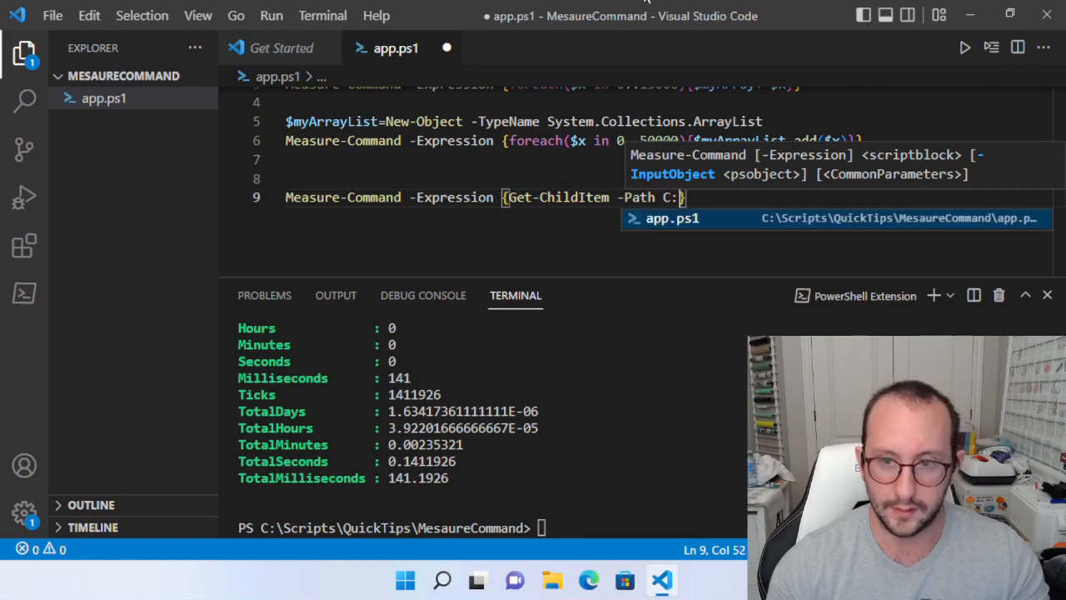
{"action": "type", "text": "\\sc"}
{"action": "key", "text": "Tab"}
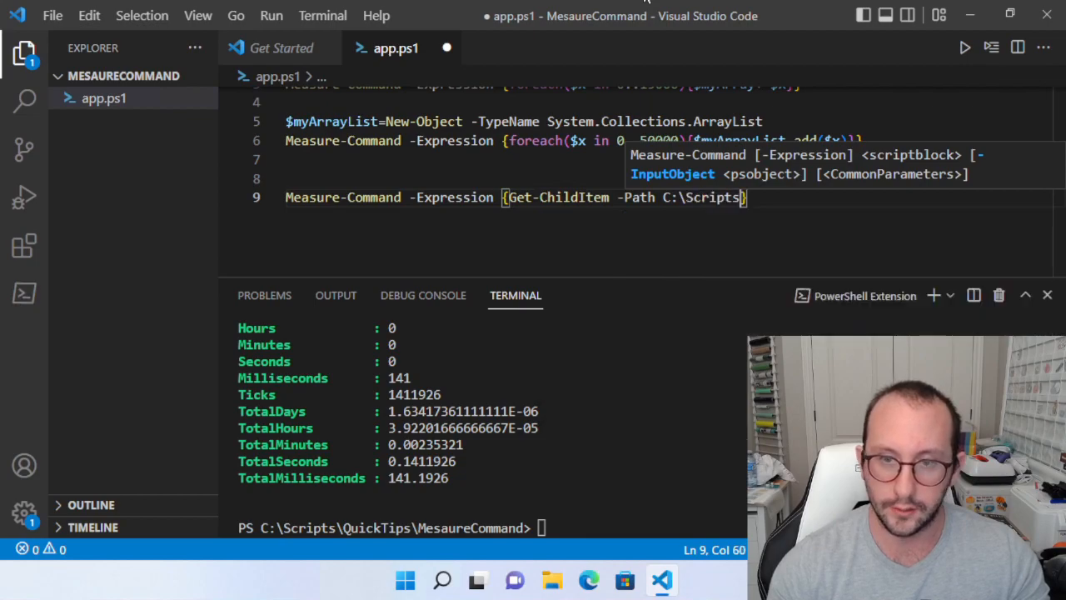
{"action": "type", "text": "\\"}
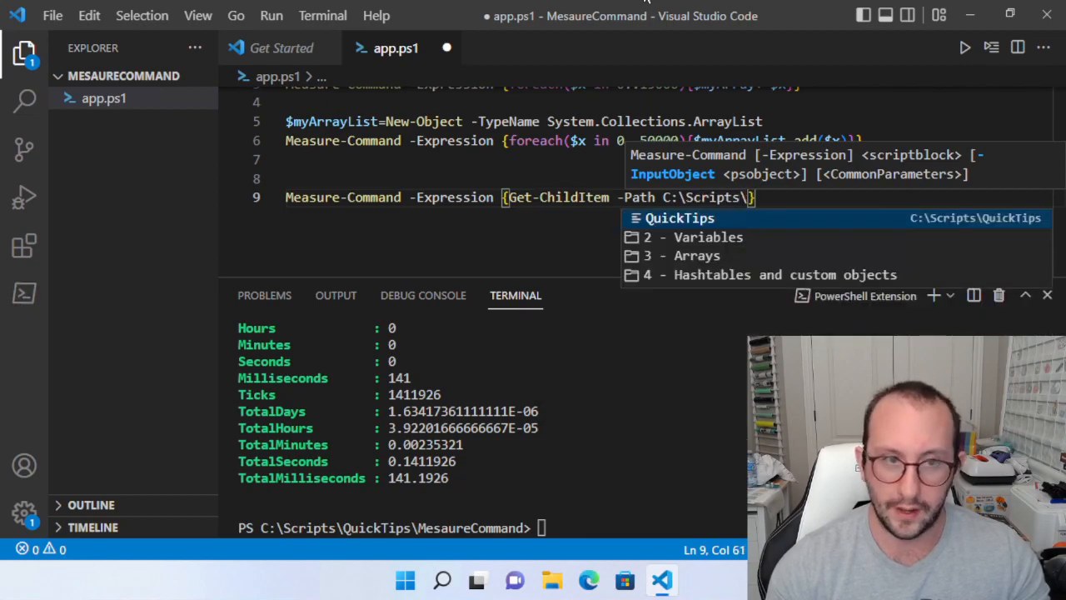
{"action": "type", "text": "*"}
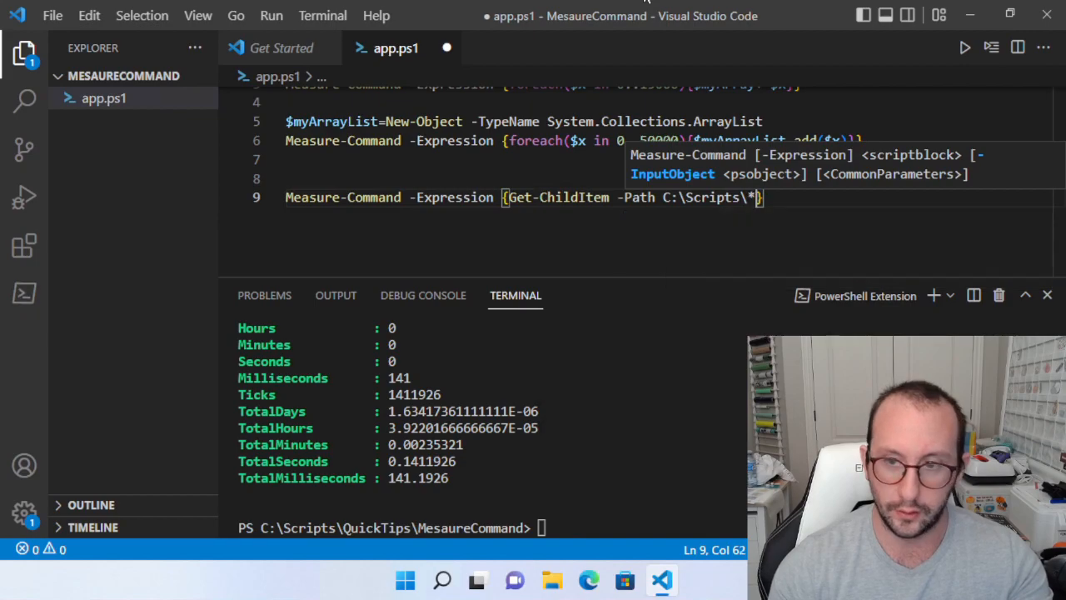
{"action": "type", "text": ".ps1"}
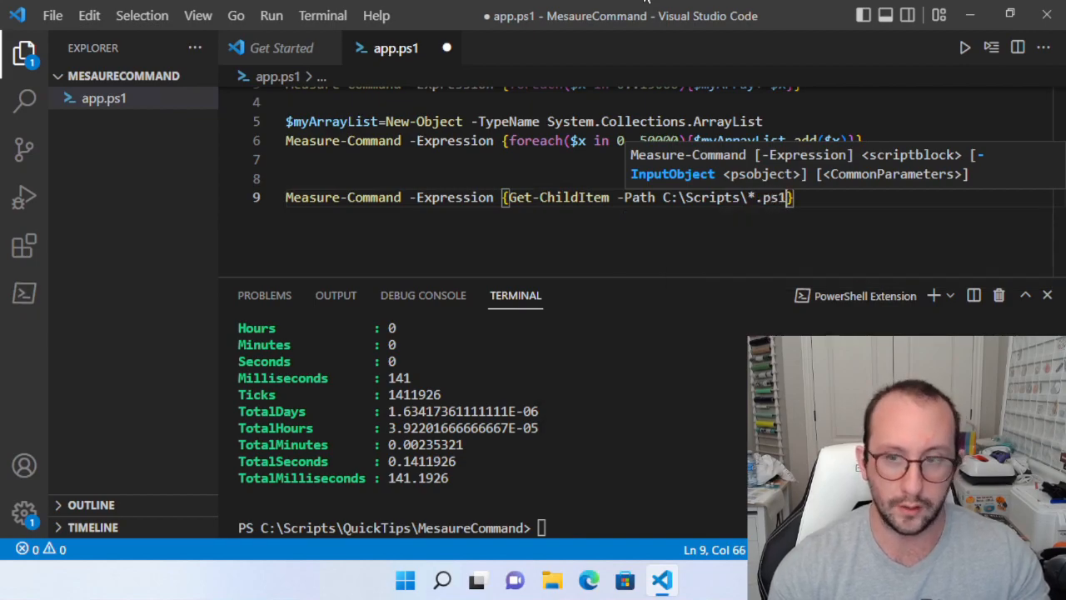
{"action": "type", "text": " -re"}
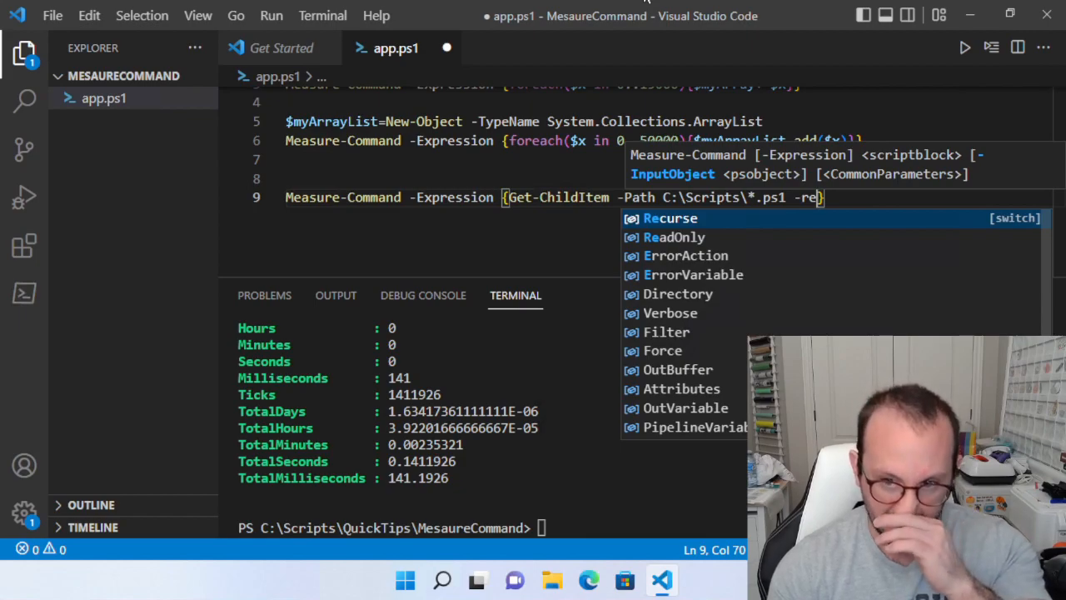
{"action": "key", "text": "Tab"}
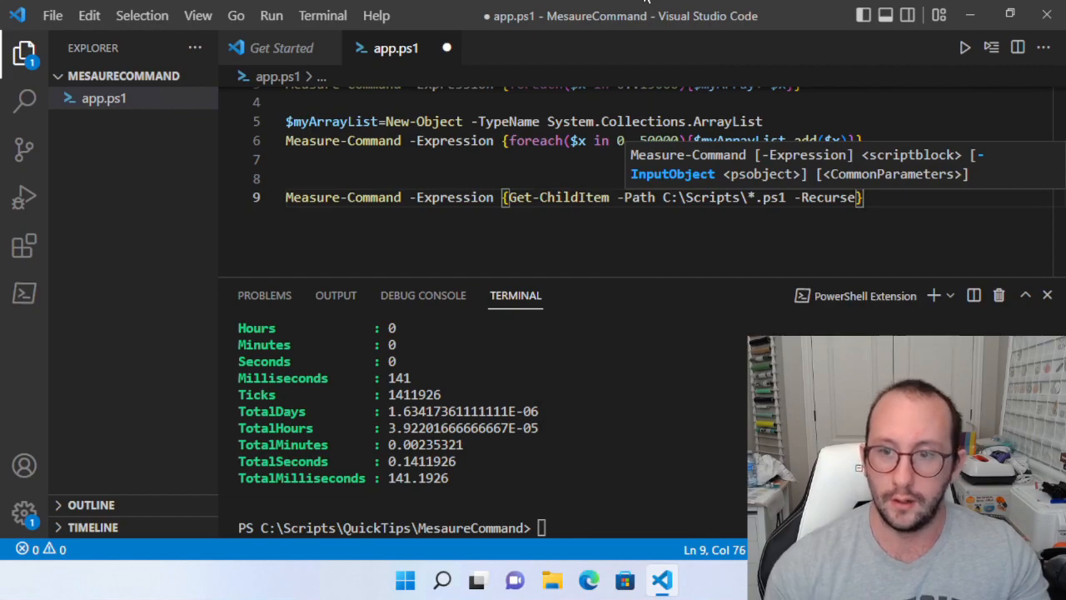
Run the line 9 -Path timing command, measuring about 26 ms
{"action": "key", "text": "shift+Home"}
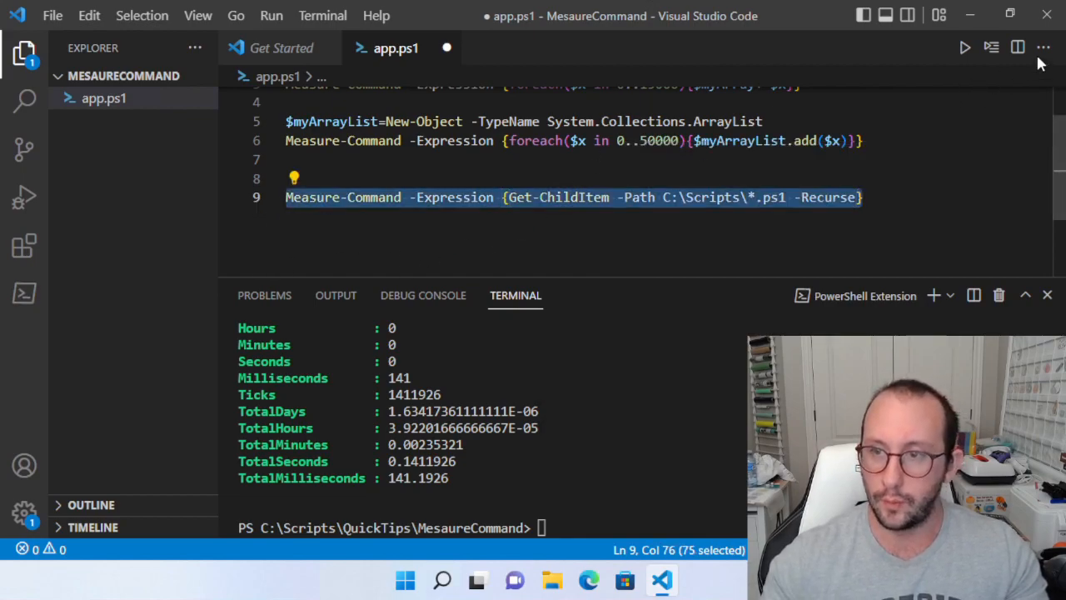
{"action": "left_click", "coordinate": [991, 48]}
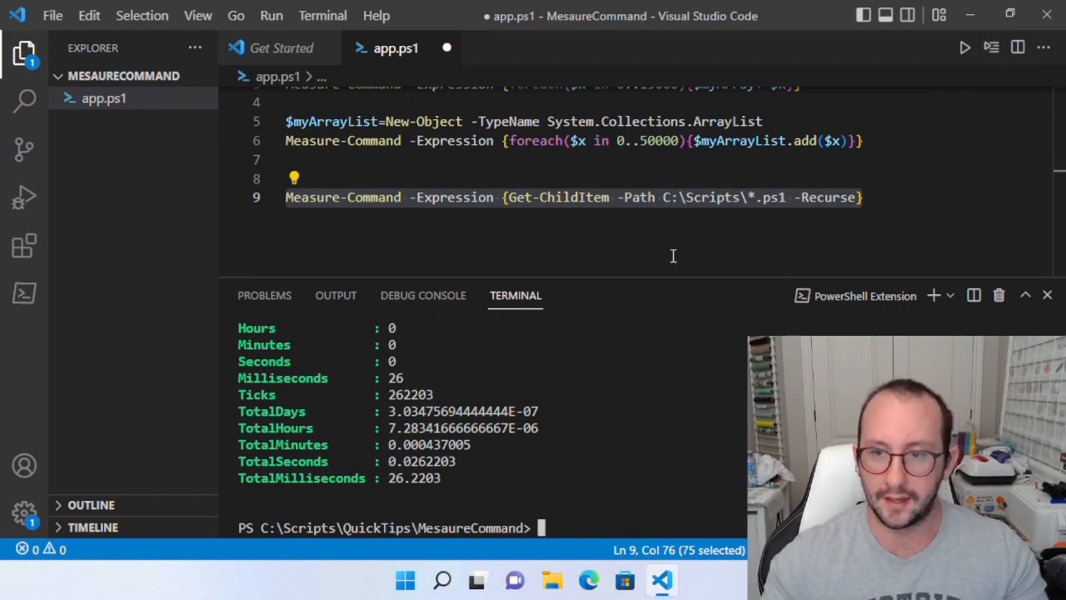
{"action": "left_click", "coordinate": [874, 197]}
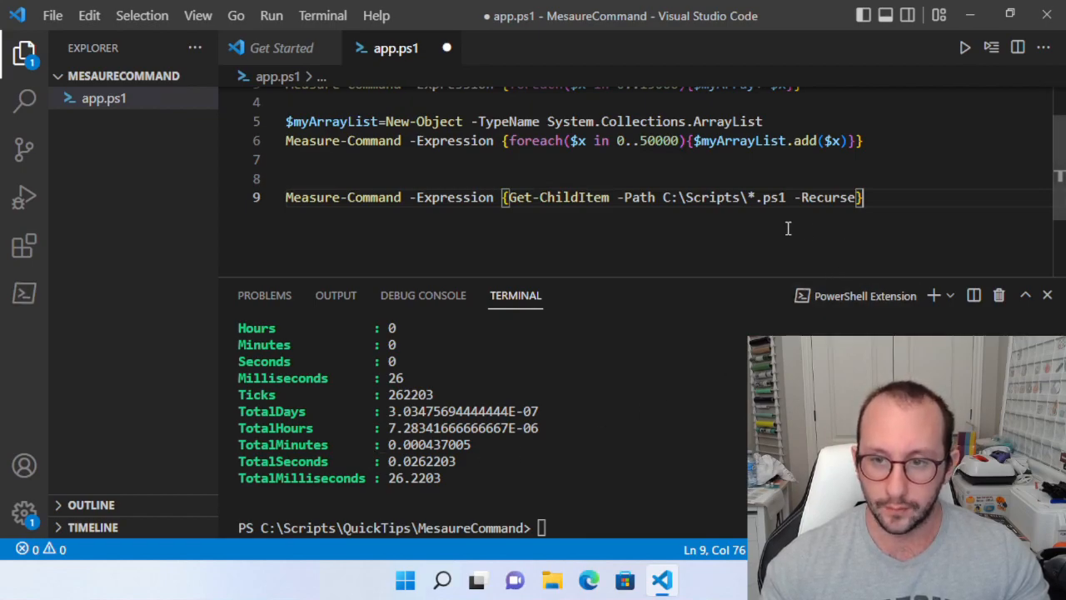
Write Measure-Command -Expression {Get-ChildItem -Path C:\Scripts -Filter "*.ps1" -Recurse} on line 11
{"action": "key", "text": "Return"}
{"action": "key", "text": "Return"}
{"action": "type", "text": "Mesaure"}
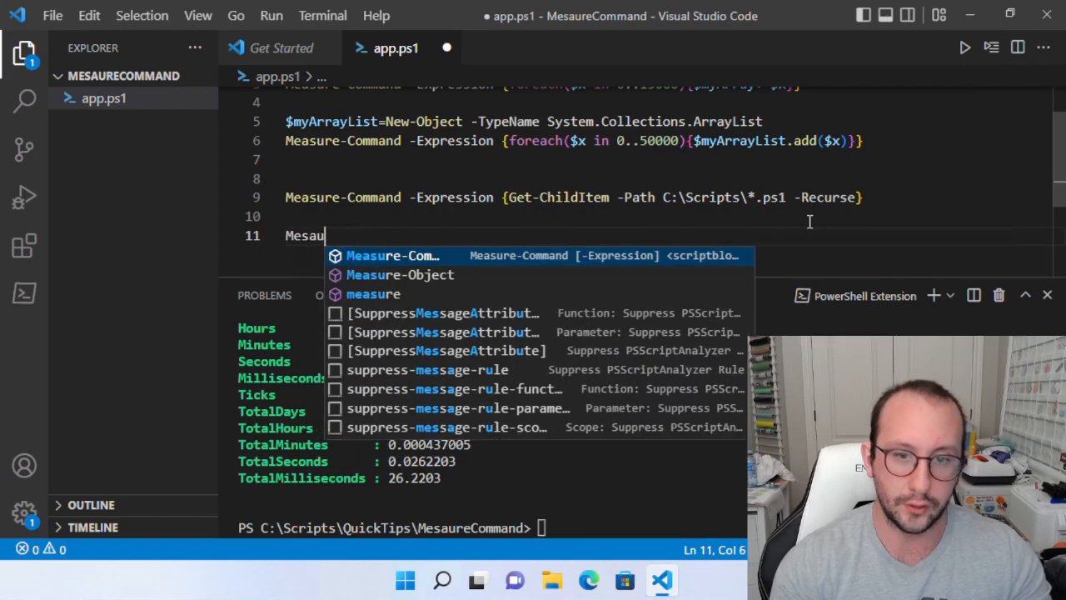
{"action": "key", "text": "Tab"}
{"action": "type", "text": "-Expression"}
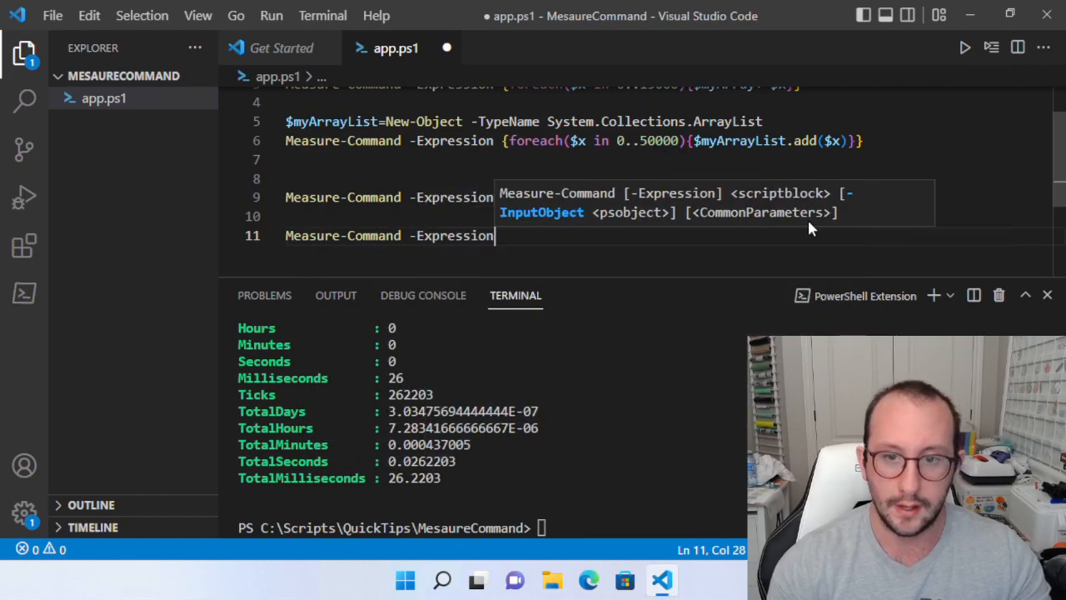
{"action": "key", "text": "ctrl+space"}
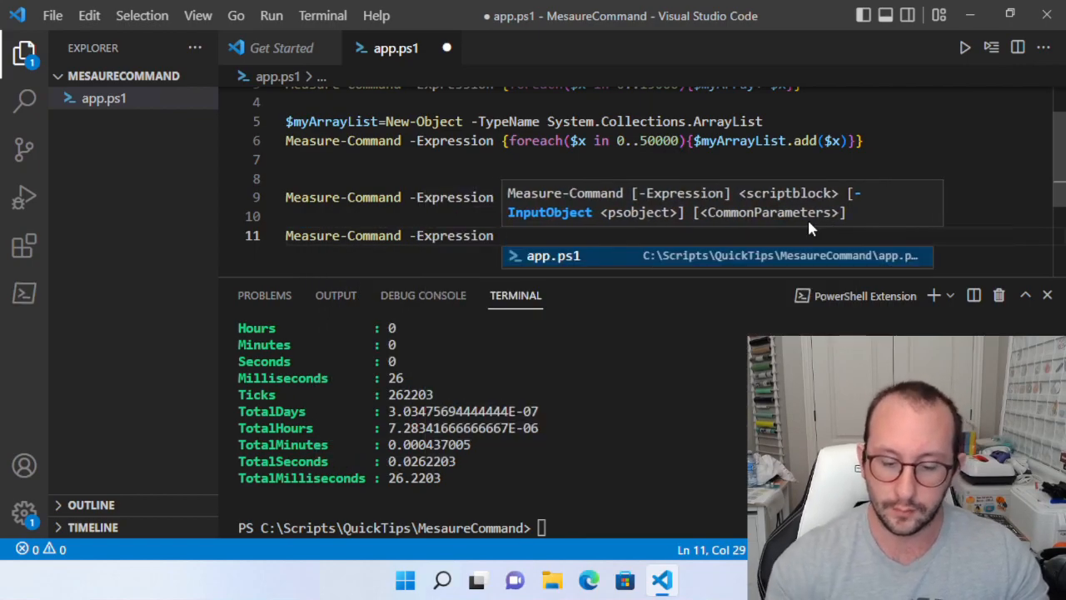
{"action": "type", "text": "{"}
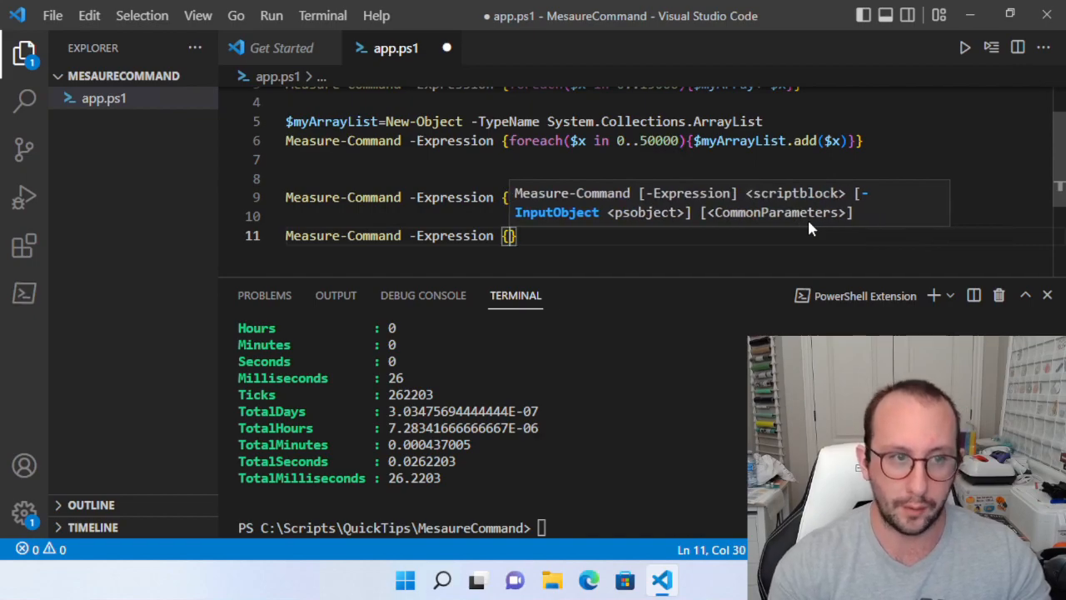
{"action": "type", "text": "Get-ChildItem"}
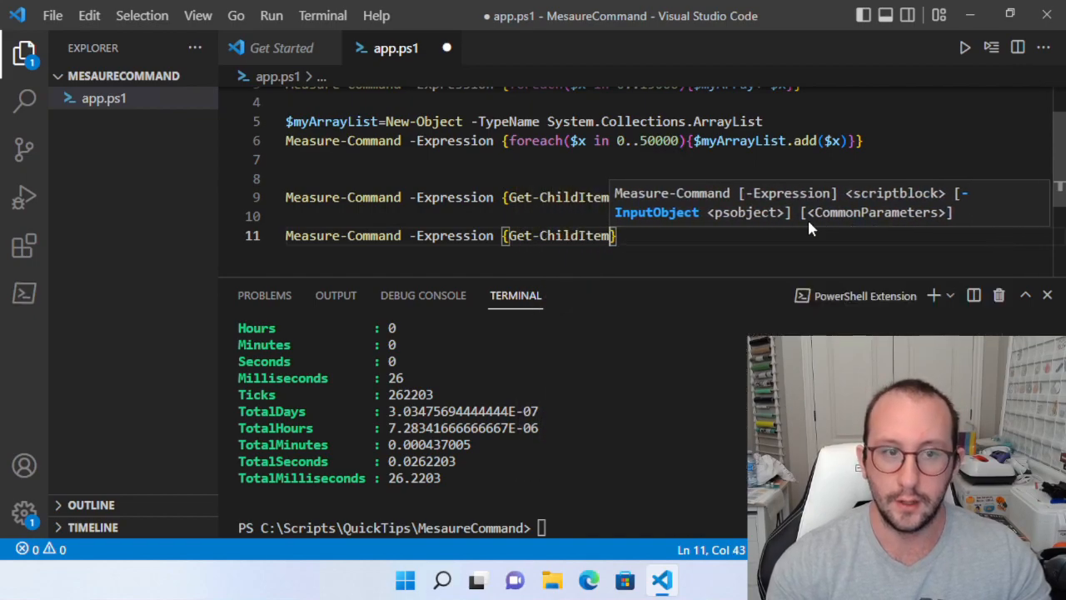
{"action": "type", "text": " C"}
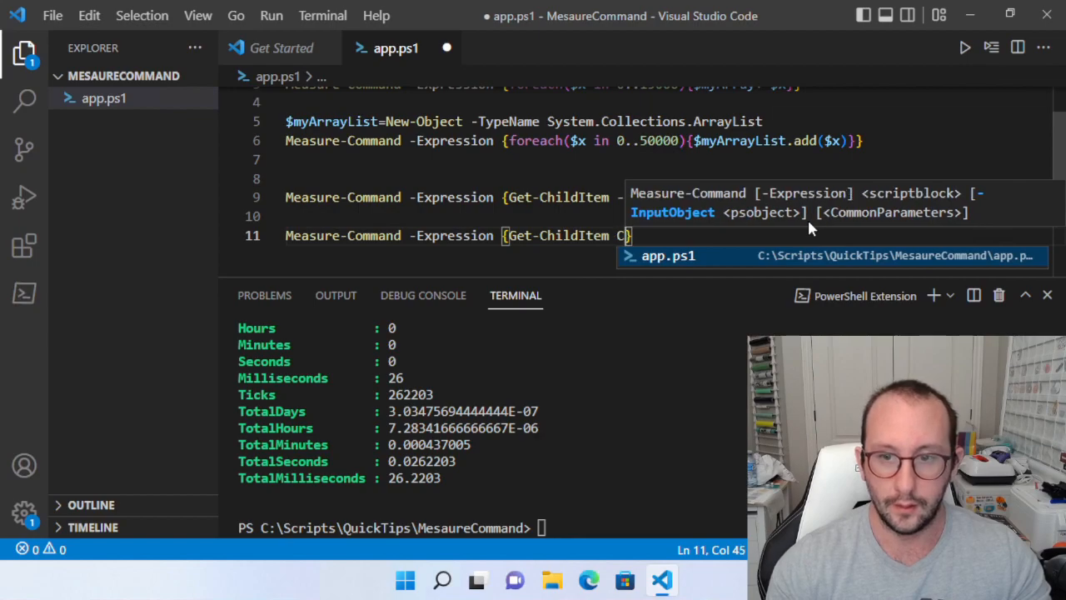
{"action": "key", "text": "BackSpace"}
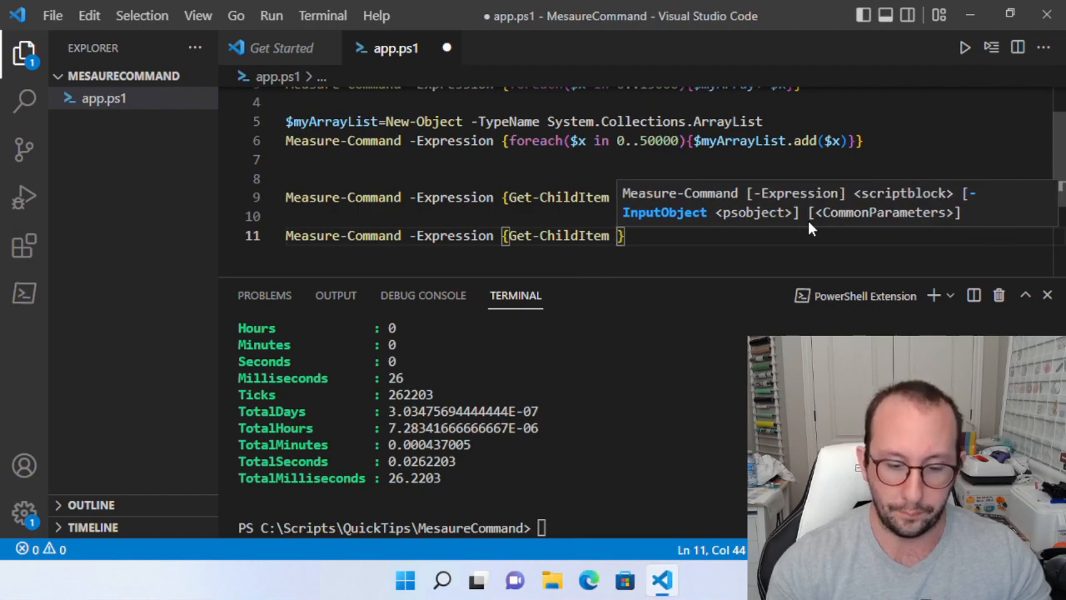
{"action": "type", "text": "-P"}
{"action": "key", "text": "Tab"}
{"action": "type", "text": "C:\\scr"}
{"action": "key", "text": "Tab"}
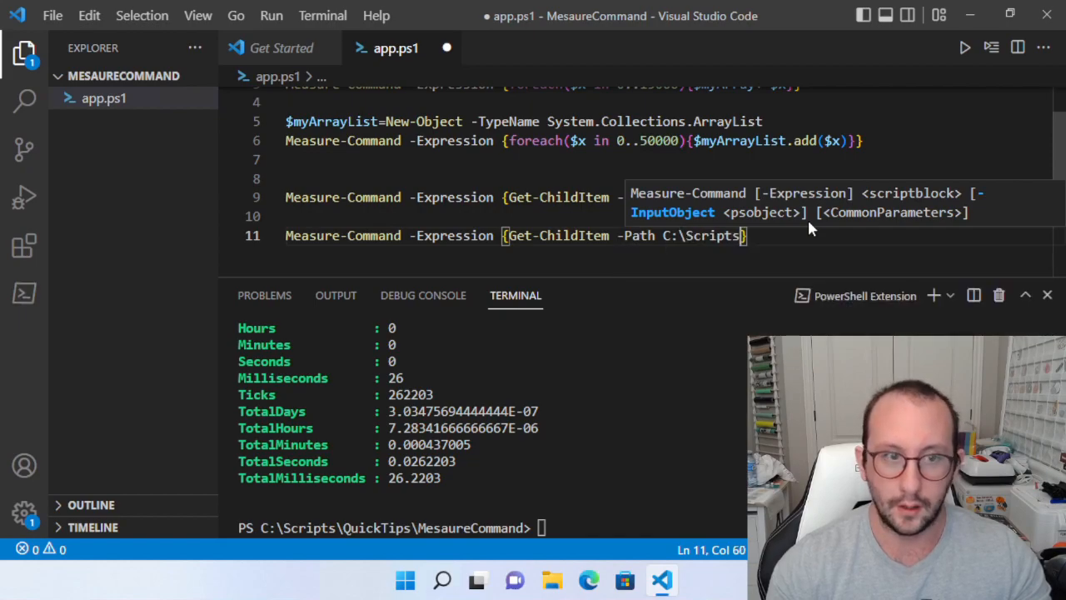
{"action": "type", "text": "-f"}
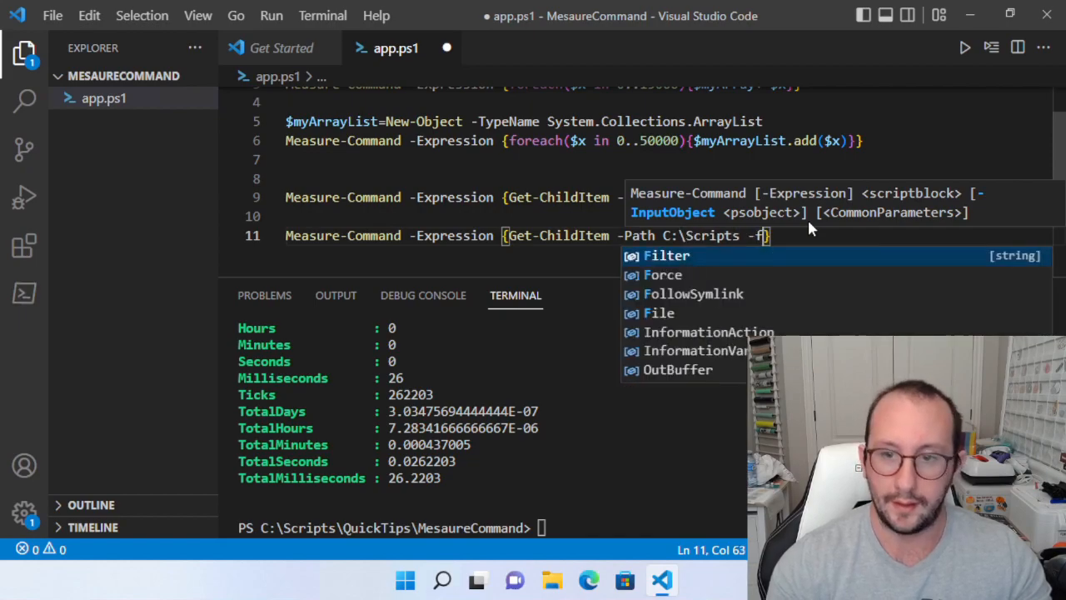
{"action": "key", "text": "Tab"}
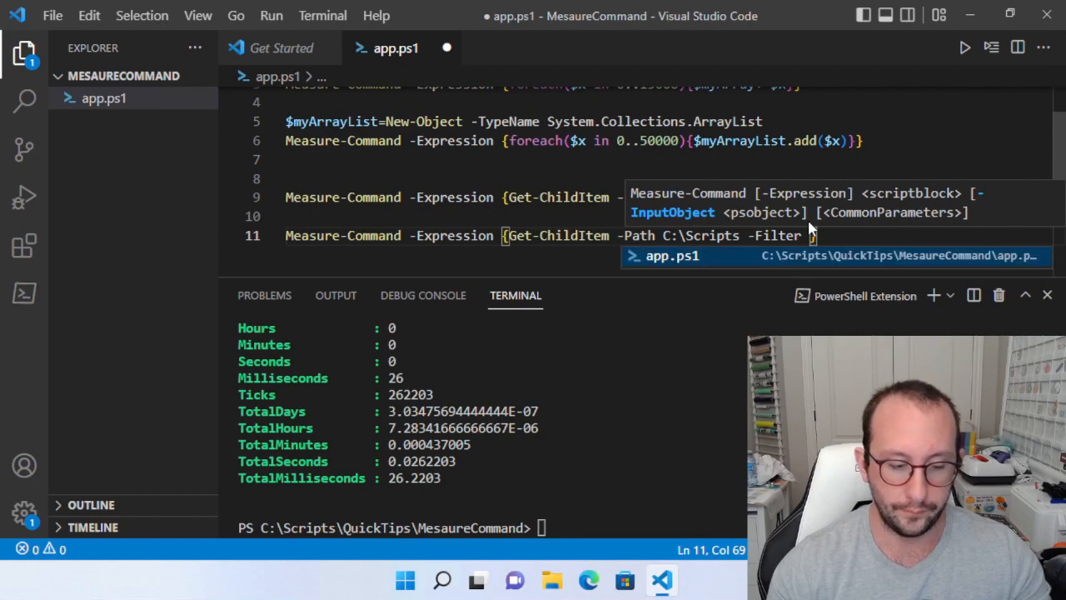
{"action": "key", "text": "Escape"}
{"action": "type", "text": "\""}
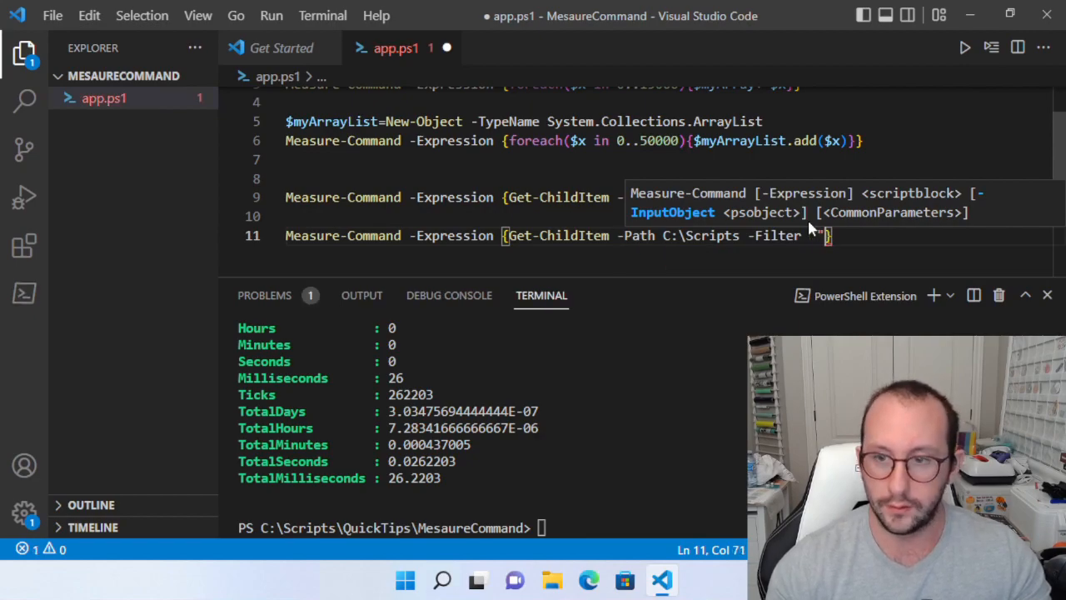
{"action": "type", "text": "*.ps1"}
{"action": "key", "text": "Right"}
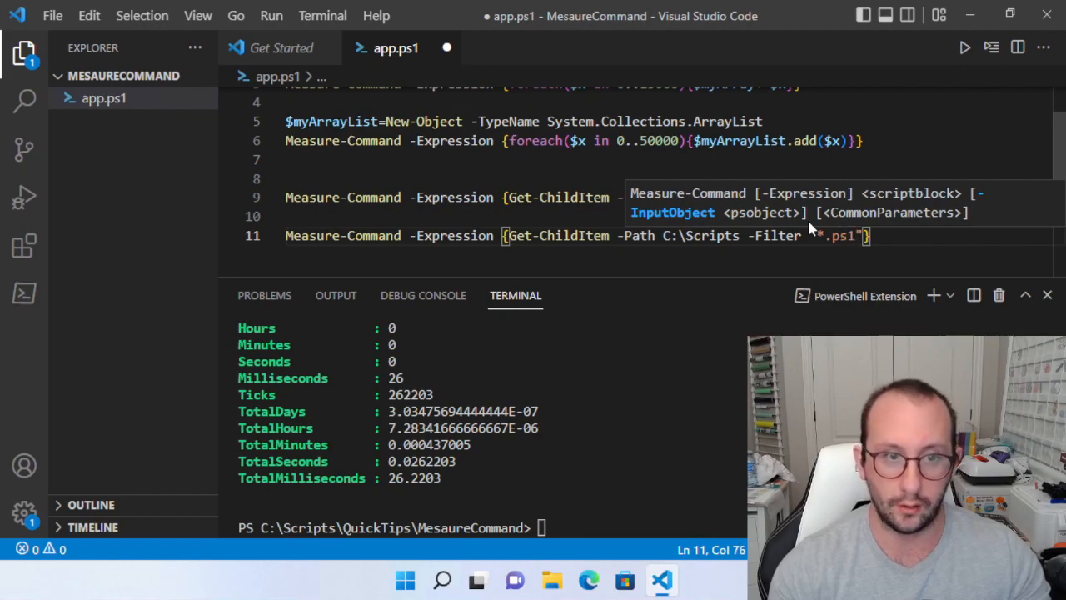
{"action": "type", "text": "-re"}
{"action": "key", "text": "Tab"}
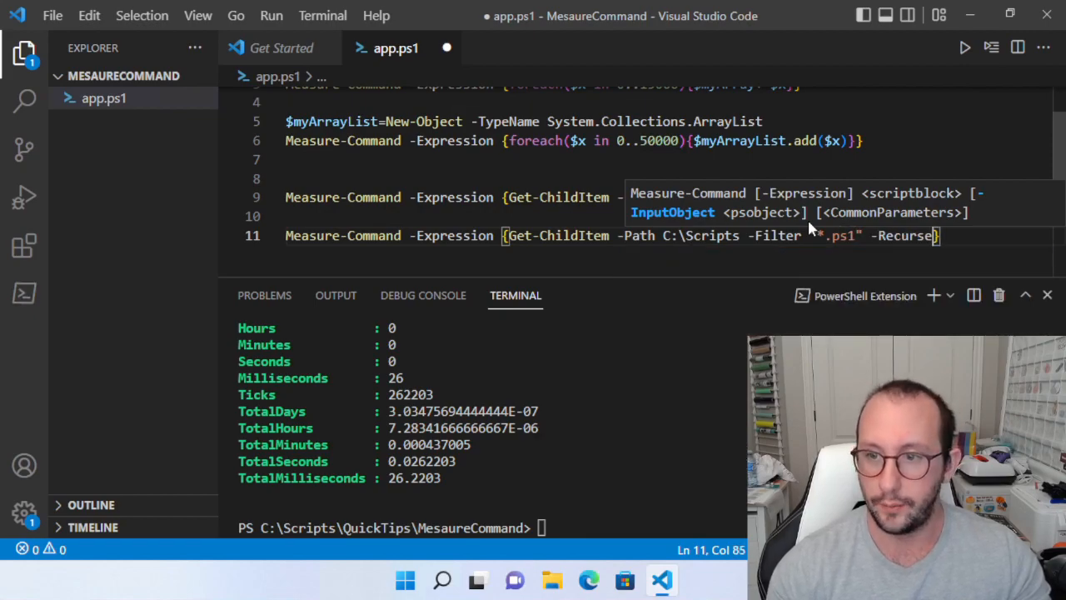
Run the line 11 -Filter timing command (about 22.6 ms), then reselect the line 9 -Path command
{"action": "key", "text": "End"}
{"action": "left_click", "coordinate": [284, 235], "text": "shift"}
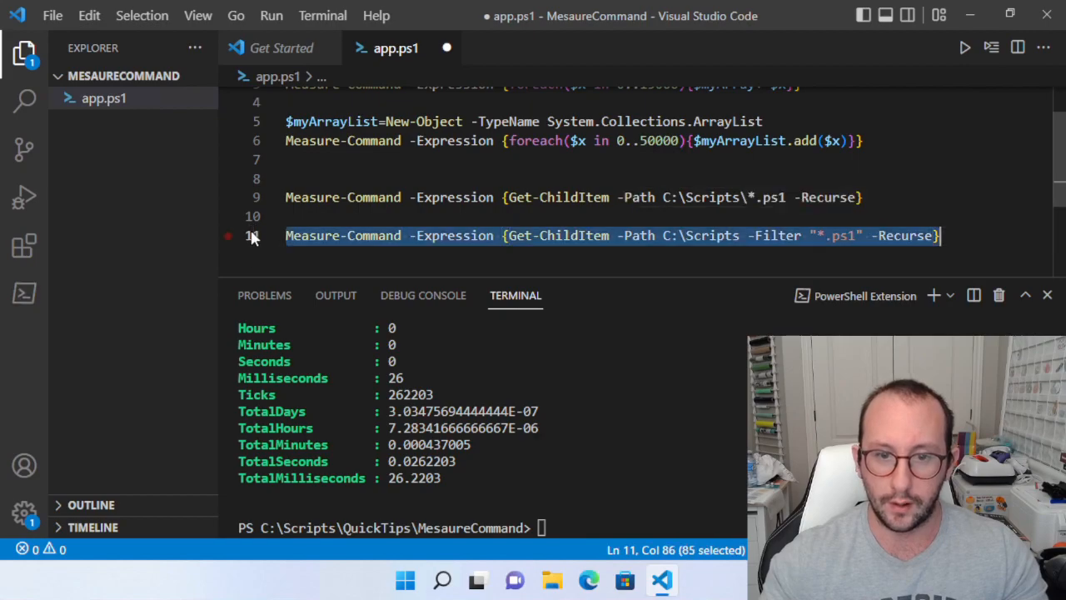
{"action": "left_click", "coordinate": [991, 47]}
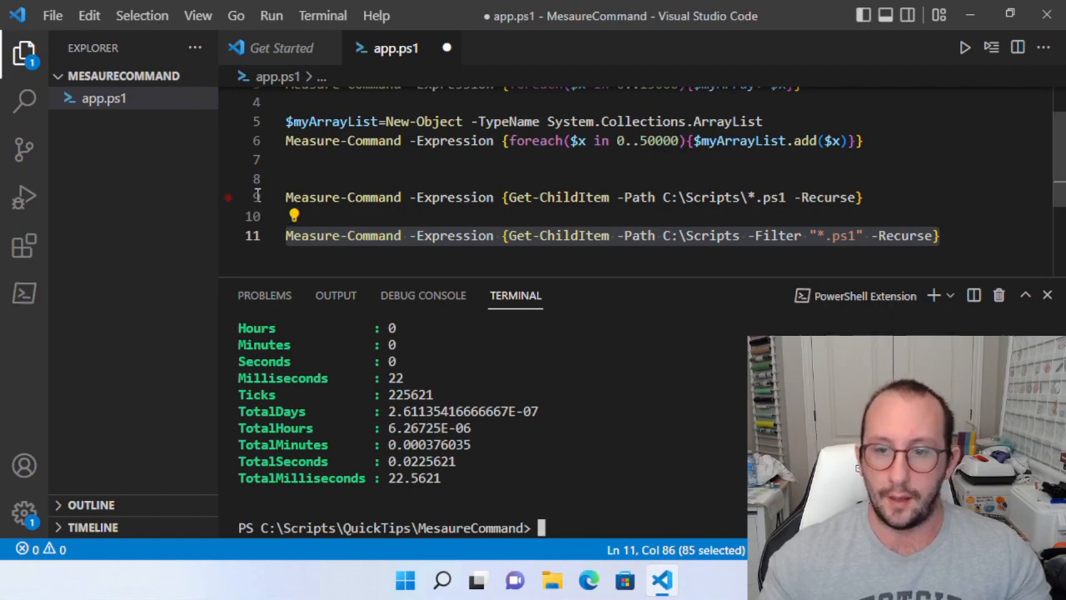
{"action": "left_click_drag", "start_coordinate": [870, 198], "coordinate": [257, 212]}
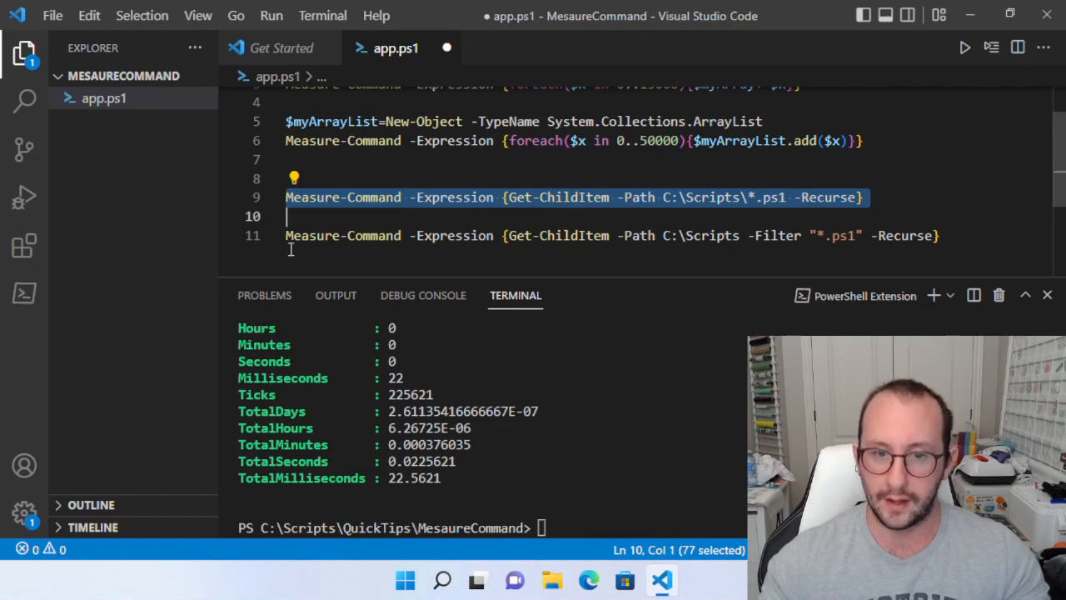
Highlight the -Filter "*.ps1" argument on line 11 and the *.ps1 wildcard in line 9's path for comparison
{"action": "left_click", "coordinate": [253, 236]}
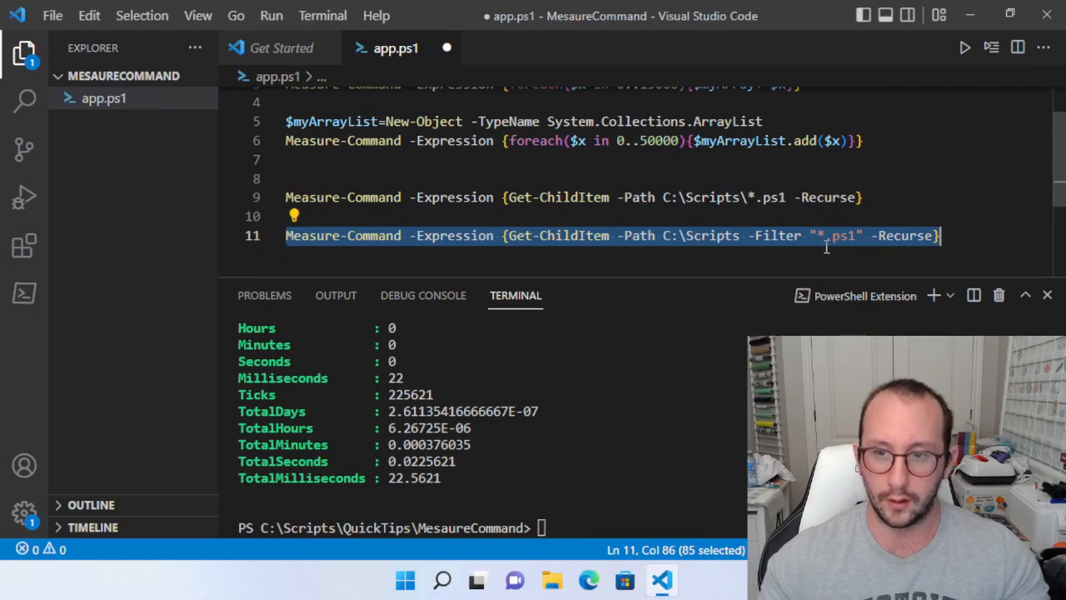
{"action": "double_click", "coordinate": [775, 236]}
{"action": "left_click_drag", "start_coordinate": [748, 236], "coordinate": [861, 241]}
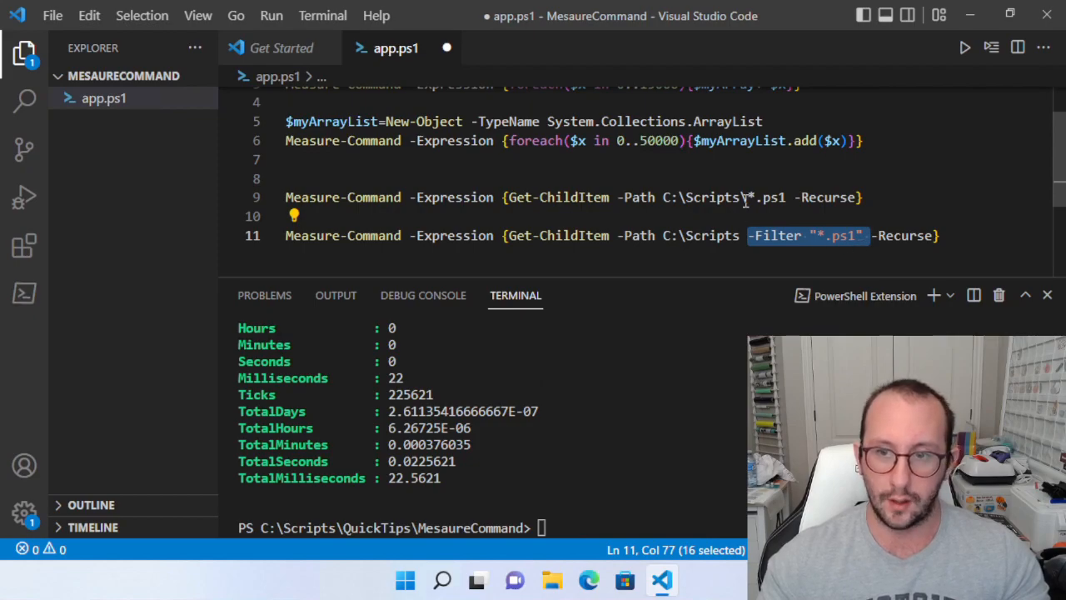
{"action": "left_click_drag", "start_coordinate": [748, 198], "coordinate": [790, 197]}
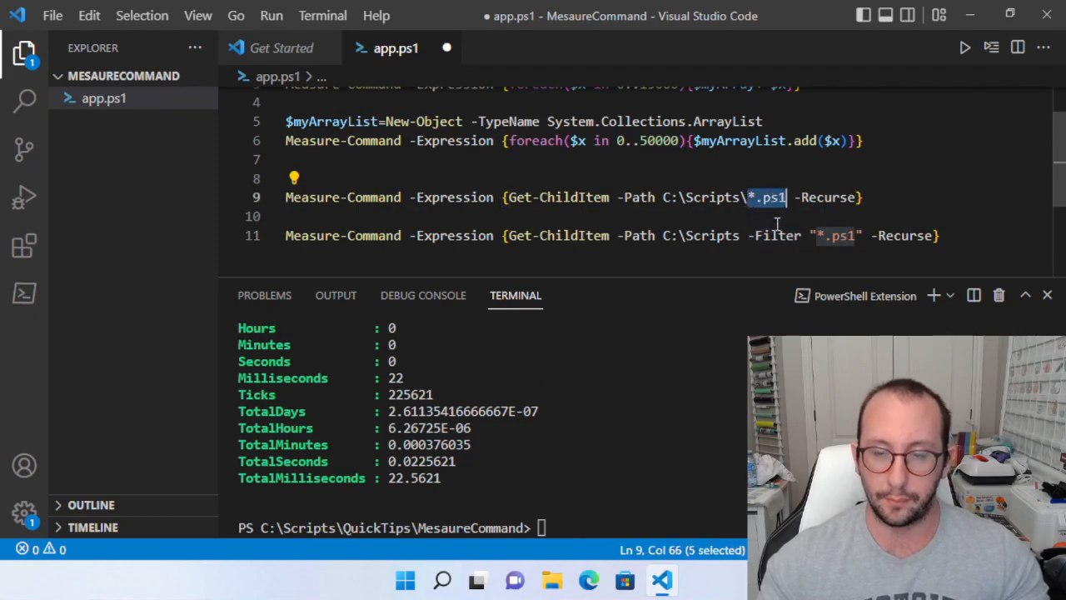
{"action": "scroll", "coordinate": [777, 223], "scroll_direction": "down", "scroll_amount": 2}
{"action": "scroll", "coordinate": [833, 166], "scroll_direction": "down", "scroll_amount": 2}
{"action": "left_click", "coordinate": [955, 142]}
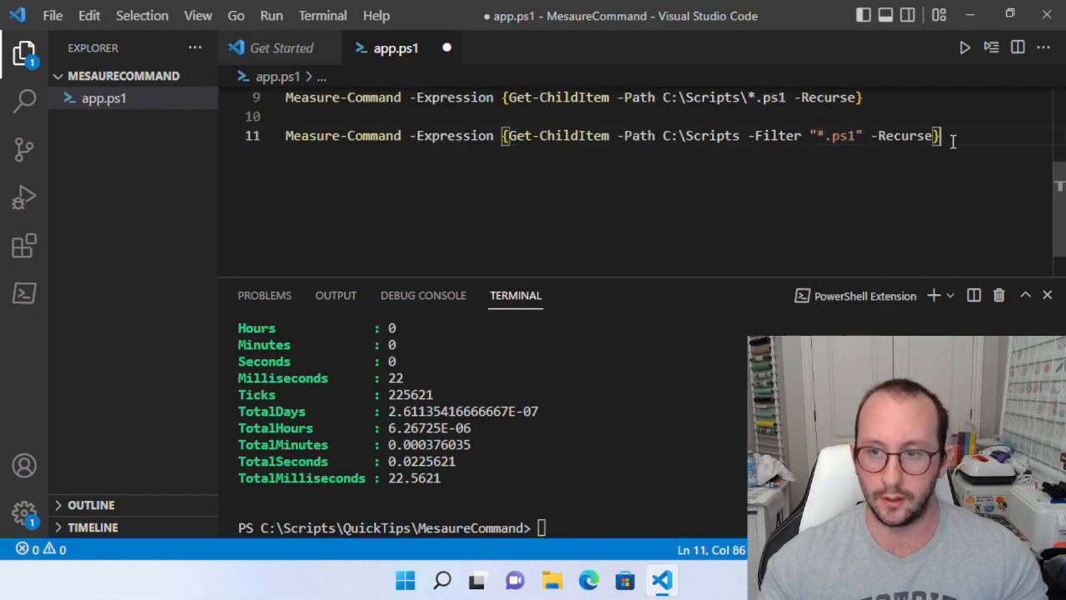
{"action": "scroll", "coordinate": [583, 167], "scroll_direction": "up", "scroll_amount": 2}
Run the line 9 -Path wildcard timing three times
{"action": "left_click", "coordinate": [256, 147]}
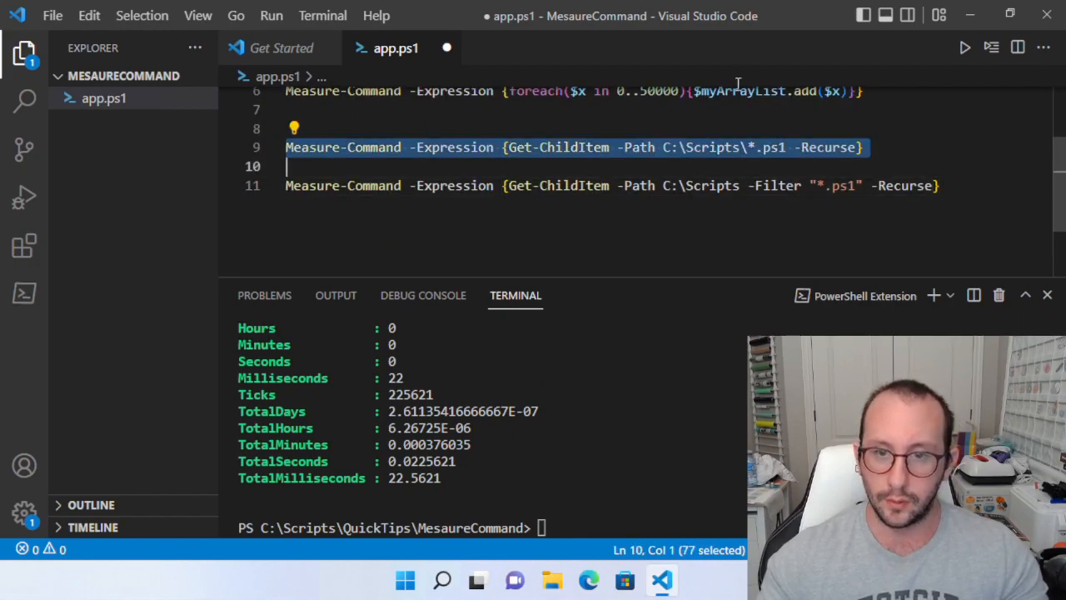
{"action": "left_click", "coordinate": [991, 48]}
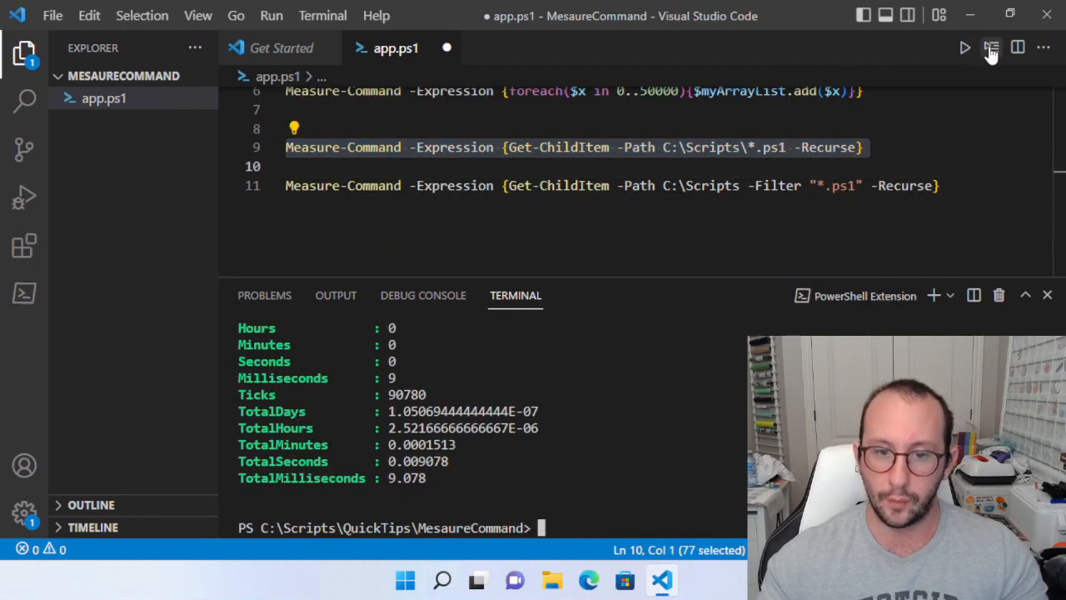
{"action": "left_click", "coordinate": [992, 48]}
{"action": "left_click", "coordinate": [991, 48]}
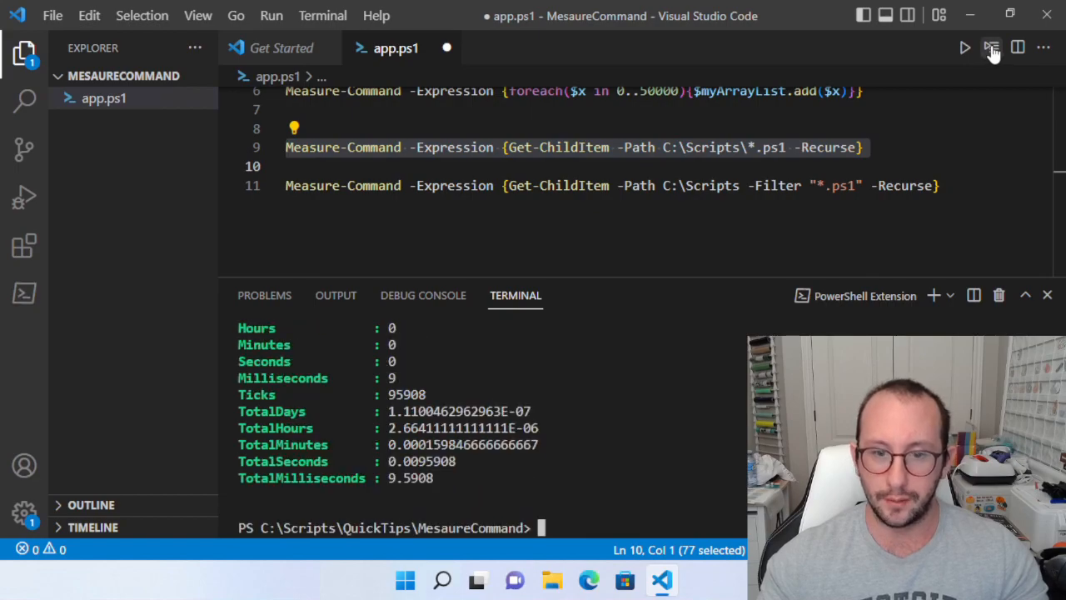
Run the line 11 -Filter timing repeatedly, ending at about 2.7 ms
{"action": "left_click", "coordinate": [252, 185]}
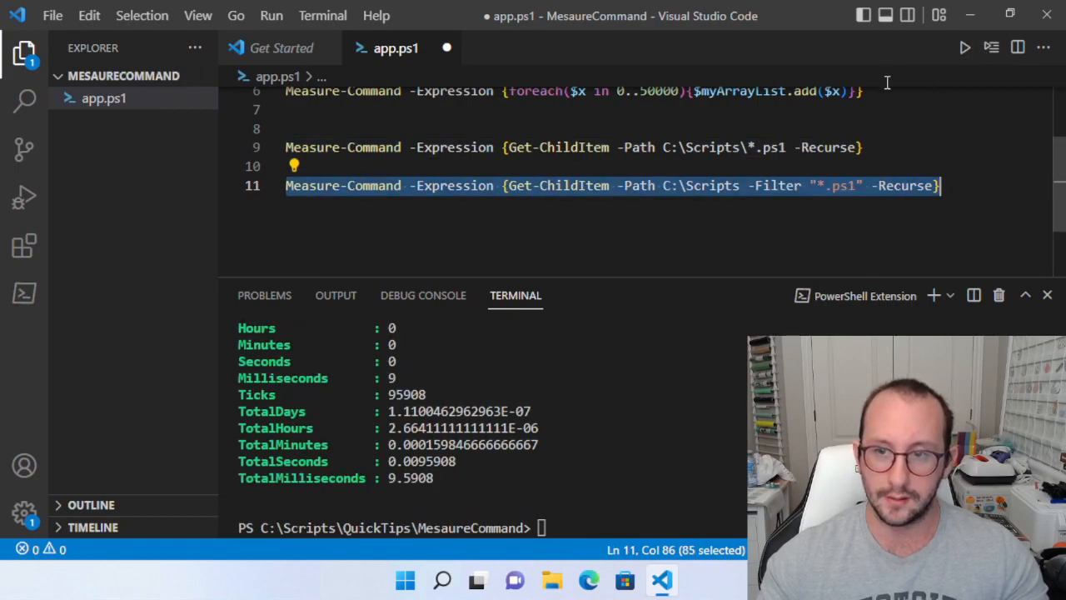
{"action": "left_click", "coordinate": [991, 48]}
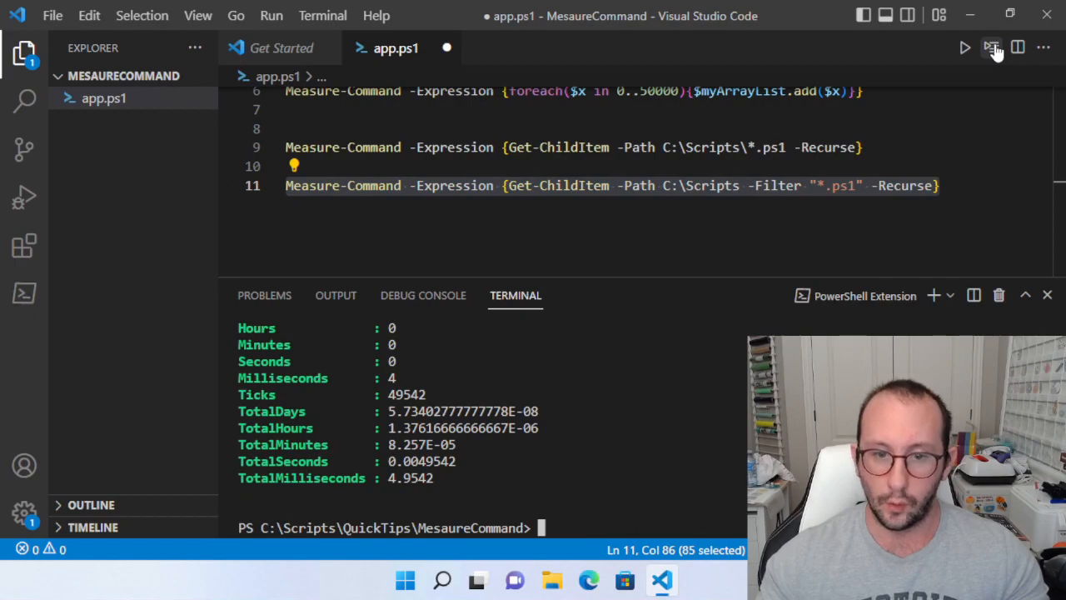
{"action": "left_click", "coordinate": [992, 47]}
{"action": "left_click", "coordinate": [991, 48]}
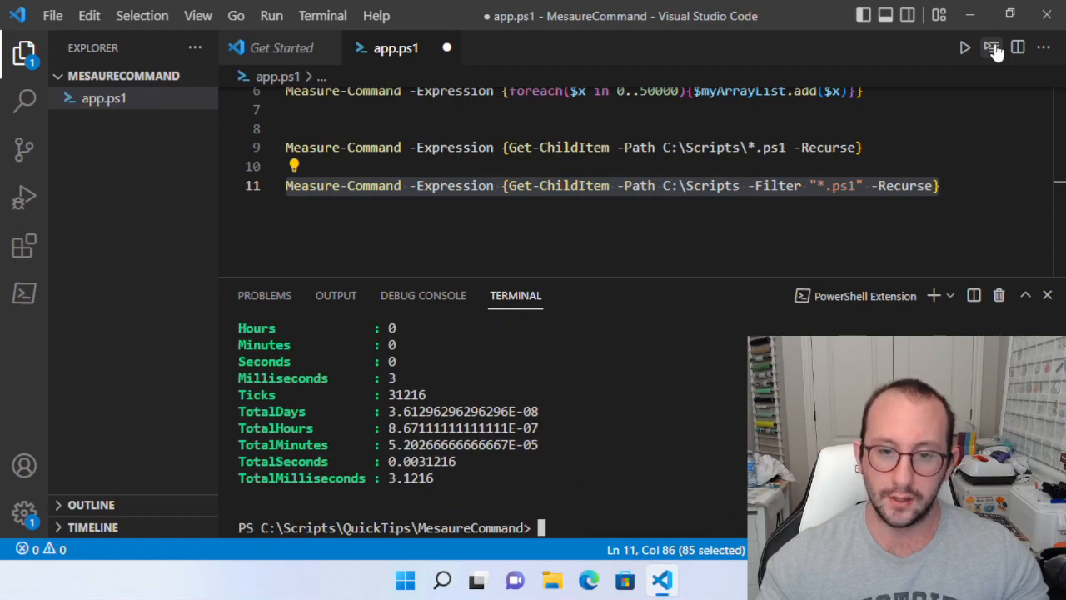
{"action": "left_click", "coordinate": [991, 48]}
{"action": "left_click", "coordinate": [991, 48]}
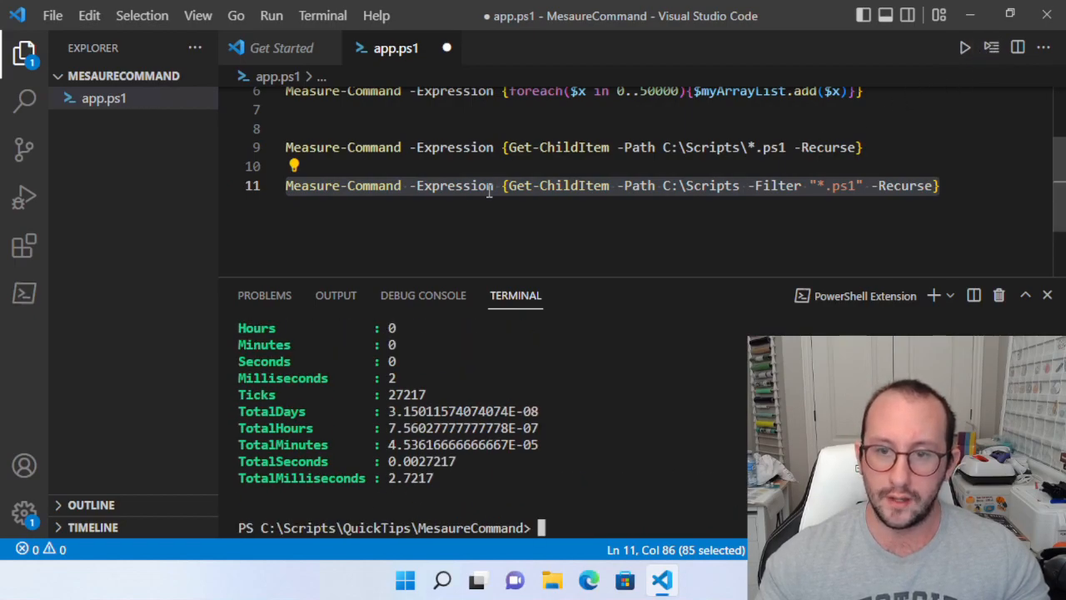
{"action": "left_click", "coordinate": [473, 147]}
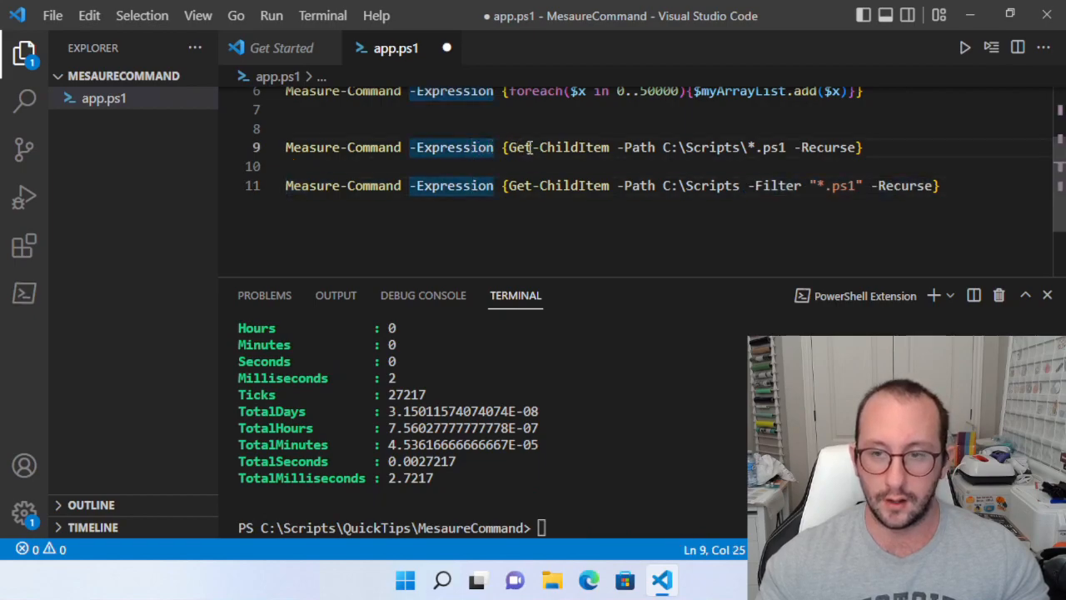
{"action": "left_click_drag", "start_coordinate": [1058, 149], "coordinate": [1051, 205]}
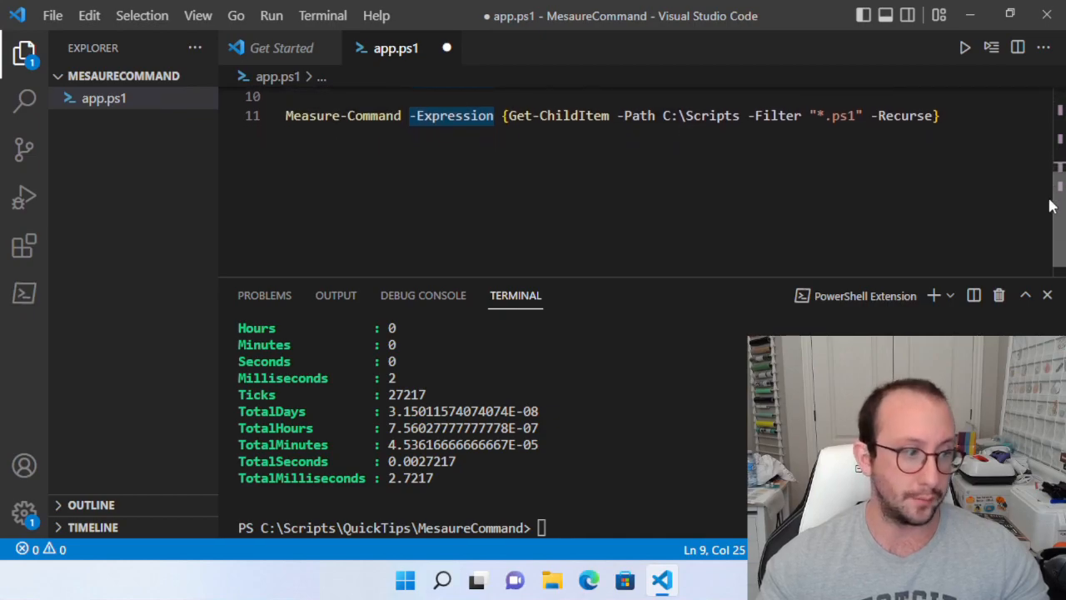
{"action": "left_click", "coordinate": [964, 114]}
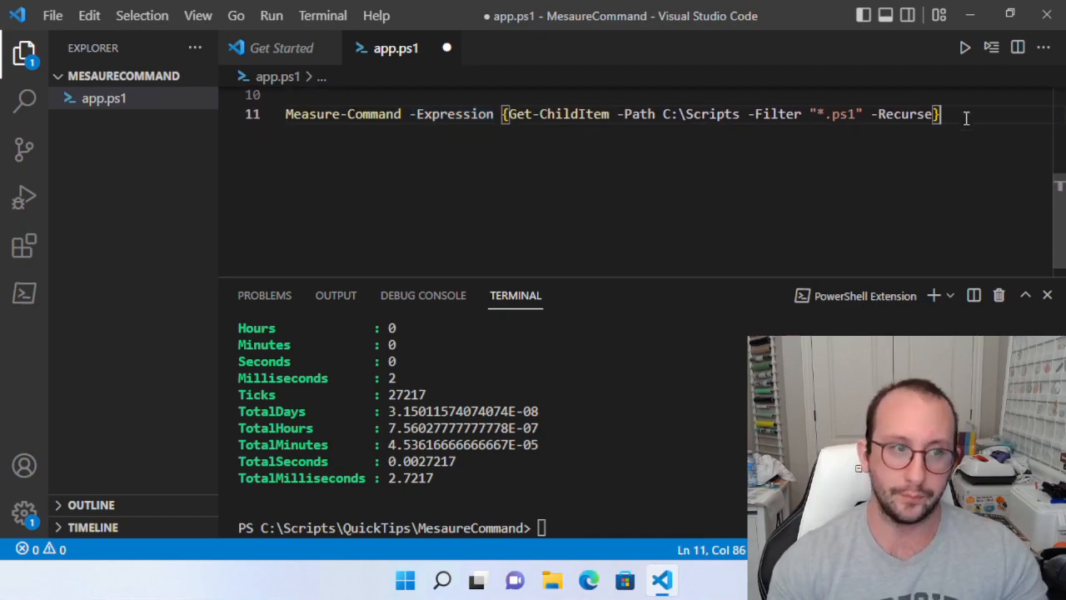
Add blank lines through line 14 below the -Filter timing command
{"action": "key", "text": "Return"}
{"action": "key", "text": "Return"}
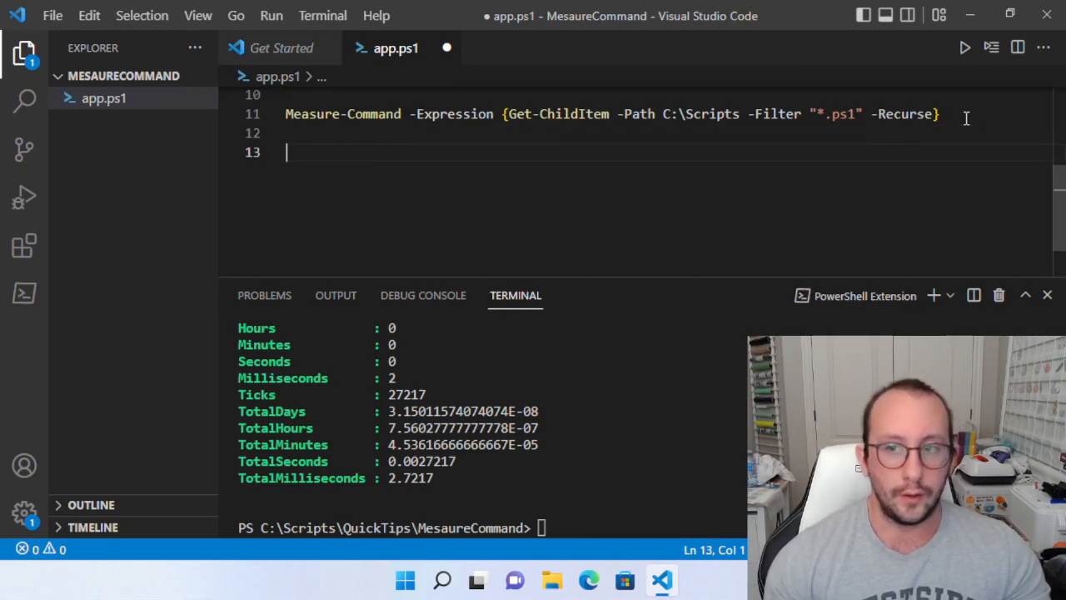
{"action": "key", "text": "Return"}
{"action": "key", "text": "BackSpace"}
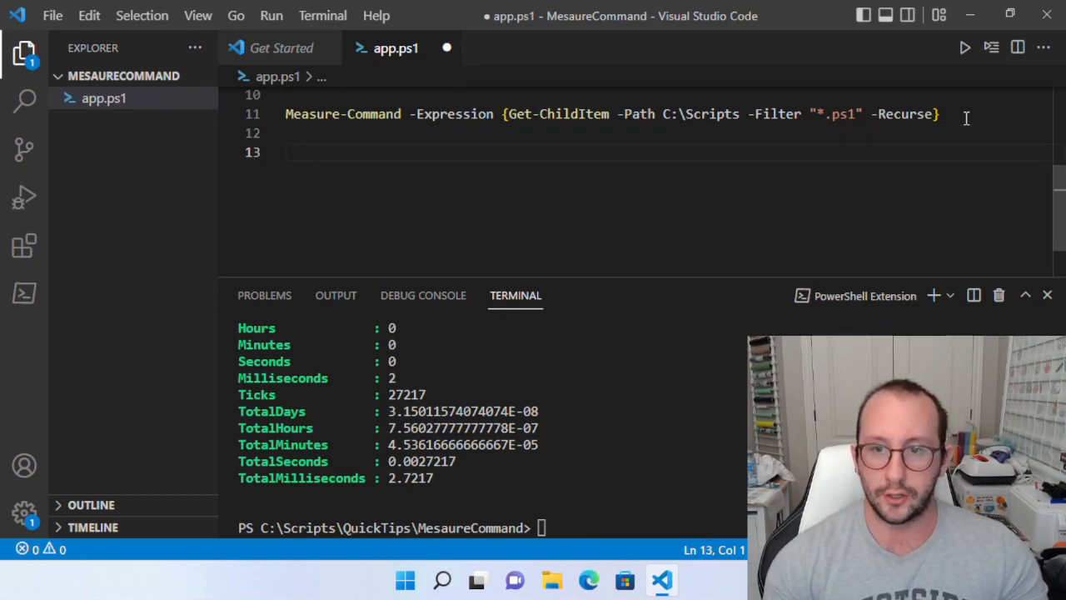
{"action": "key", "text": "Return"}
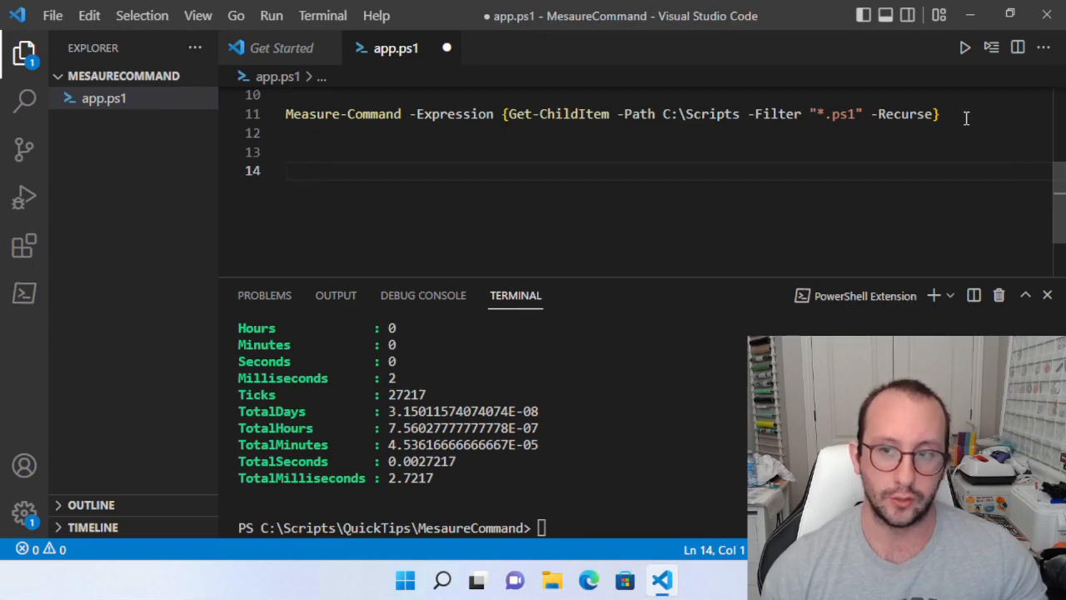
{"action": "scroll", "coordinate": [966, 118], "scroll_direction": "up", "scroll_amount": 3}
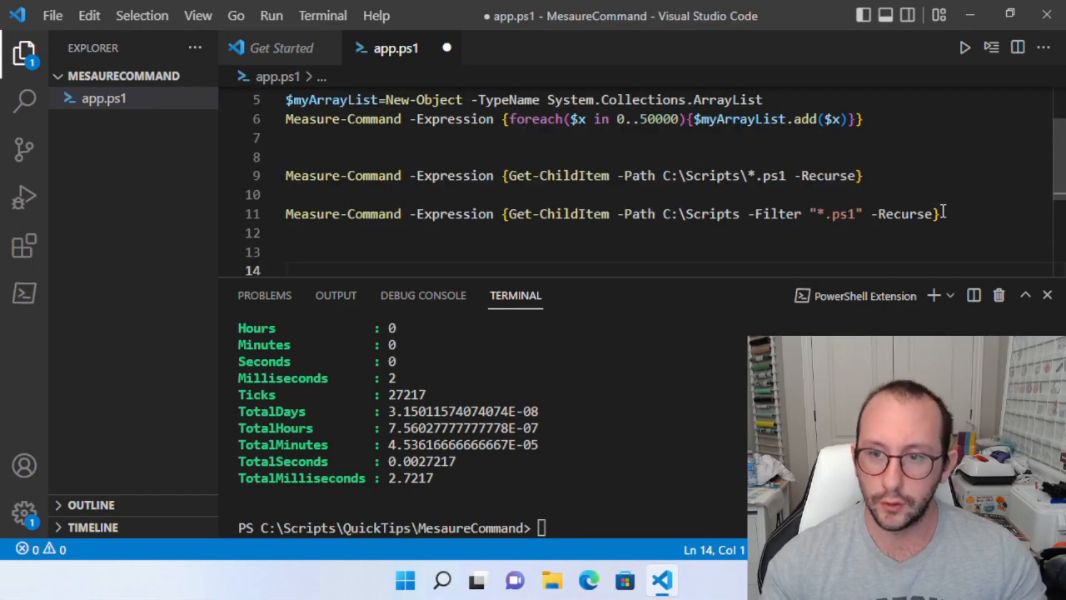
{"action": "scroll", "coordinate": [943, 213], "scroll_direction": "down", "scroll_amount": 1}
Copy the braced Get-ChildItem -Filter "*.ps1" -Recurse command onto a new line 12
{"action": "left_click", "coordinate": [936, 164]}
{"action": "left_click_drag", "start_coordinate": [933, 164], "coordinate": [510, 164]}
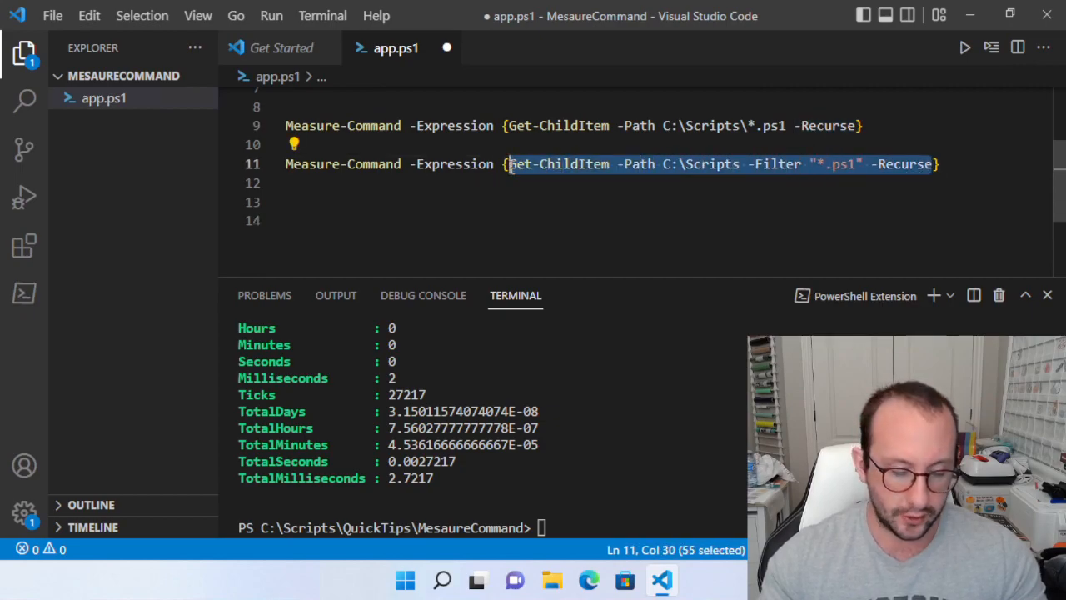
{"action": "left_click", "coordinate": [358, 146]}
{"action": "key", "text": "Return"}
{"action": "key", "text": "Return"}
{"action": "key", "text": "Return"}
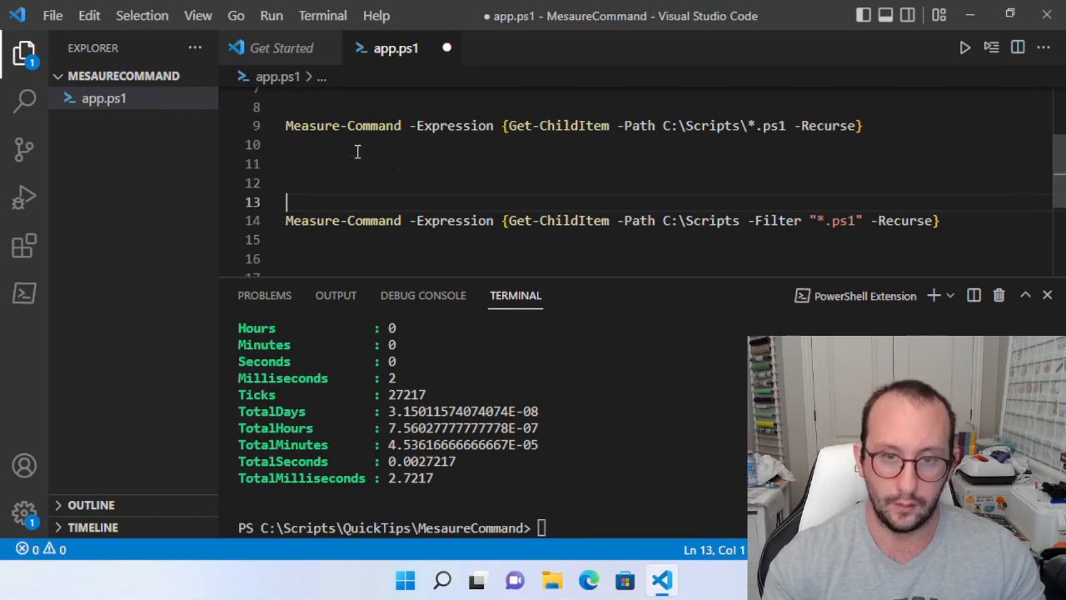
{"action": "key", "text": "Up"}
{"action": "type", "text": "Get-ChildItem -Path C:\\Scripts -Filter \"*.ps1\" -Recurse"}
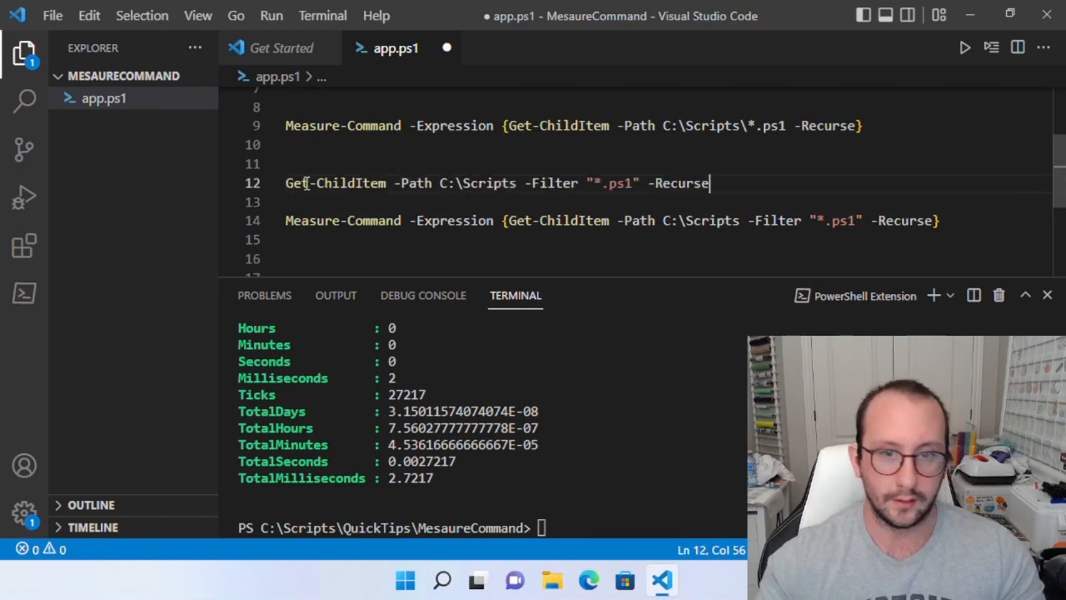
Run the standalone Get-ChildItem line to list the .ps1 files
{"action": "left_click_drag", "start_coordinate": [259, 183], "coordinate": [260, 201]}
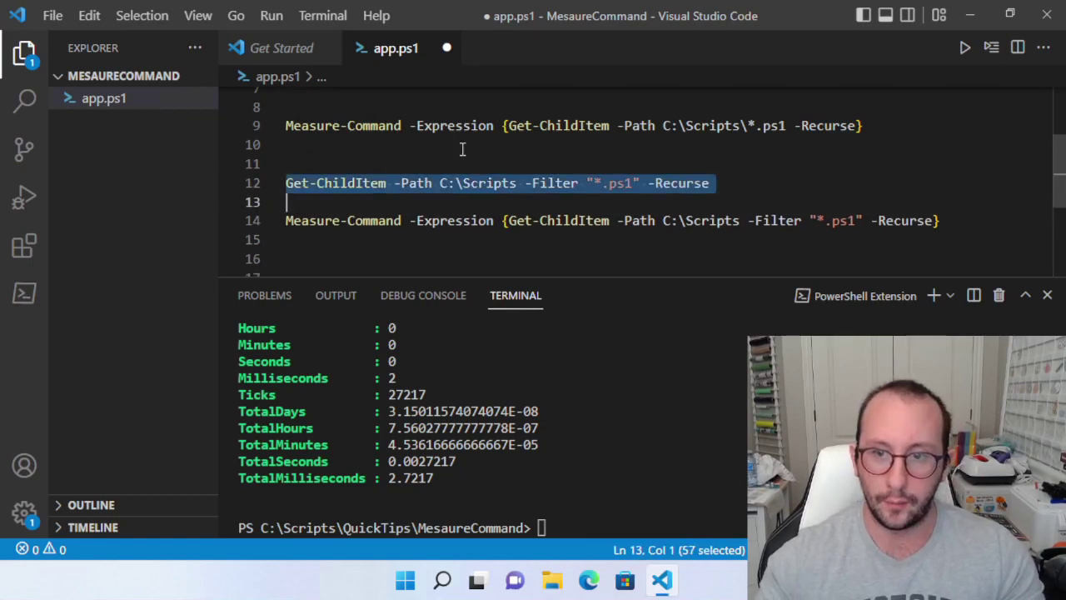
{"action": "left_click", "coordinate": [991, 47]}
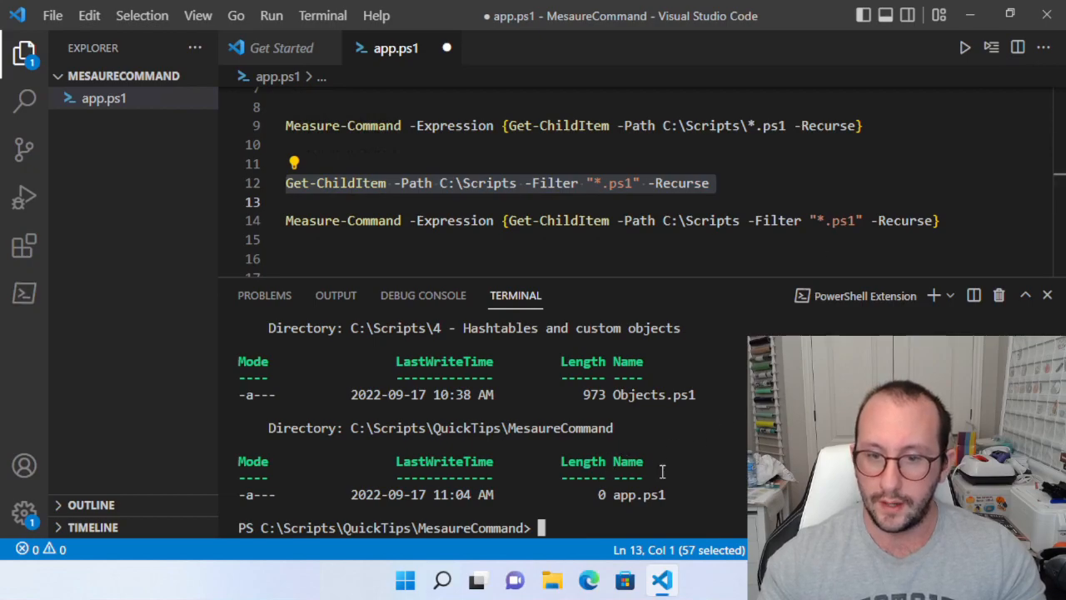
{"action": "scroll", "coordinate": [658, 454], "scroll_direction": "up", "scroll_amount": 5}
{"action": "scroll", "coordinate": [658, 454], "scroll_direction": "down", "scroll_amount": 5}
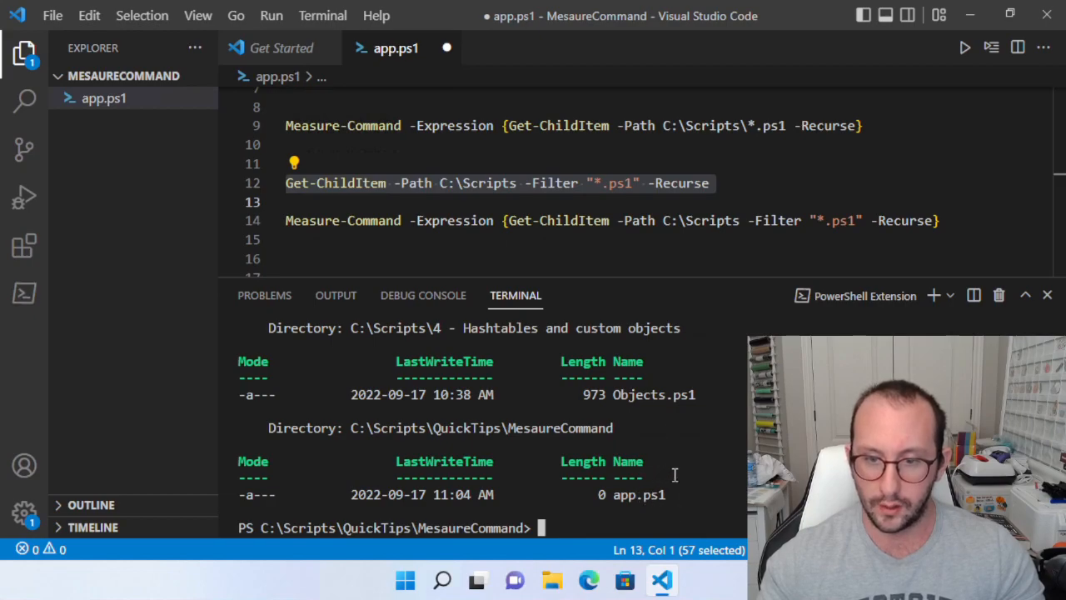
{"action": "scroll", "coordinate": [677, 474], "scroll_direction": "up", "scroll_amount": 3}
{"action": "scroll", "coordinate": [676, 473], "scroll_direction": "up", "scroll_amount": 2}
{"action": "scroll", "coordinate": [663, 454], "scroll_direction": "down", "scroll_amount": 2}
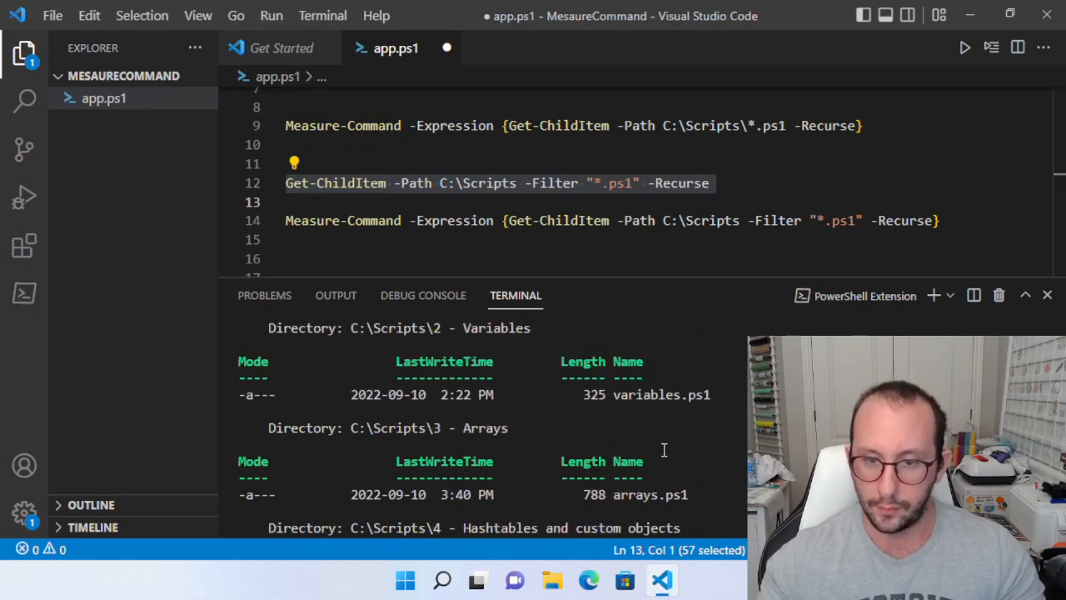
{"action": "scroll", "coordinate": [664, 450], "scroll_direction": "down", "scroll_amount": 3}
{"action": "scroll", "coordinate": [671, 433], "scroll_direction": "down", "scroll_amount": 2}
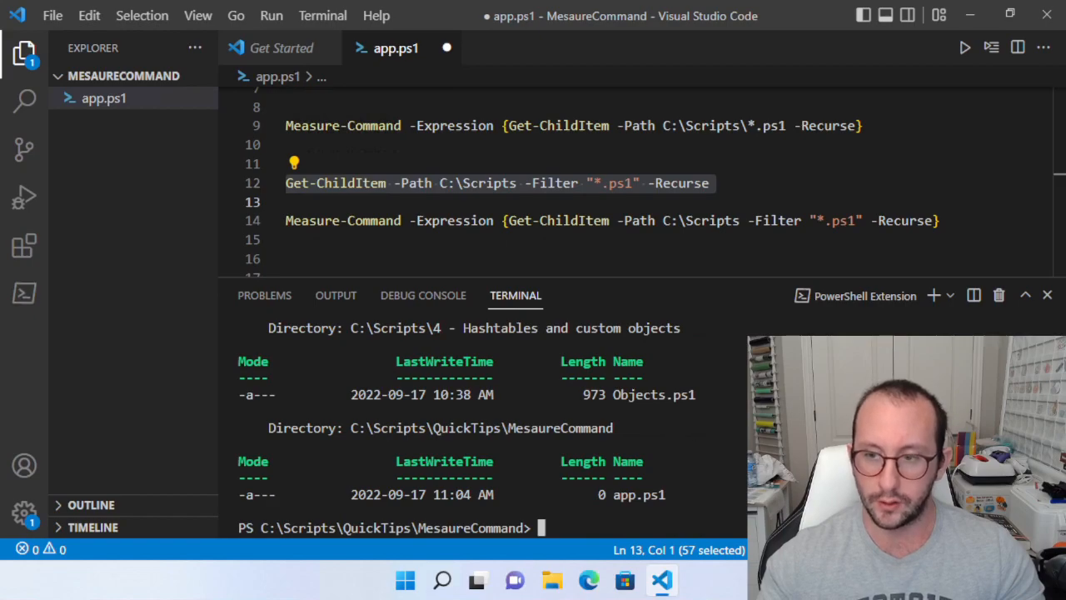
{"action": "scroll", "coordinate": [729, 454], "scroll_direction": "up", "scroll_amount": 2}
{"action": "scroll", "coordinate": [729, 453], "scroll_direction": "down", "scroll_amount": 2}
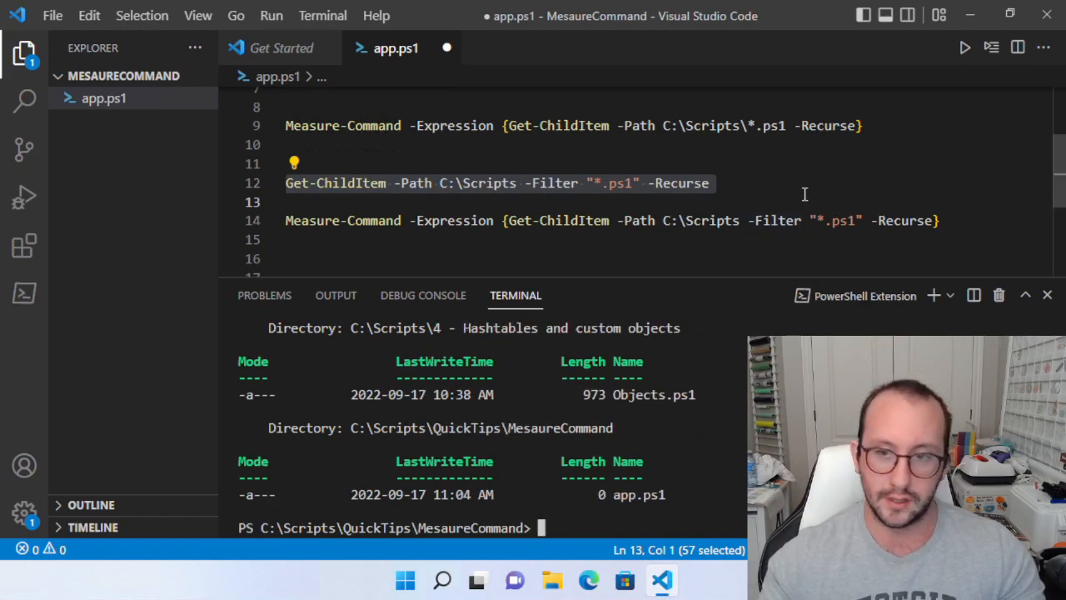
Rerun the -Filter timing line 14, confirming about 2.6 ms, and move to its end
{"action": "left_click", "coordinate": [758, 223]}
{"action": "double_click", "coordinate": [773, 220]}
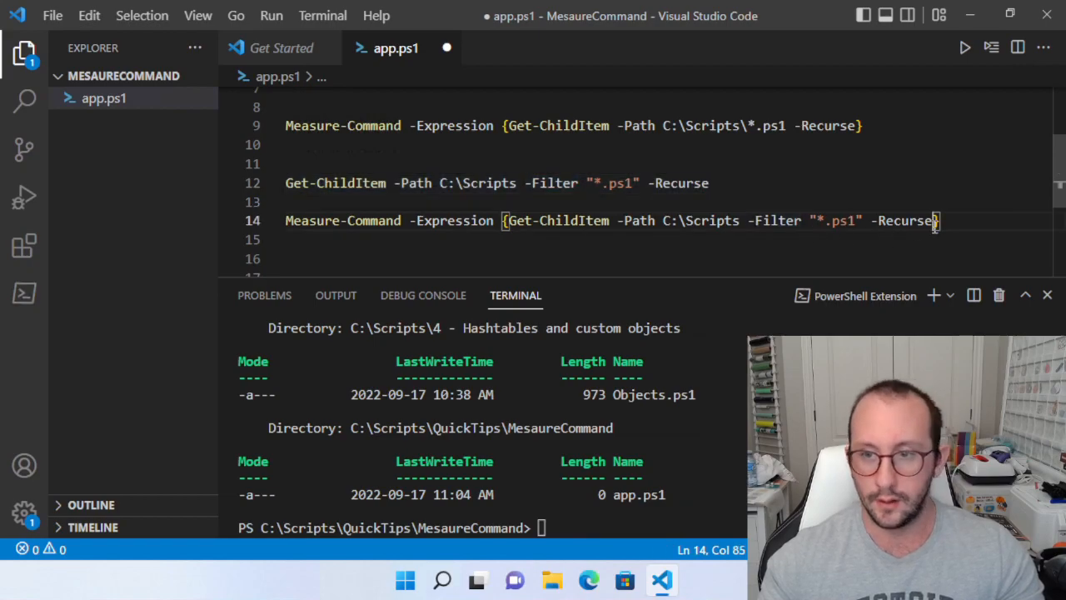
{"action": "double_click", "coordinate": [900, 221]}
{"action": "left_click", "coordinate": [253, 220]}
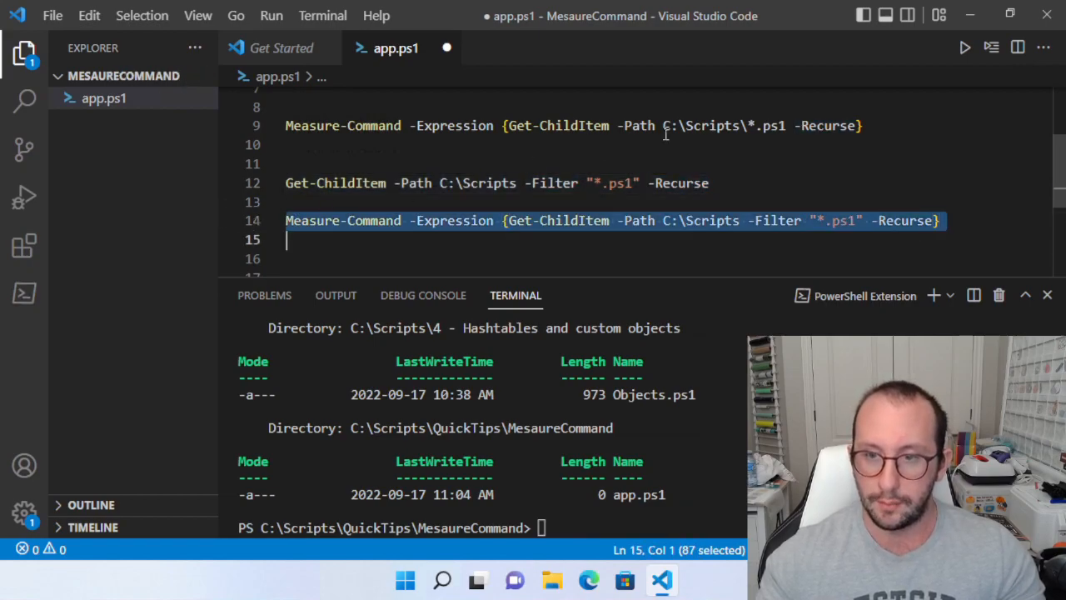
{"action": "left_click", "coordinate": [991, 48]}
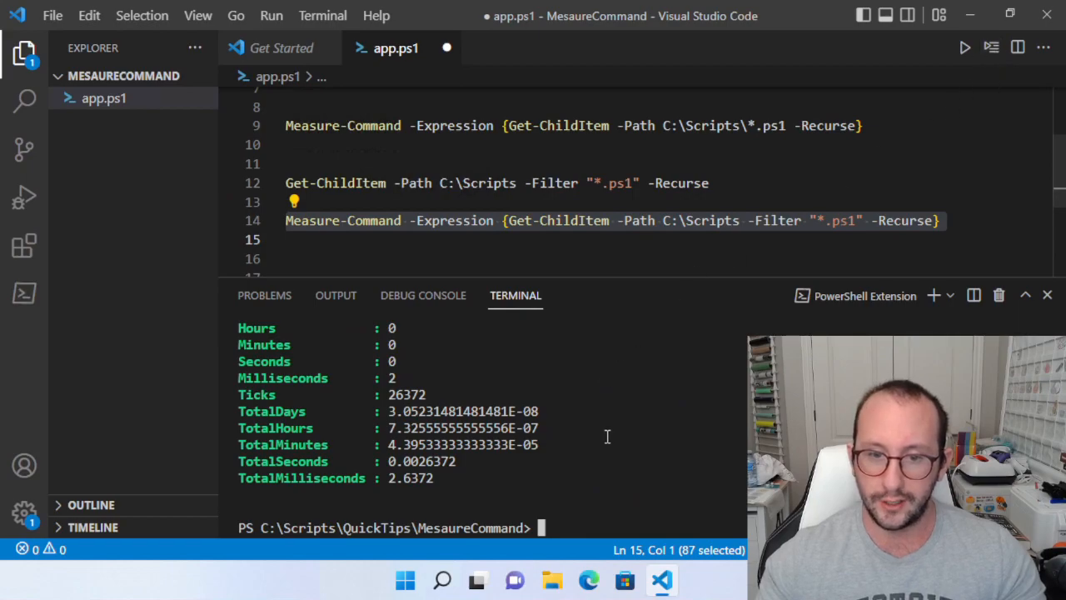
{"action": "scroll", "coordinate": [612, 443], "scroll_direction": "up", "scroll_amount": 3}
{"action": "scroll", "coordinate": [612, 443], "scroll_direction": "down", "scroll_amount": 5}
{"action": "scroll", "coordinate": [612, 443], "scroll_direction": "up", "scroll_amount": 2}
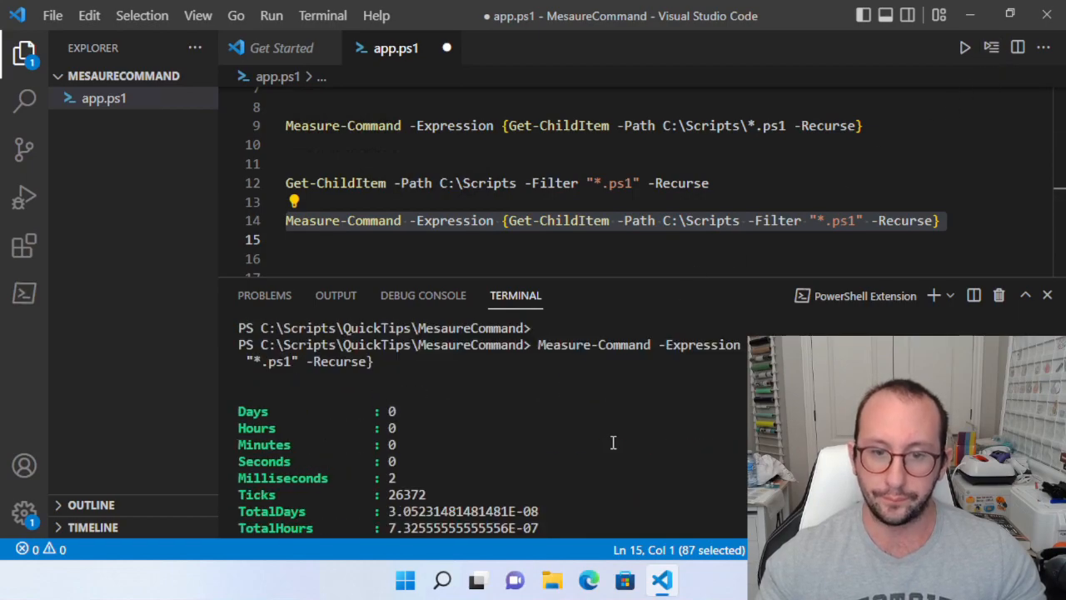
{"action": "scroll", "coordinate": [617, 445], "scroll_direction": "down", "scroll_amount": 3}
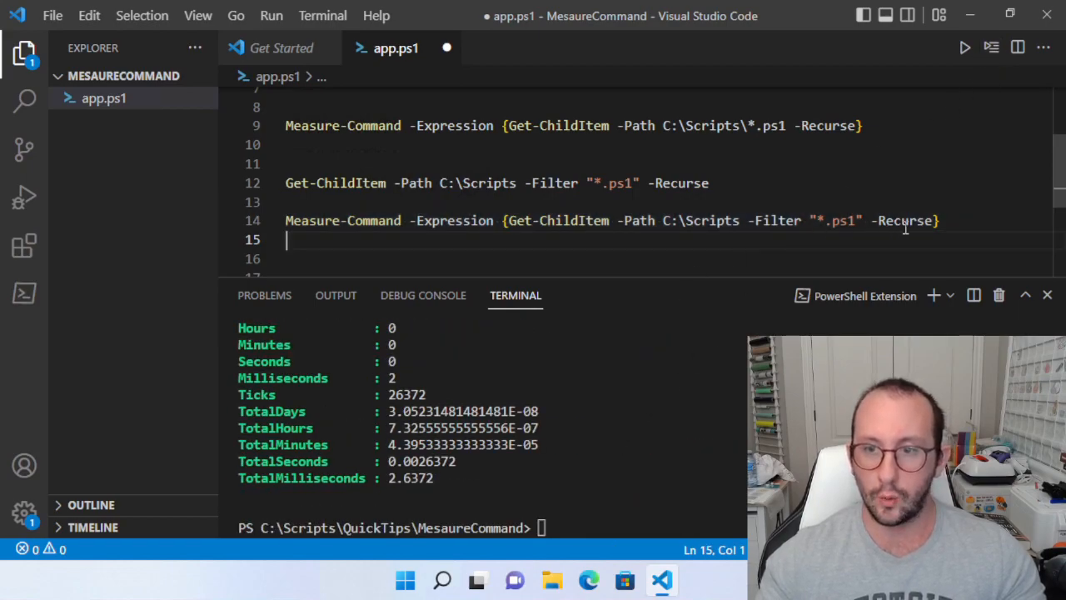
{"action": "left_click", "coordinate": [937, 221]}
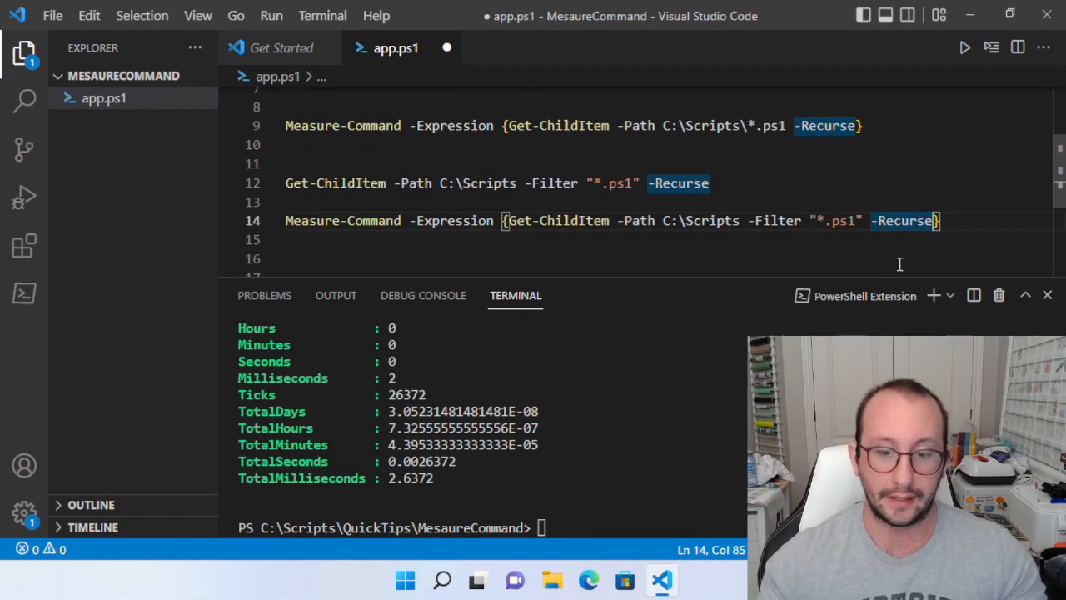
{"action": "type", "text": "|"}
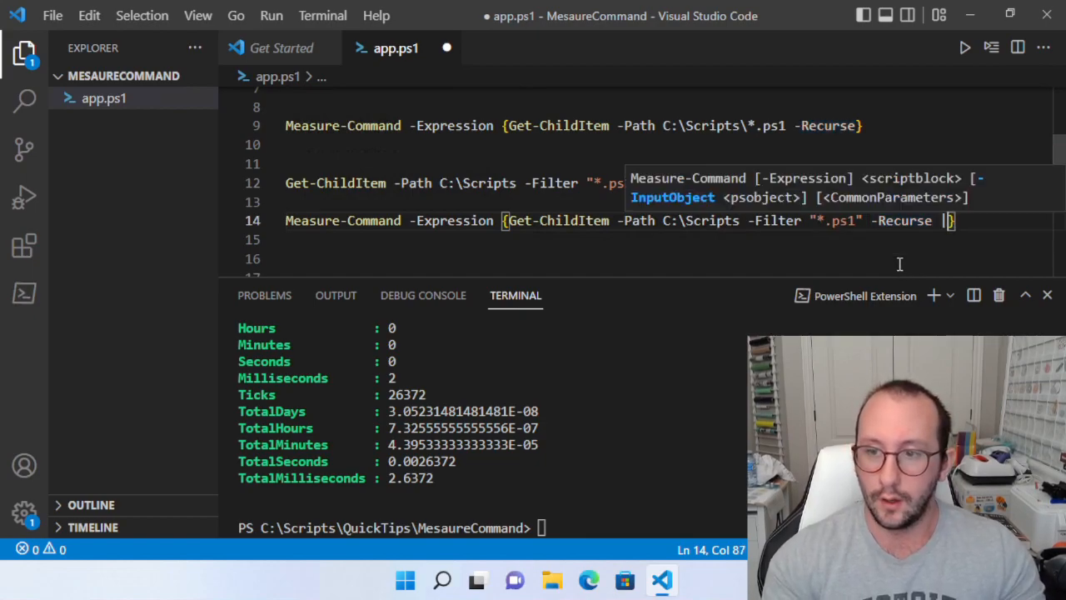
{"action": "type", "text": " out"}
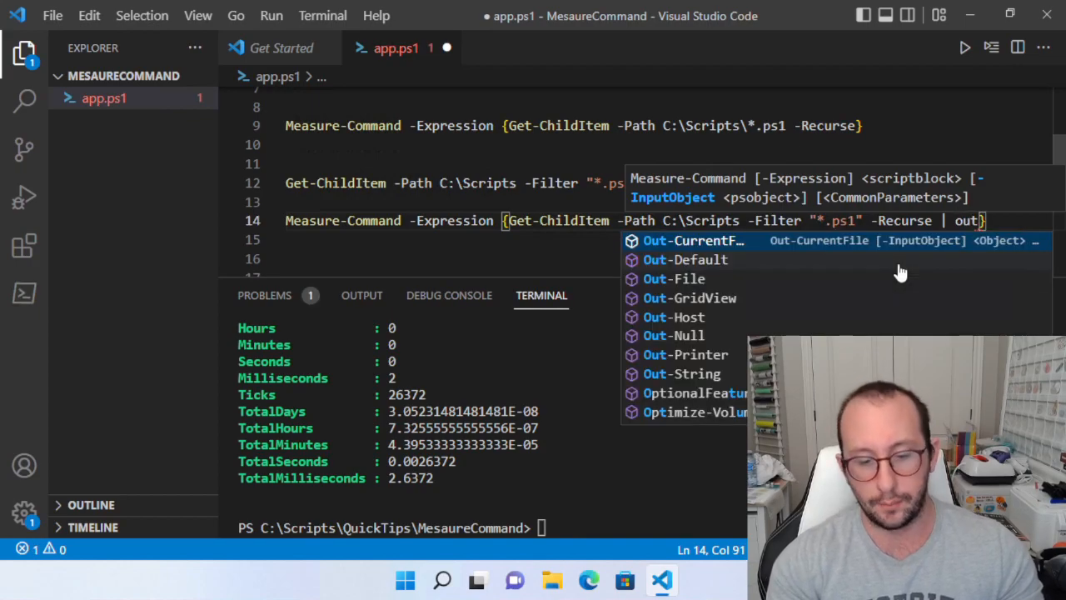
{"action": "type", "text": "-de"}
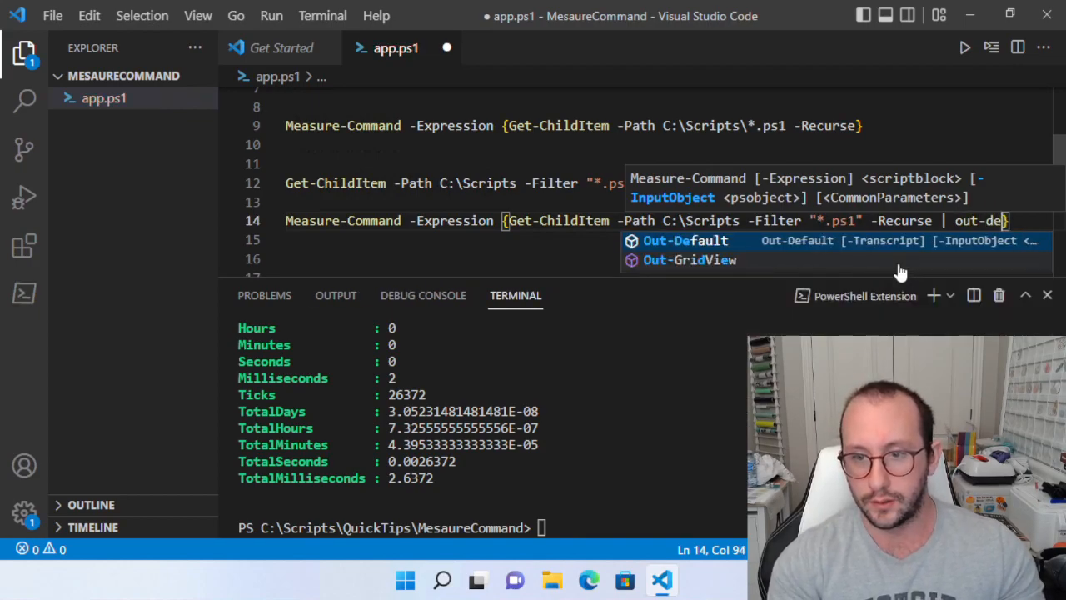
Append ' | Out-Default' to the -Filter timing on line 14 and run it, measuring about 109 ms
{"action": "key", "text": "Tab"}
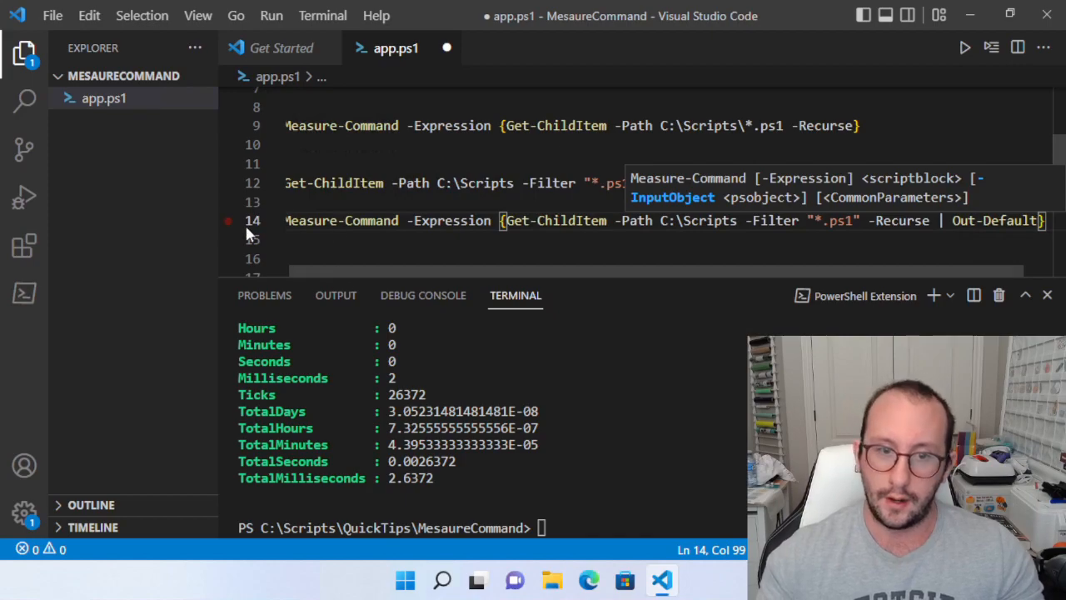
{"action": "left_click", "coordinate": [253, 221]}
{"action": "left_click", "coordinate": [992, 48]}
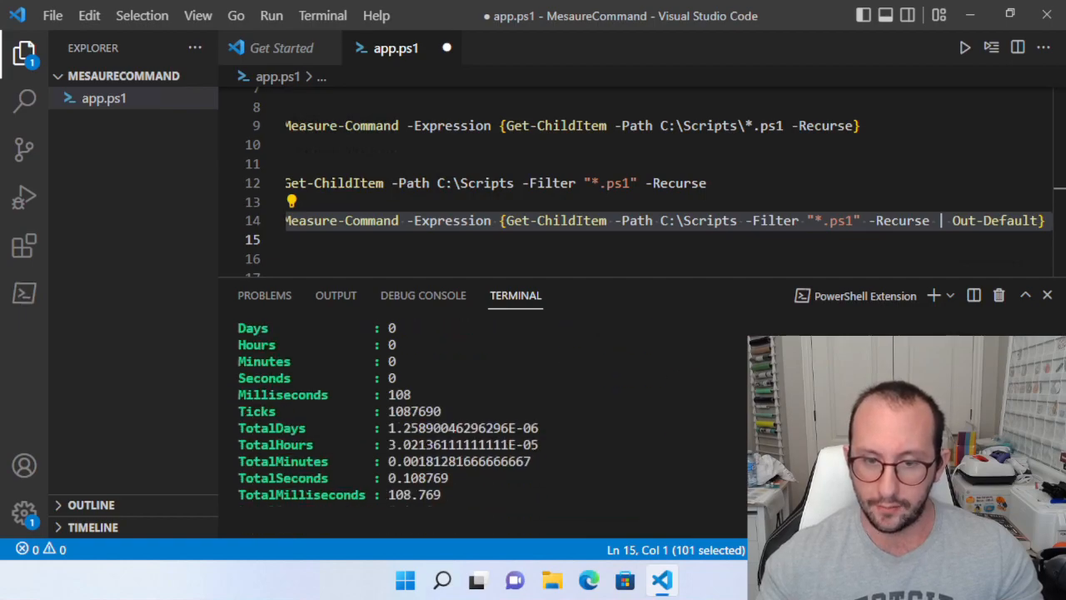
{"action": "scroll", "coordinate": [483, 417], "scroll_direction": "up", "scroll_amount": 5}
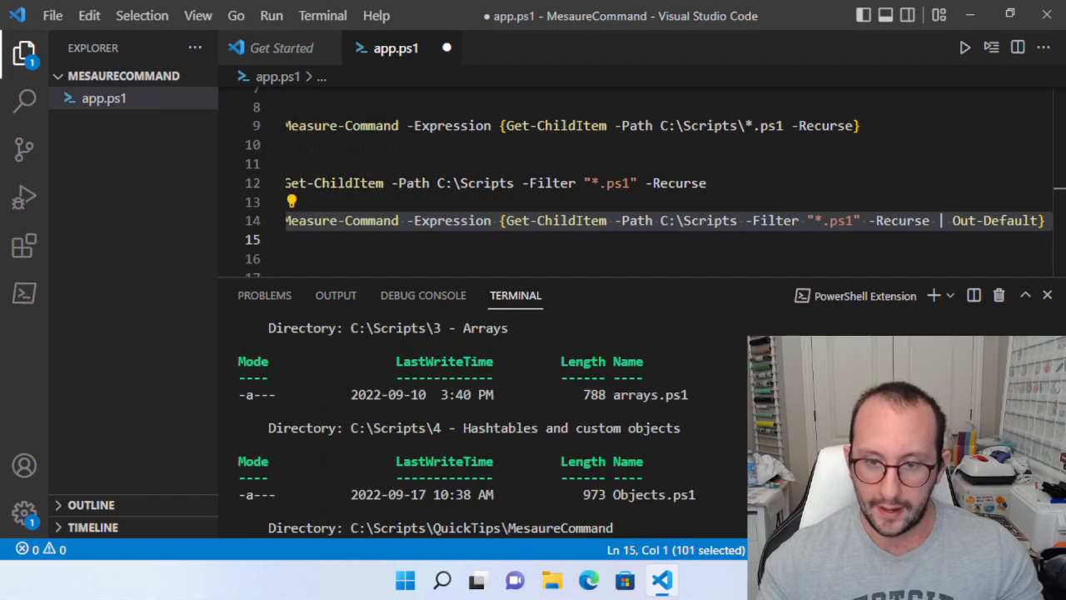
{"action": "scroll", "coordinate": [483, 417], "scroll_direction": "up", "scroll_amount": 3}
{"action": "scroll", "coordinate": [483, 416], "scroll_direction": "up", "scroll_amount": 3}
{"action": "scroll", "coordinate": [483, 416], "scroll_direction": "down", "scroll_amount": 2}
{"action": "scroll", "coordinate": [483, 417], "scroll_direction": "down", "scroll_amount": 2}
{"action": "scroll", "coordinate": [483, 416], "scroll_direction": "down", "scroll_amount": 3}
{"action": "scroll", "coordinate": [483, 416], "scroll_direction": "down", "scroll_amount": 3}
{"action": "scroll", "coordinate": [483, 416], "scroll_direction": "down", "scroll_amount": 3}
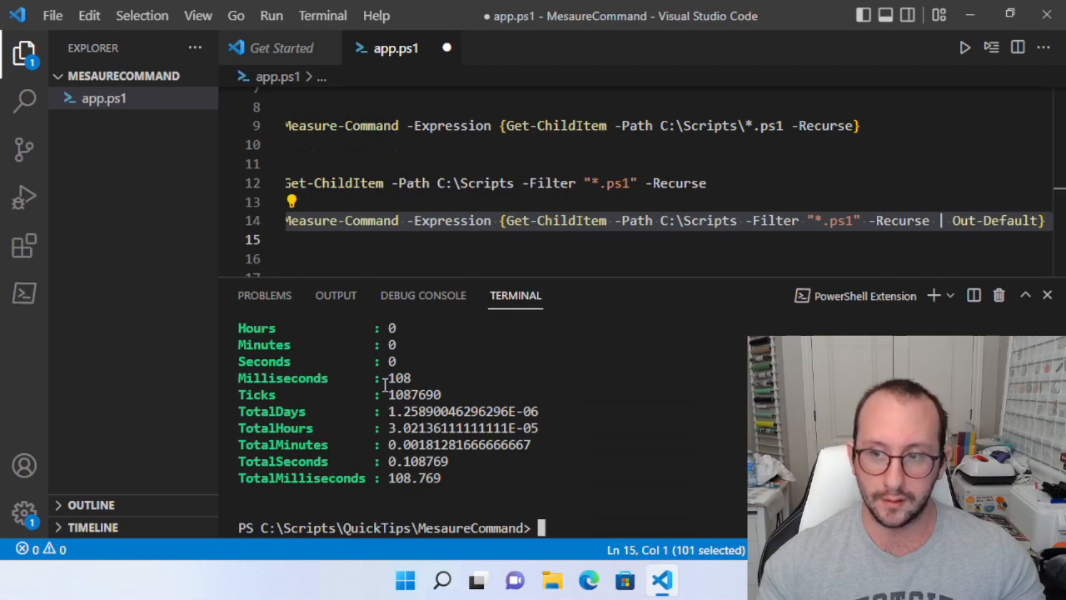
Select the '| Out-Default' text on line 14 for copying
{"action": "left_click", "coordinate": [939, 220]}
{"action": "left_click_drag", "start_coordinate": [939, 220], "coordinate": [1037, 222]}
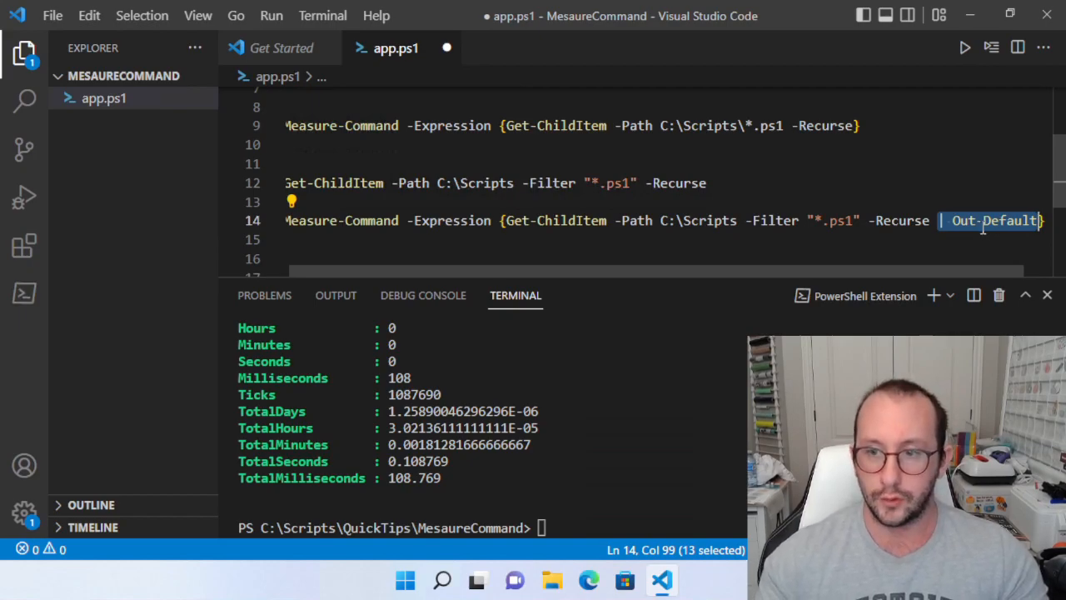
Paste '| Out-Default' into the -Path timing on line 9 and run it, about 26 ms
{"action": "left_click", "coordinate": [936, 221]}
{"action": "left_click_drag", "start_coordinate": [936, 221], "coordinate": [1033, 222]}
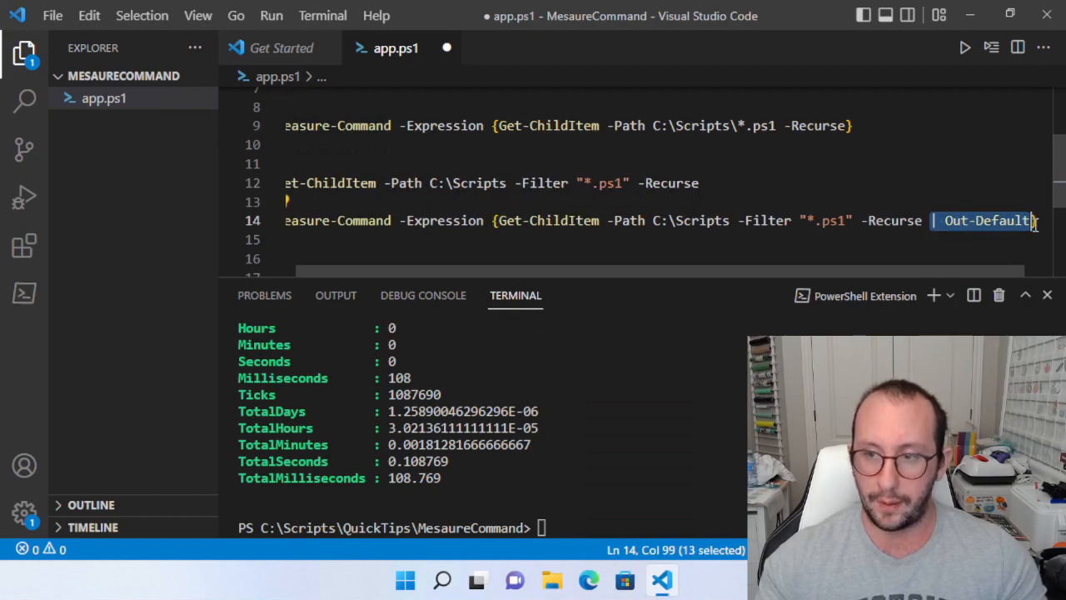
{"action": "left_click", "coordinate": [849, 125]}
{"action": "type", "text": "| Out-Default"}
{"action": "left_click", "coordinate": [251, 126]}
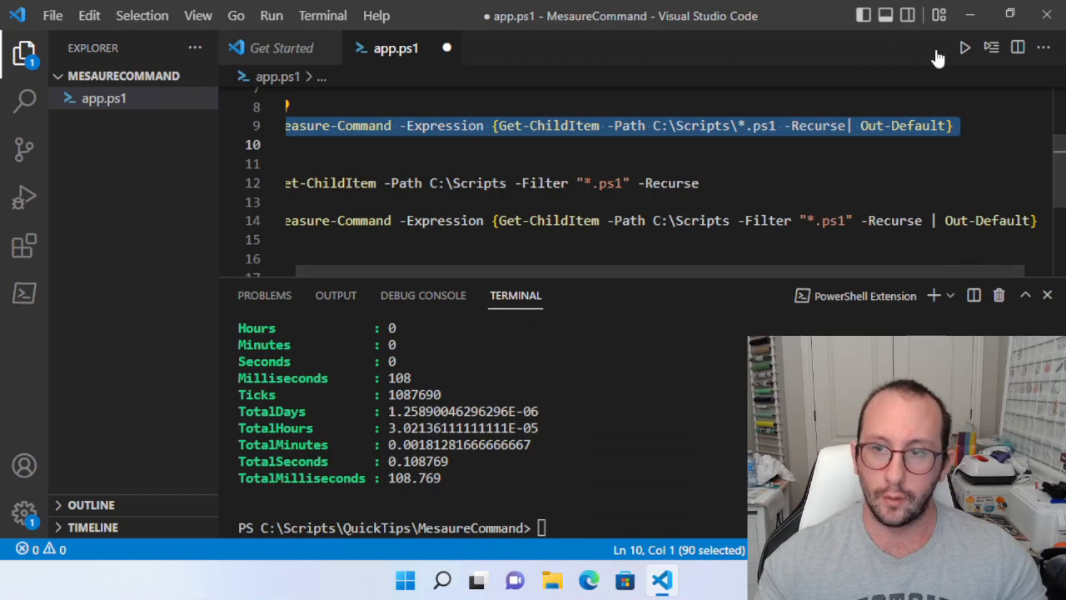
{"action": "left_click", "coordinate": [991, 47]}
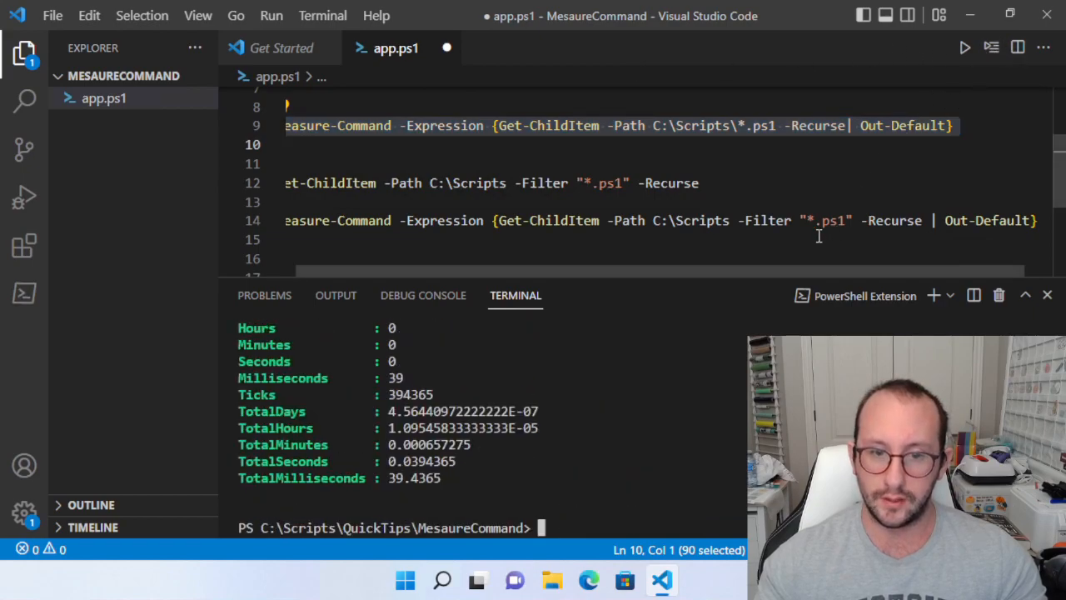
Rerun the line 14 -Filter timing repeatedly to compare results
{"action": "left_click_drag", "start_coordinate": [256, 221], "coordinate": [255, 240]}
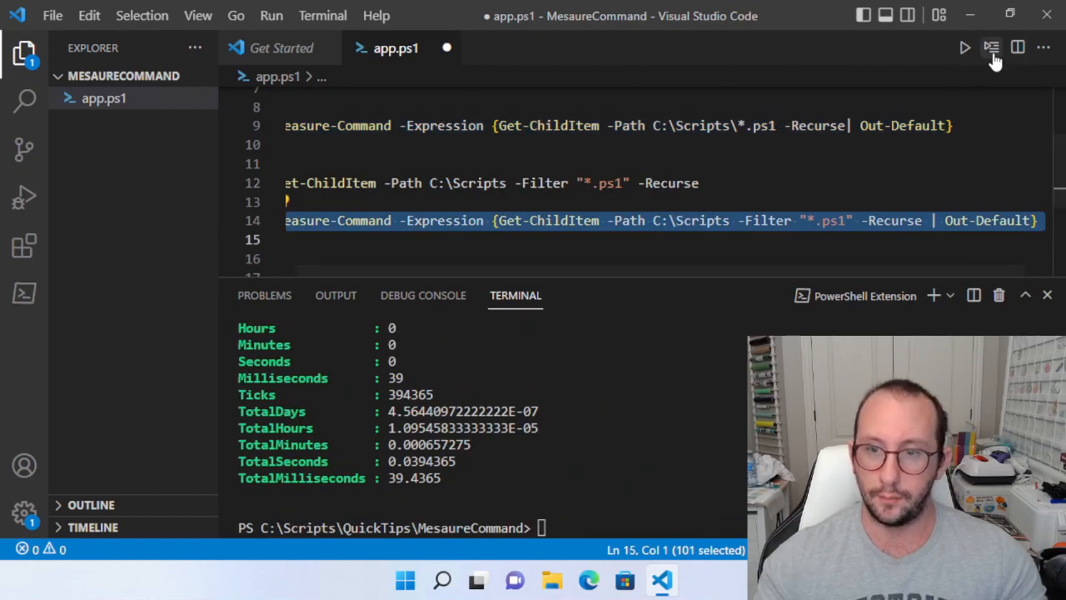
{"action": "left_click", "coordinate": [991, 47]}
{"action": "left_click", "coordinate": [991, 47]}
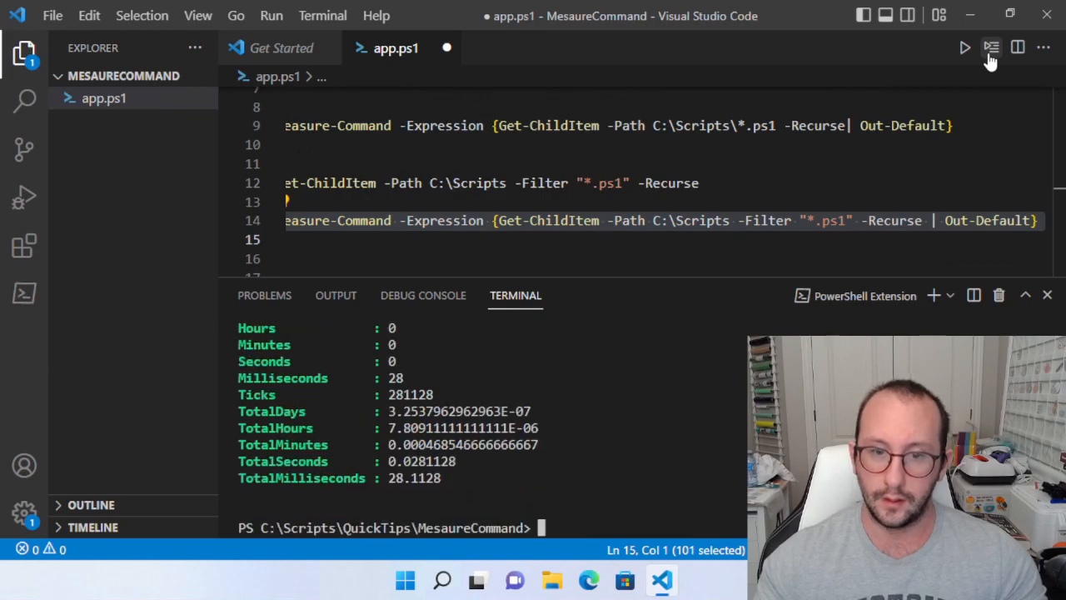
{"action": "left_click", "coordinate": [991, 47]}
{"action": "left_click", "coordinate": [992, 48]}
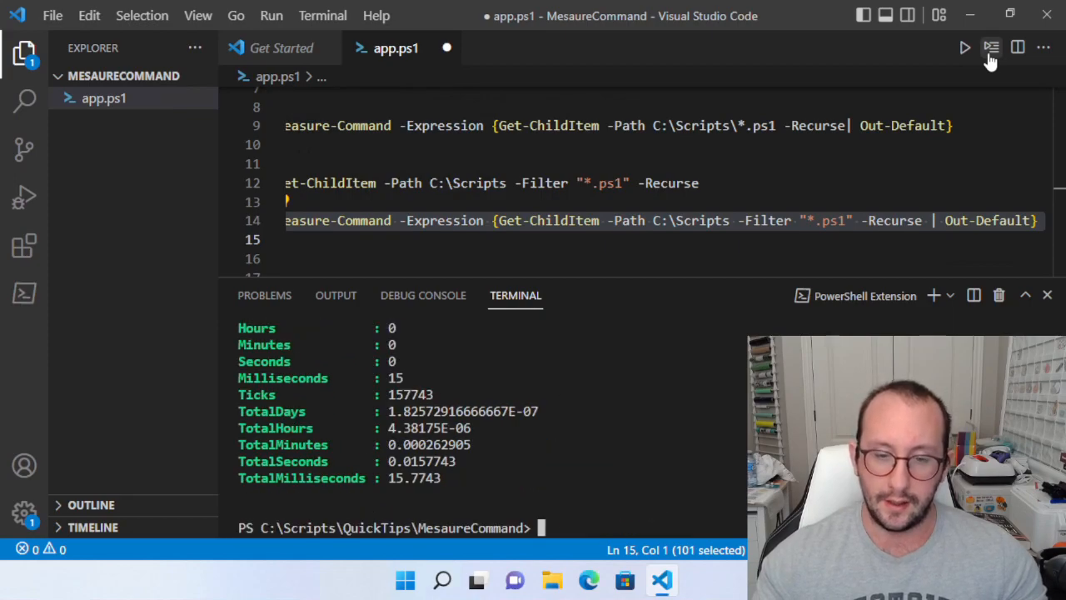
{"action": "left_click", "coordinate": [991, 47]}
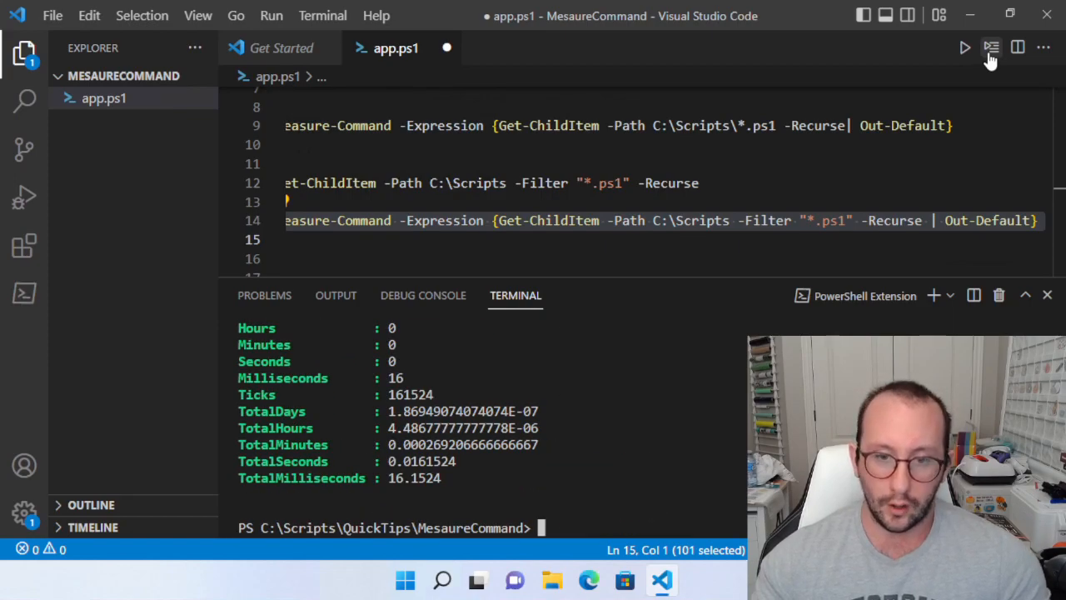
{"action": "left_click", "coordinate": [991, 47]}
{"action": "left_click", "coordinate": [991, 48]}
{"action": "left_click", "coordinate": [992, 48]}
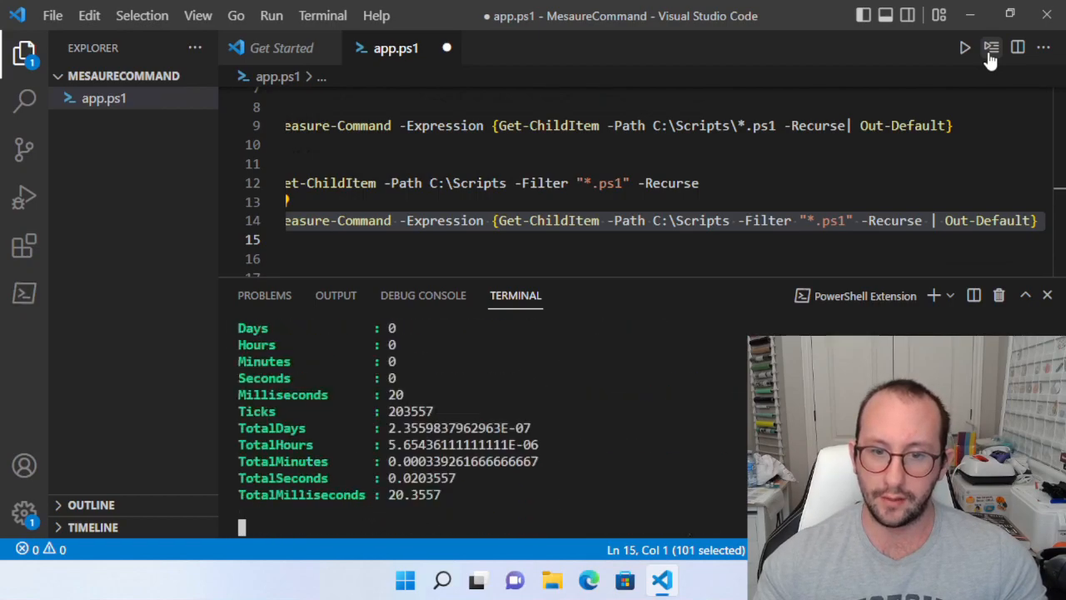
{"action": "left_click", "coordinate": [991, 48]}
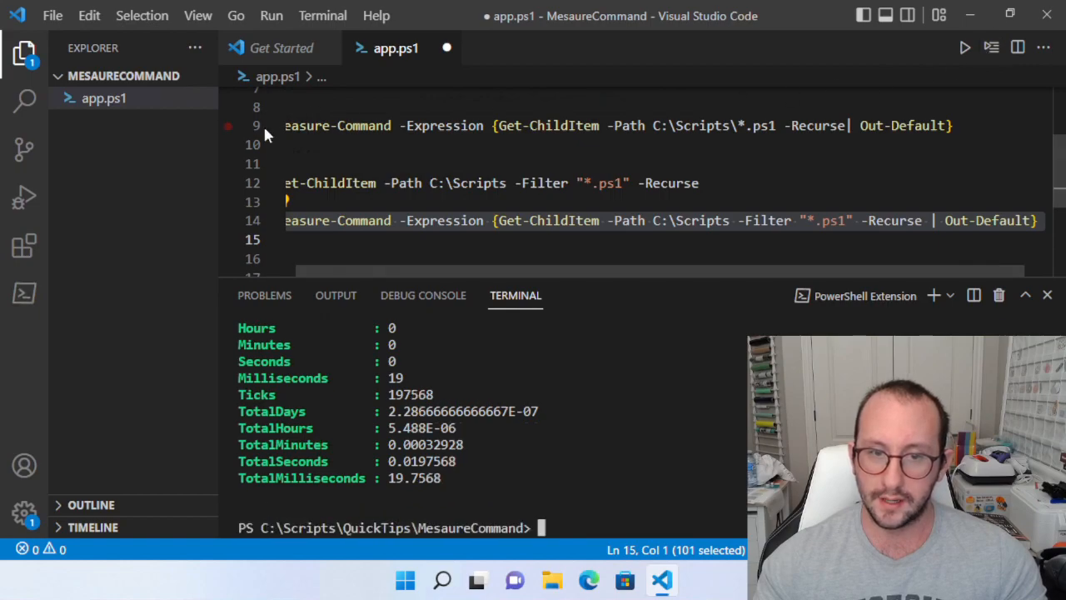
Rerun the line 9 -Path timing repeatedly, then move to empty line 16
{"action": "left_click", "coordinate": [256, 125]}
{"action": "left_click", "coordinate": [991, 47]}
{"action": "left_click", "coordinate": [991, 47]}
{"action": "left_click", "coordinate": [991, 48]}
{"action": "left_click", "coordinate": [991, 48]}
{"action": "left_click", "coordinate": [992, 47]}
{"action": "left_click", "coordinate": [779, 164]}
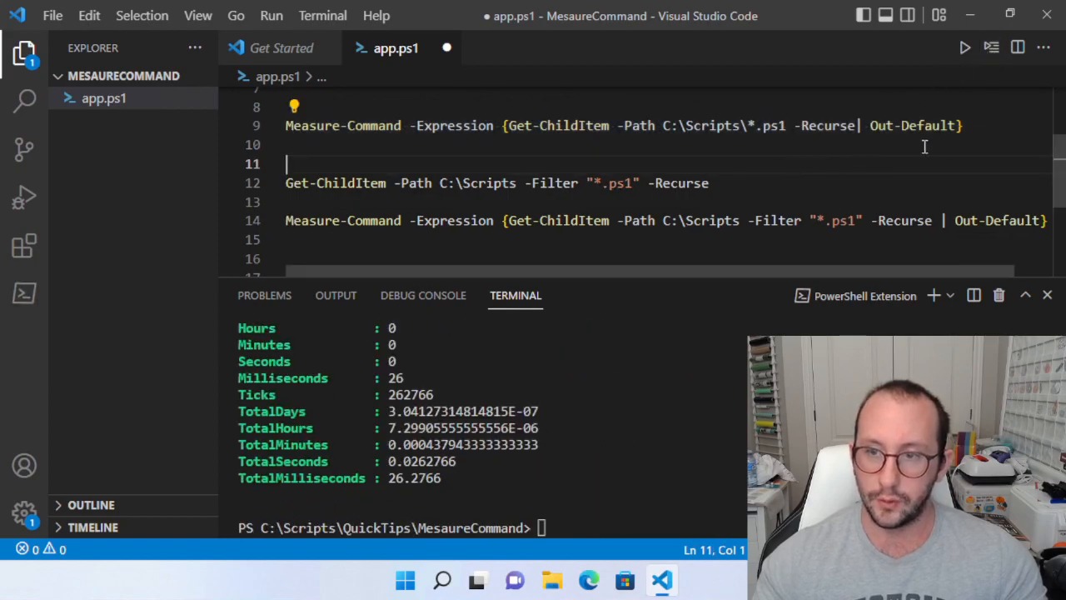
{"action": "left_click_drag", "start_coordinate": [758, 265], "coordinate": [737, 265]}
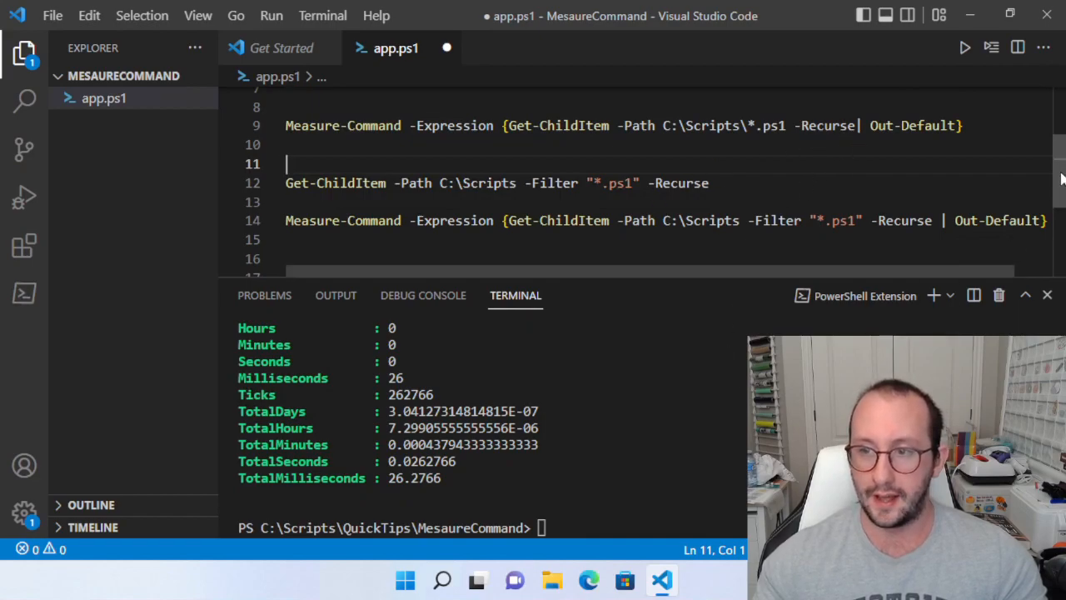
{"action": "left_click_drag", "start_coordinate": [1062, 177], "coordinate": [1062, 204]}
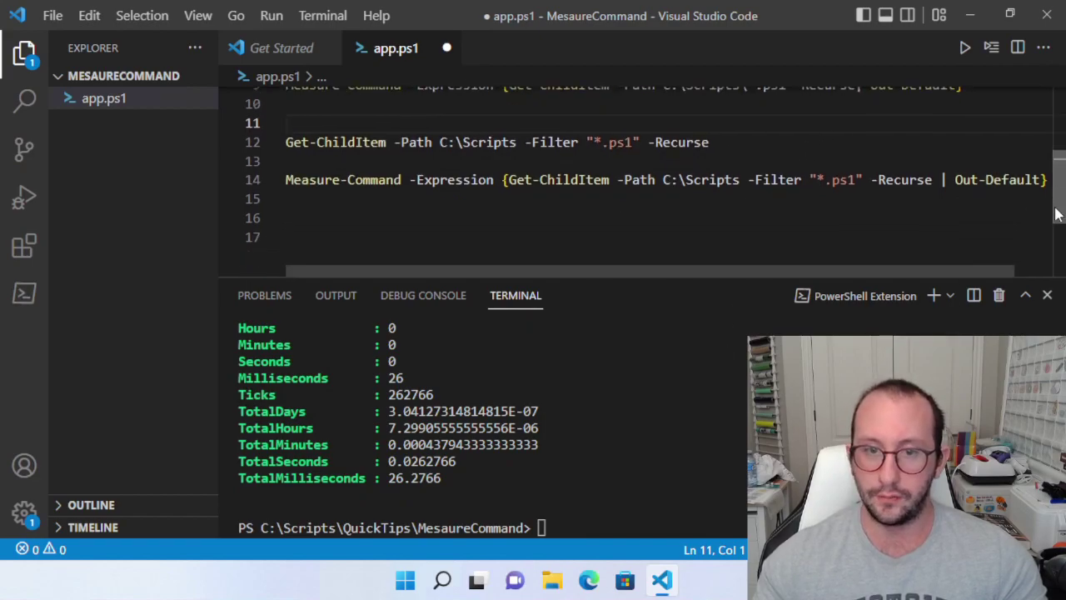
{"action": "left_click", "coordinate": [349, 156]}
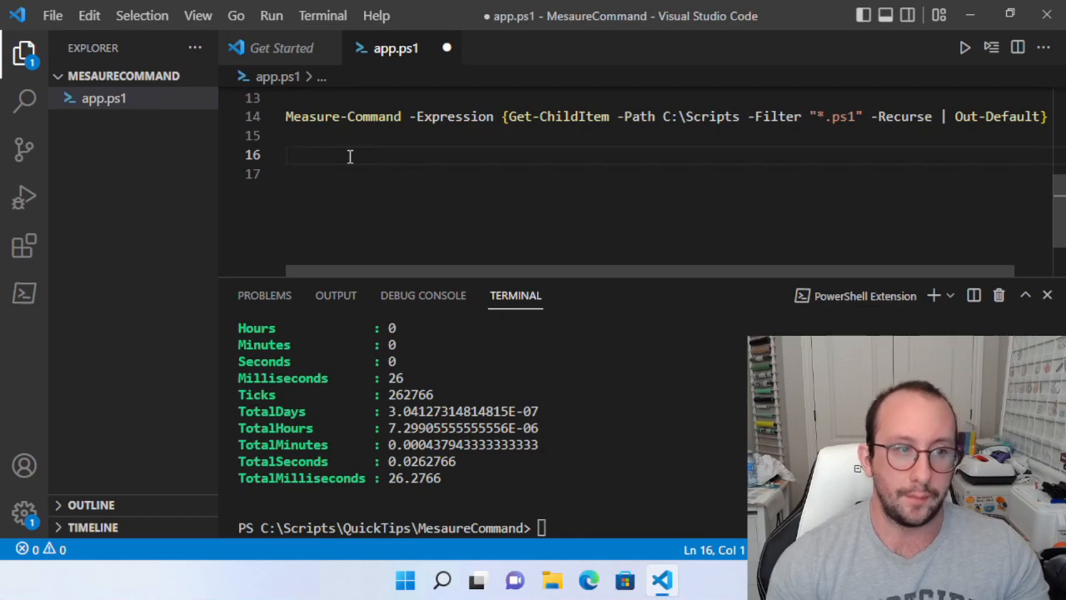
Start a Measure-Command -InputObject line with $value=10 set above it
{"action": "key", "text": "Return"}
{"action": "key", "text": "Up"}
{"action": "type", "text": "Mesaure"}
{"action": "key", "text": "Tab"}
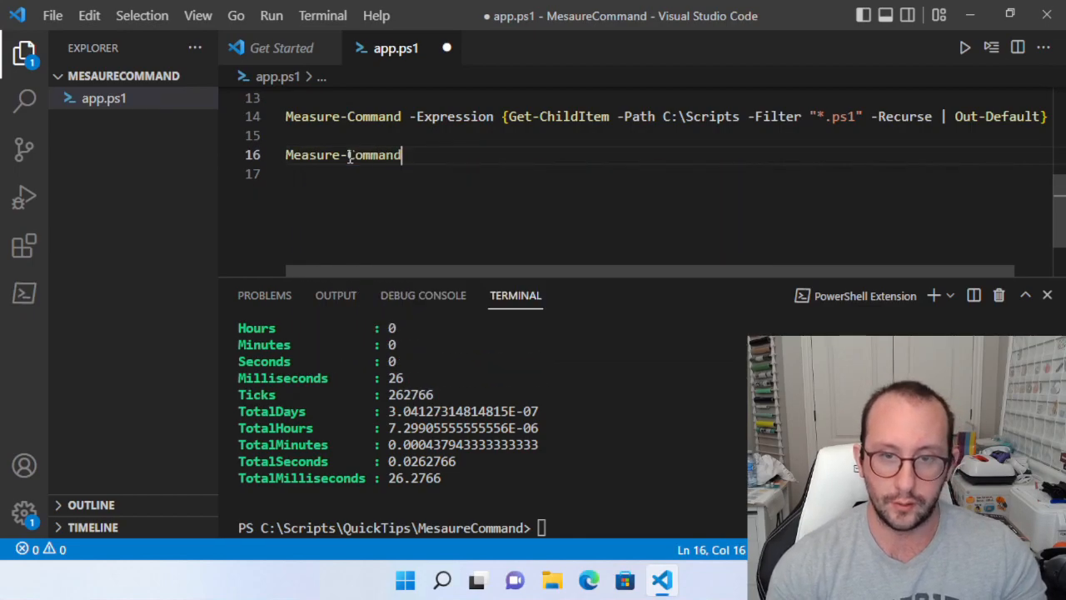
{"action": "type", "text": " -"}
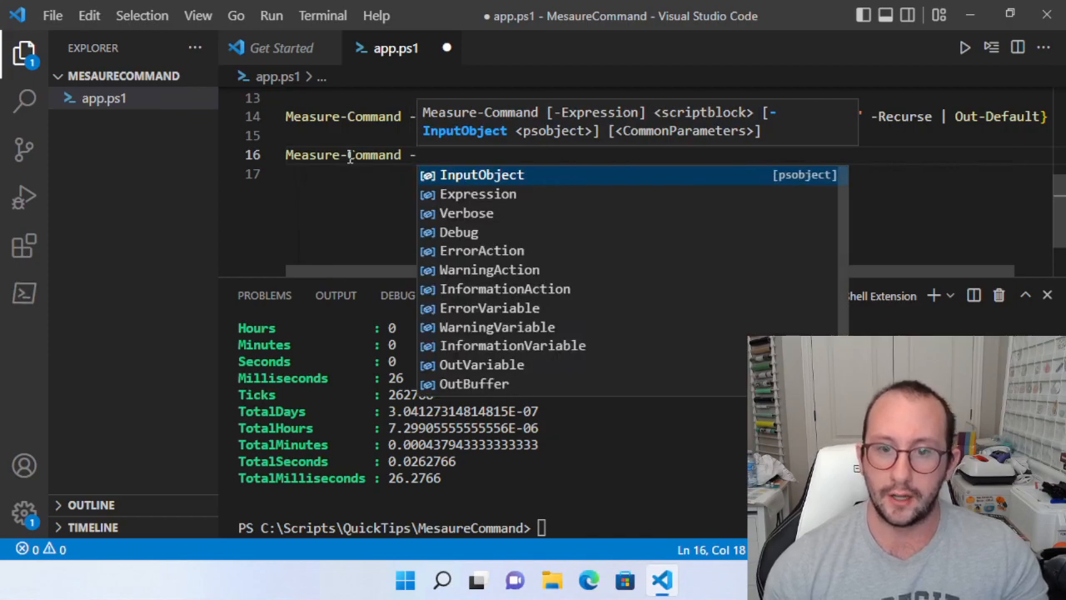
{"action": "key", "text": "Down"}
{"action": "key", "text": "Up"}
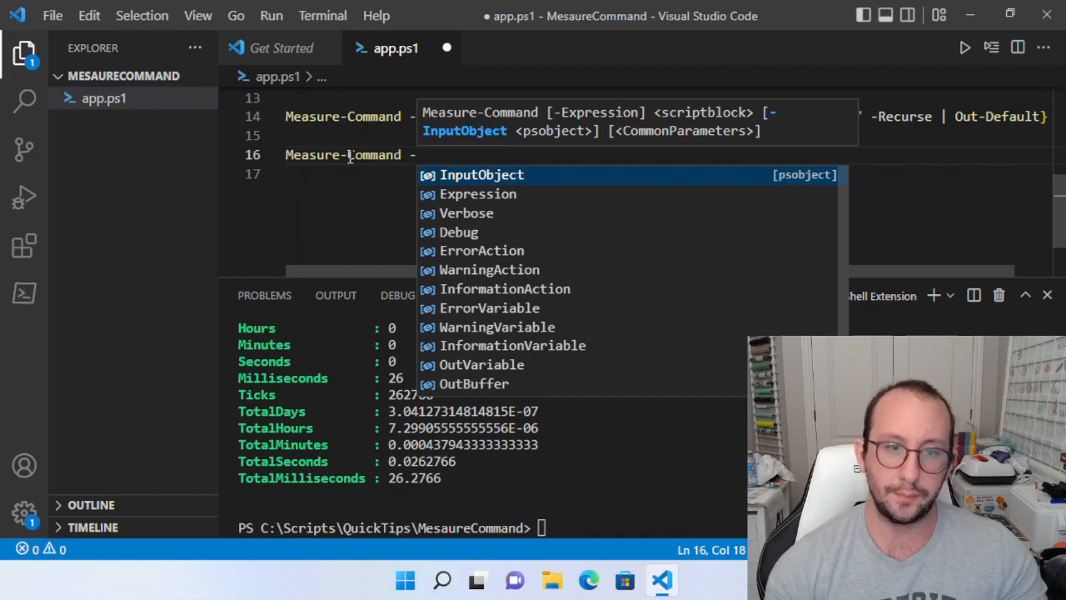
{"action": "key", "text": "Tab"}
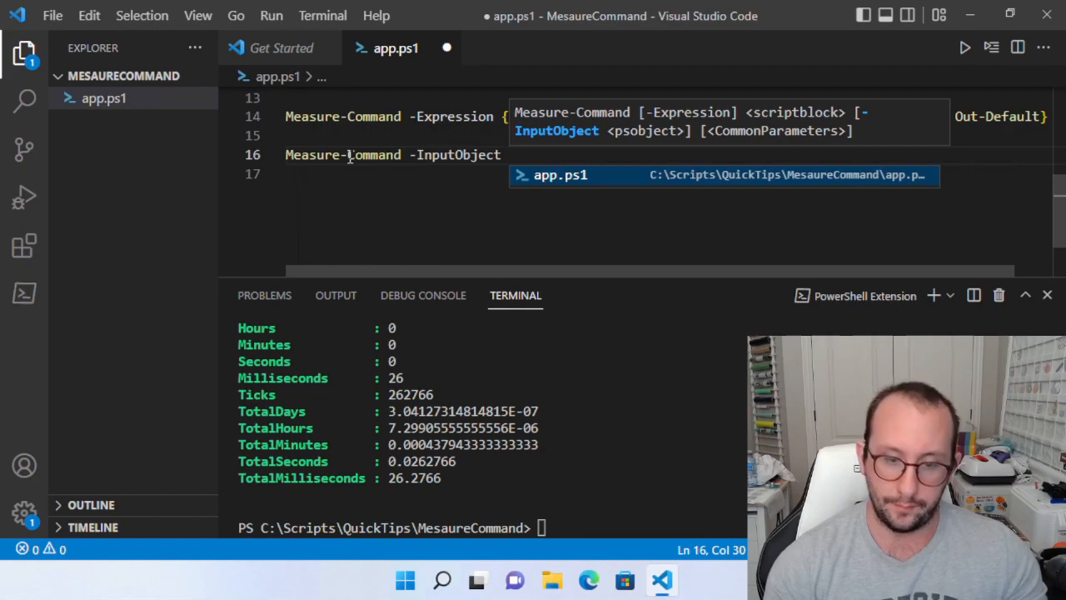
{"action": "key", "text": "Up"}
{"action": "key", "text": "Return"}
{"action": "key", "text": "Return"}
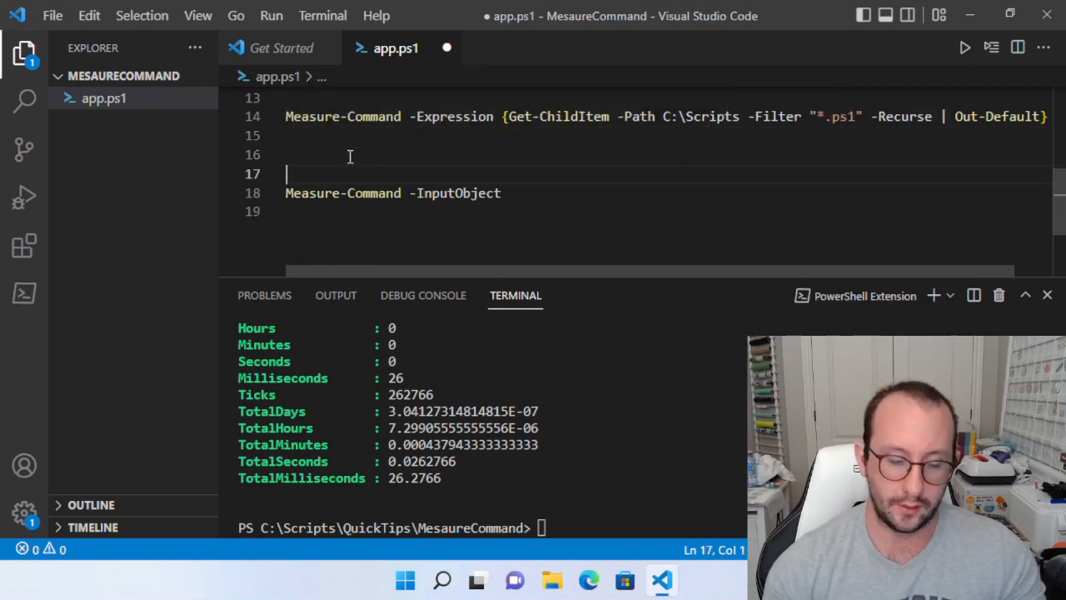
{"action": "type", "text": "$value=10"}
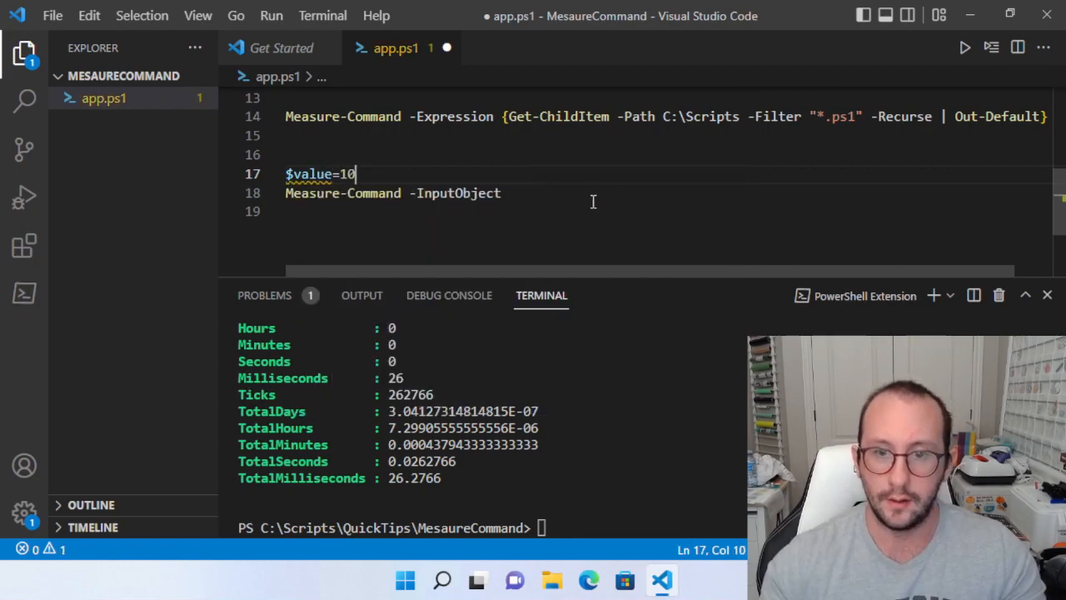
Complete -Expression {foreach($x in 0..$_){$x}} and run lines 17–18, about 0.94 ms
{"action": "left_click", "coordinate": [581, 195]}
{"action": "type", "text": "$valu"}
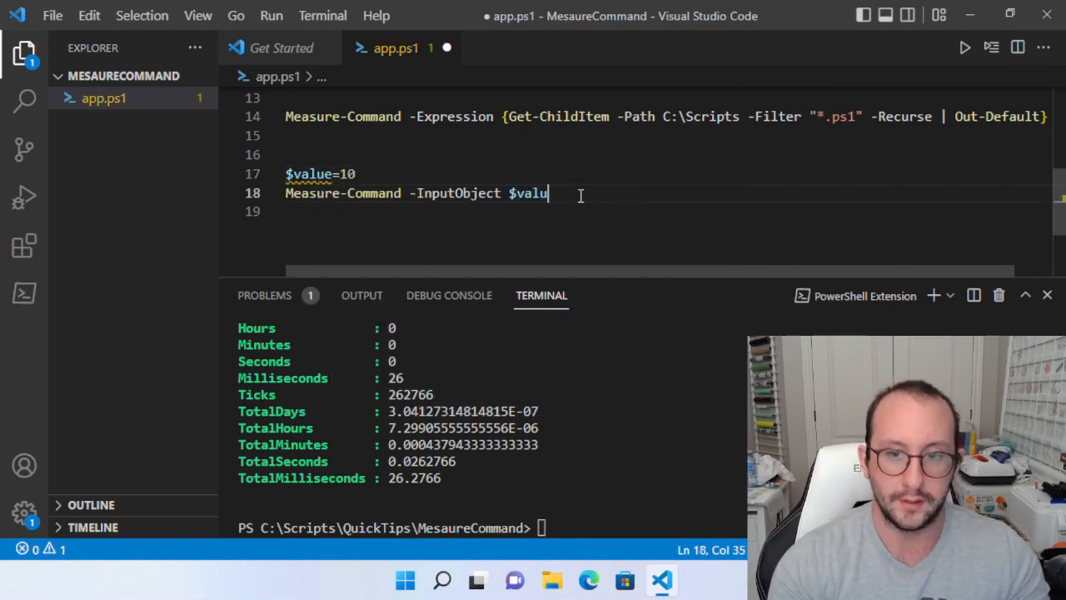
{"action": "type", "text": "e -exp"}
{"action": "key", "text": "Tab"}
{"action": "type", "text": "{"}
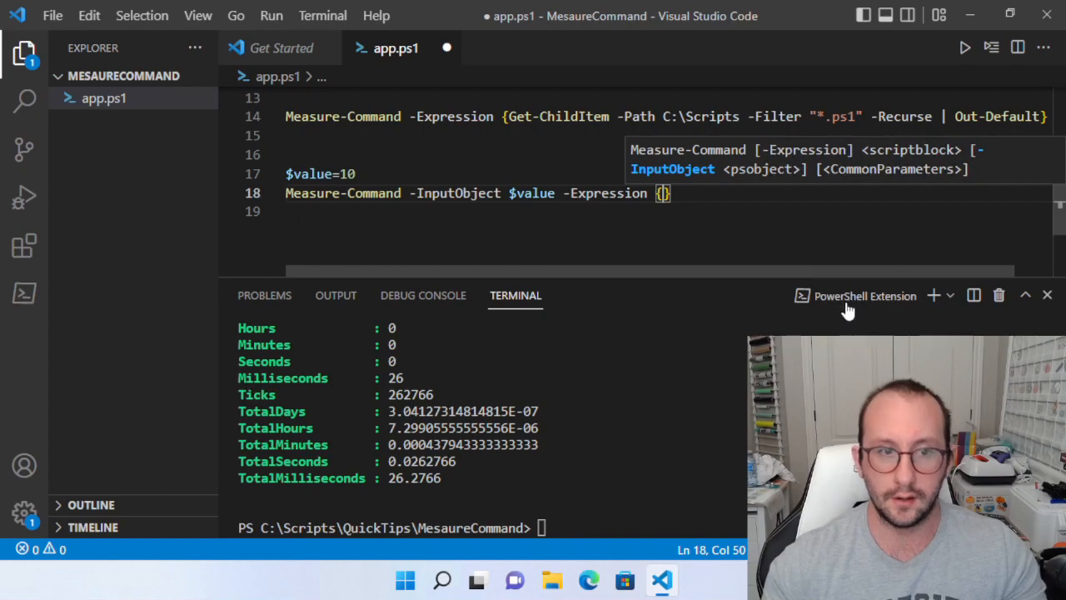
{"action": "type", "text": "foreach"}
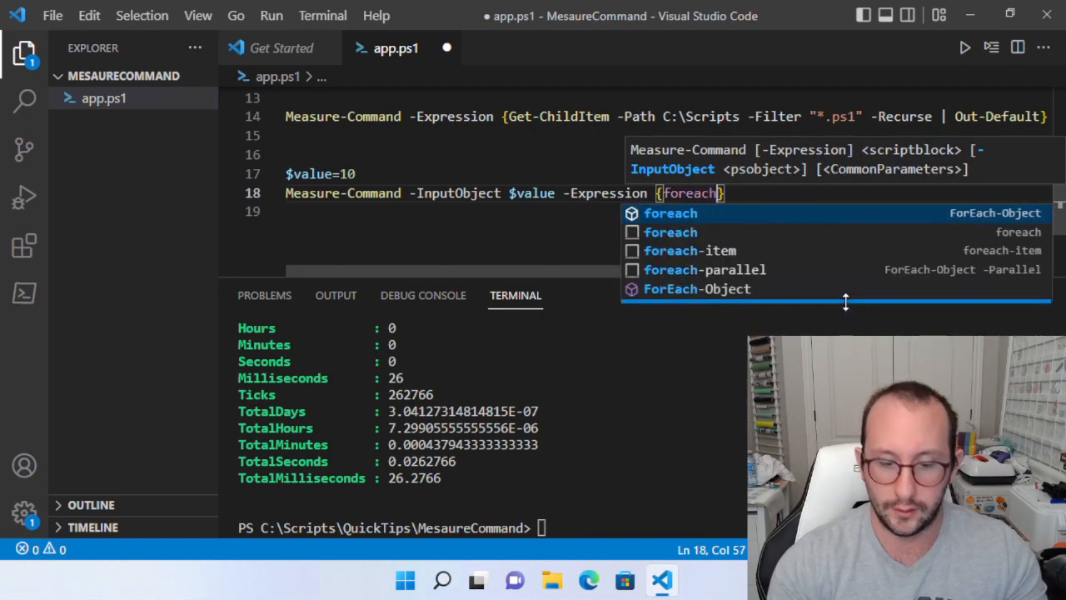
{"action": "type", "text": "($x in 00"}
{"action": "key", "text": "BackSpace"}
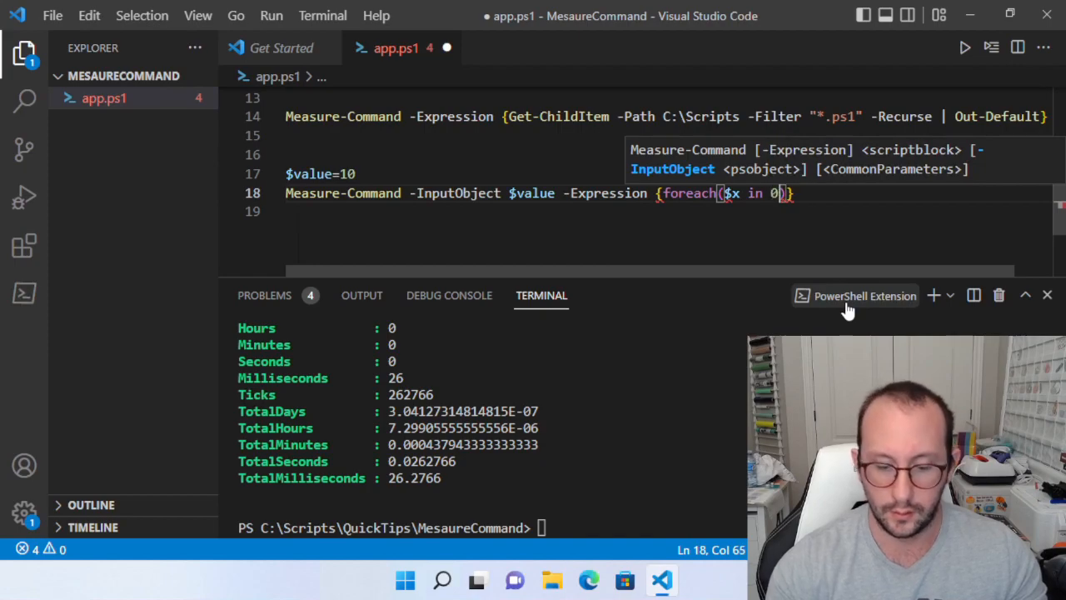
{"action": "type", "text": ".."}
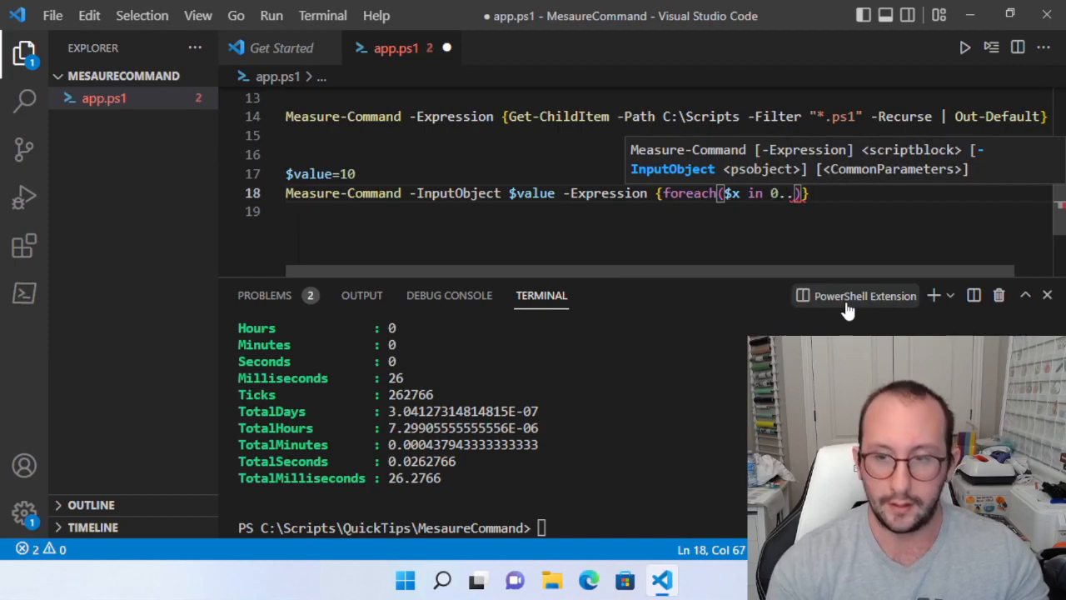
{"action": "type", "text": "$_"}
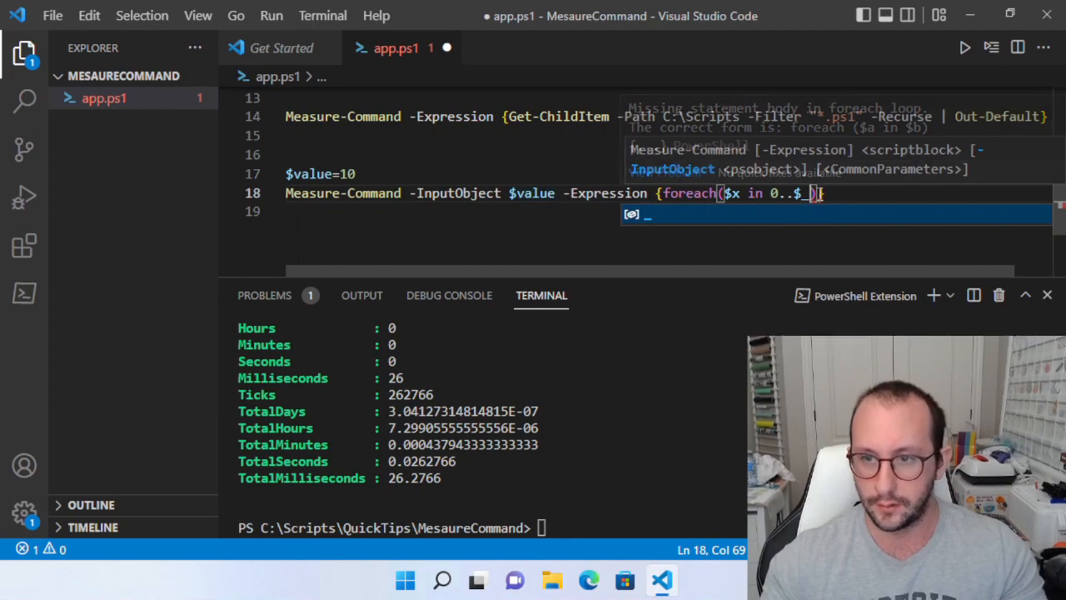
{"action": "left_click", "coordinate": [821, 193]}
{"action": "type", "text": "{$"}
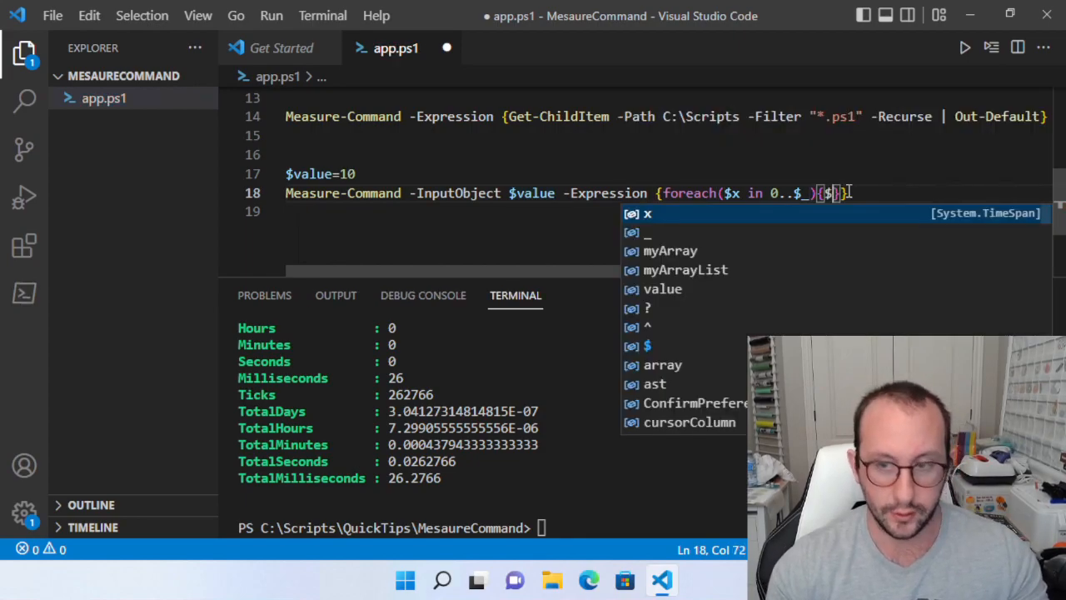
{"action": "type", "text": "x"}
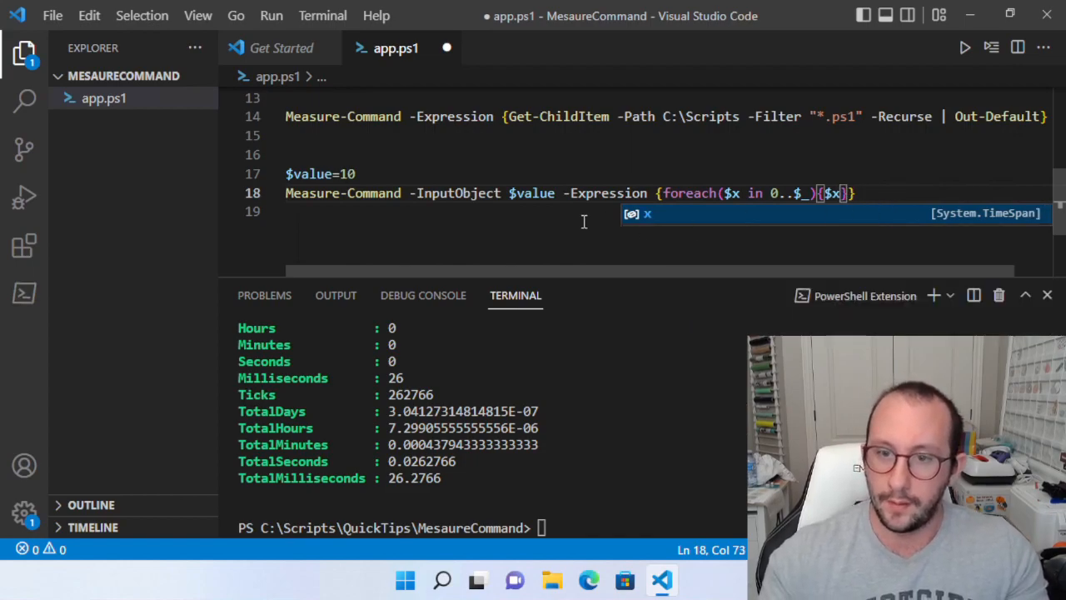
{"action": "left_click_drag", "start_coordinate": [249, 211], "coordinate": [250, 173]}
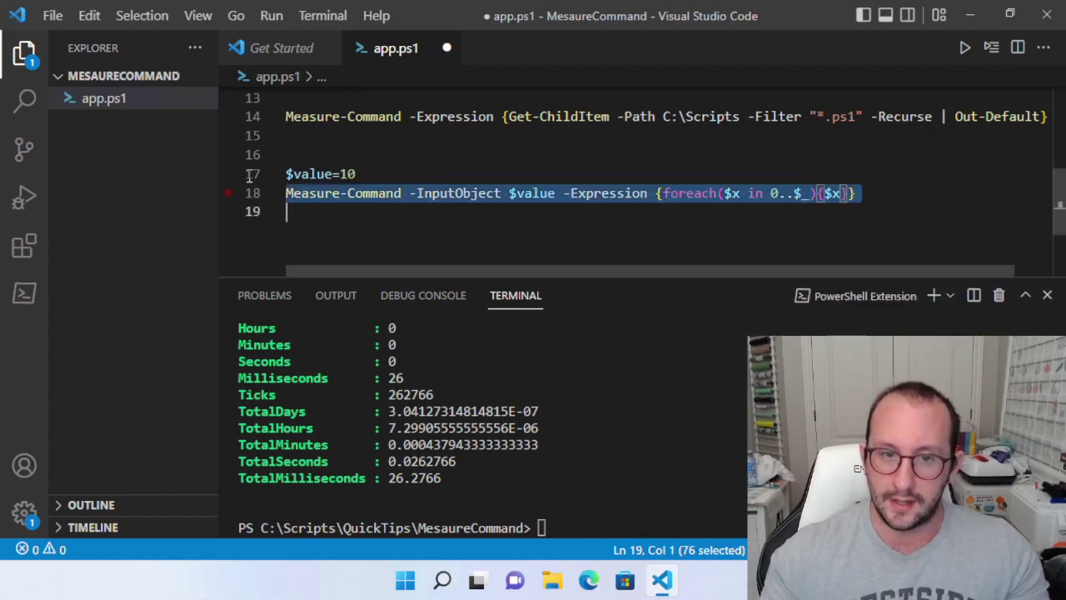
{"action": "left_click", "coordinate": [990, 47]}
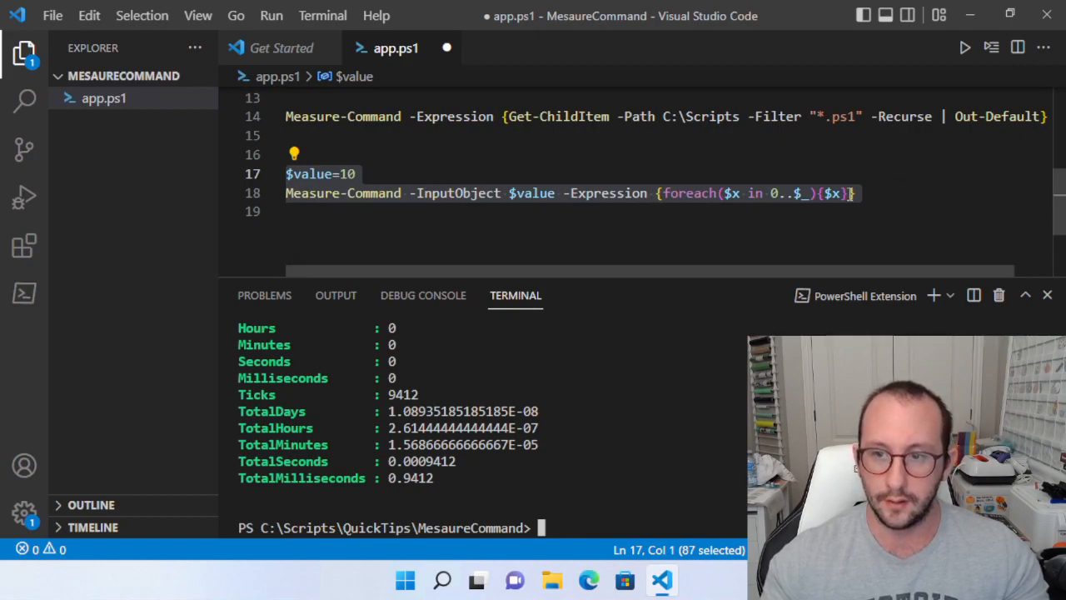
Pipe each $x to Out-Default on line 18 and rerun lines 17–18, about 6.8 ms
{"action": "left_click", "coordinate": [846, 193]}
{"action": "type", "text": "| "}
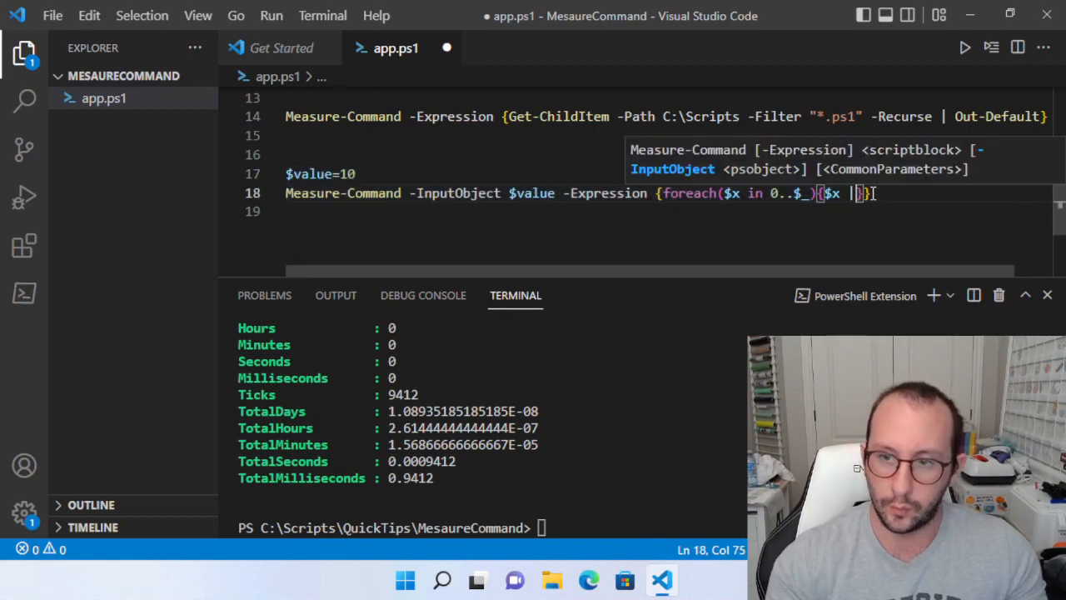
{"action": "type", "text": "out-def"}
{"action": "key", "text": "Tab"}
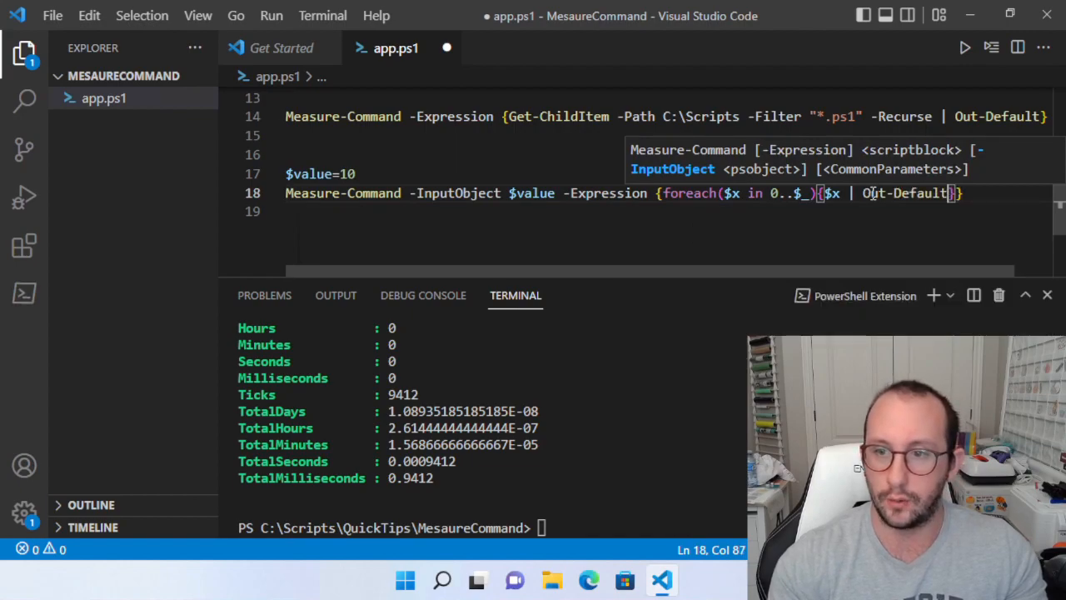
{"action": "left_click_drag", "start_coordinate": [286, 173], "coordinate": [275, 211]}
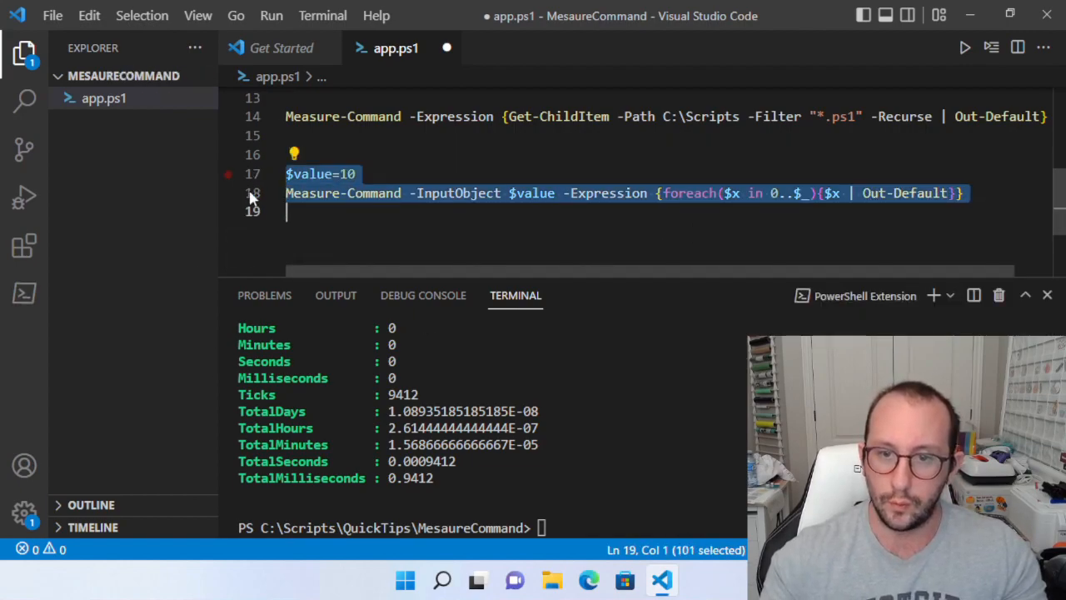
{"action": "left_click", "coordinate": [993, 48]}
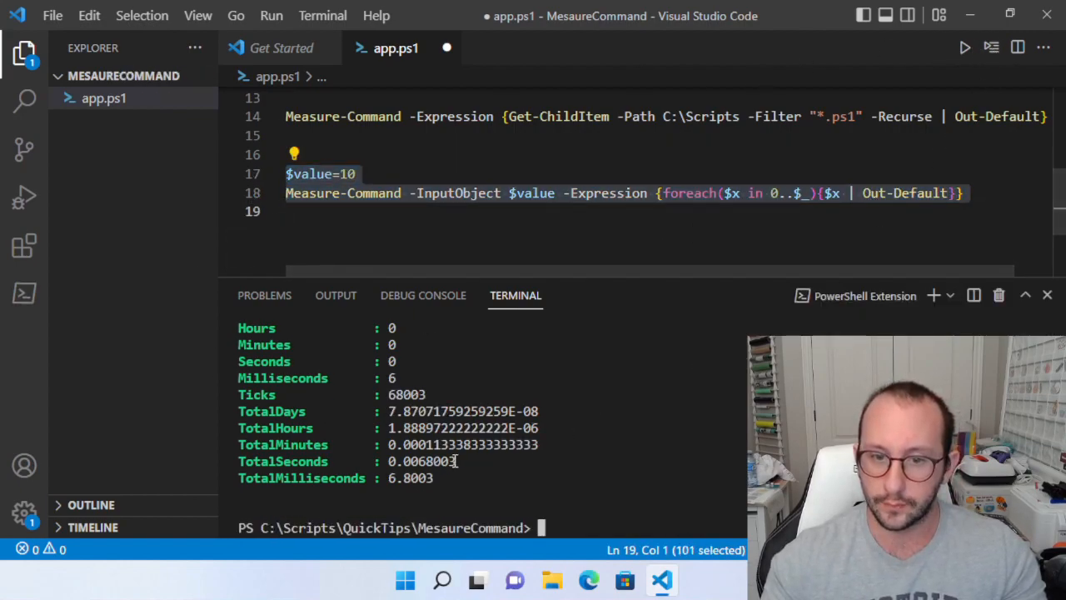
{"action": "scroll", "coordinate": [483, 417], "scroll_direction": "up", "scroll_amount": 5}
{"action": "scroll", "coordinate": [483, 416], "scroll_direction": "up", "scroll_amount": 5}
{"action": "scroll", "coordinate": [483, 417], "scroll_direction": "down", "scroll_amount": 5}
{"action": "scroll", "coordinate": [483, 417], "scroll_direction": "down", "scroll_amount": 3}
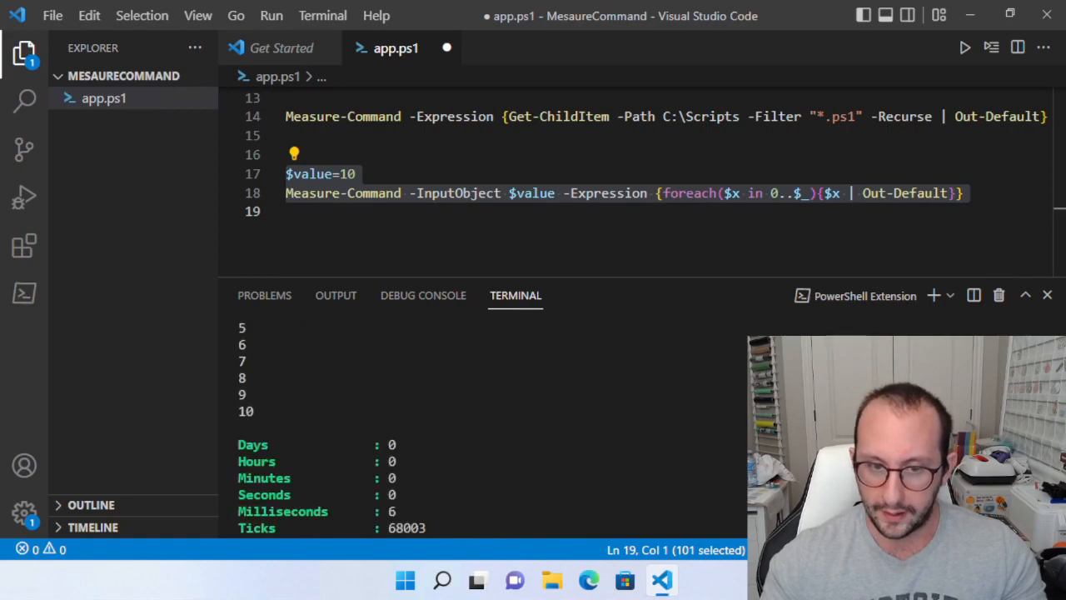
{"action": "scroll", "coordinate": [483, 417], "scroll_direction": "up", "scroll_amount": 5}
{"action": "scroll", "coordinate": [484, 417], "scroll_direction": "down", "scroll_amount": 3}
{"action": "scroll", "coordinate": [483, 416], "scroll_direction": "down", "scroll_amount": 5}
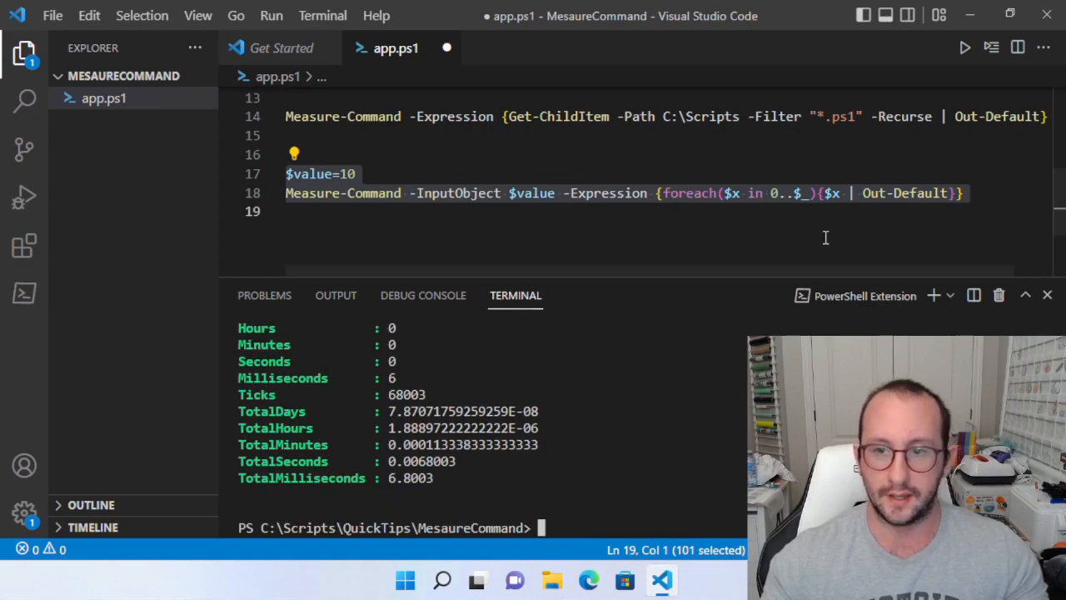
{"action": "left_click", "coordinate": [983, 193]}
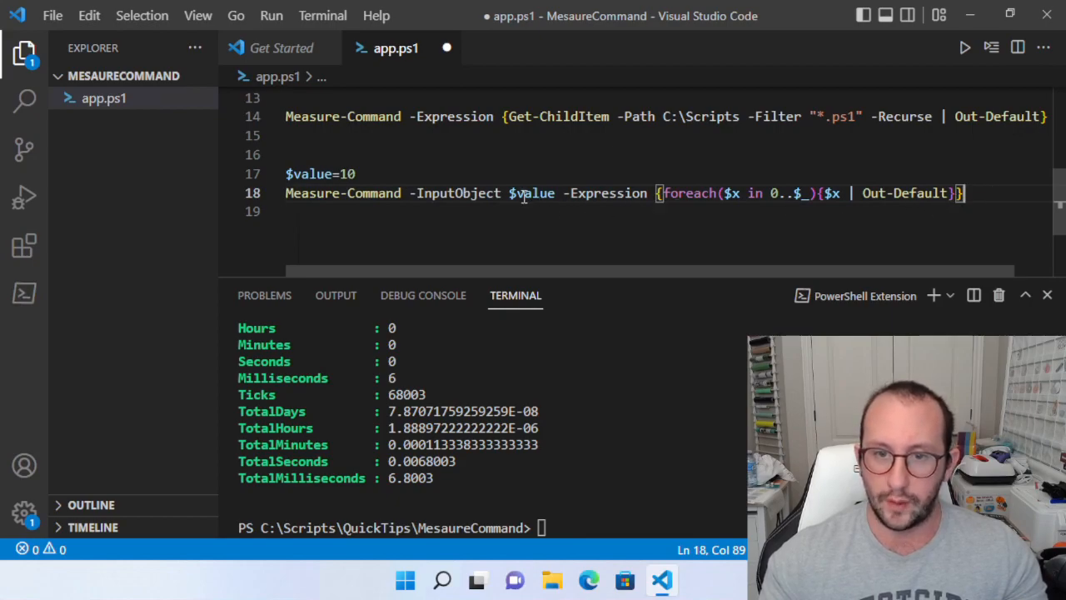
Add line 20 as '10 | Measure-Command' with the -Expression loop block copied from line 18
{"action": "key", "text": "Return"}
{"action": "key", "text": "Return"}
{"action": "scroll", "coordinate": [374, 225], "scroll_direction": "down", "scroll_amount": 1}
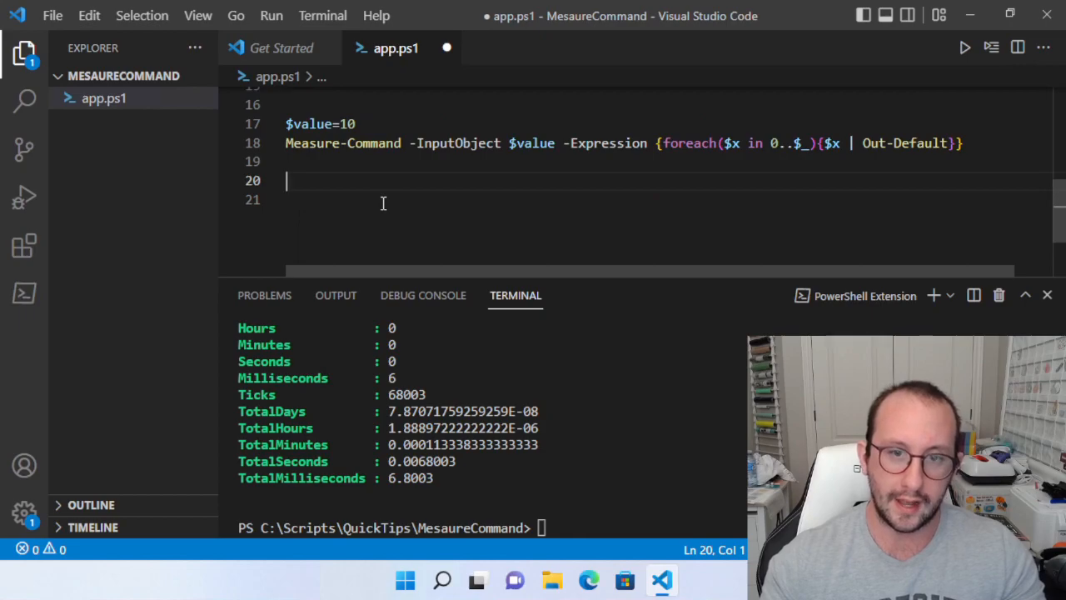
{"action": "type", "text": "10 "}
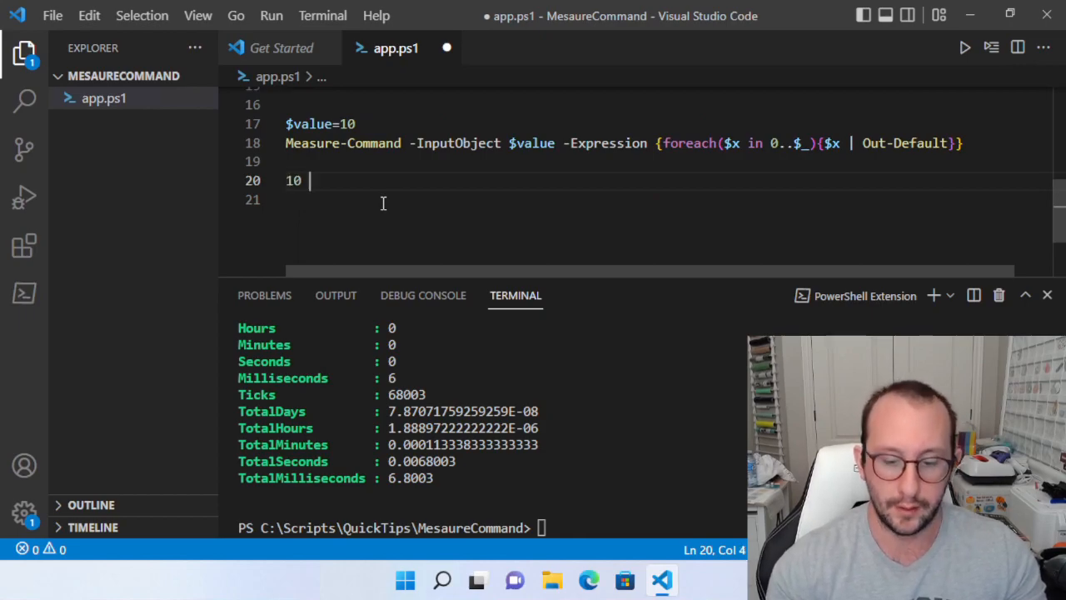
{"action": "type", "text": "|"}
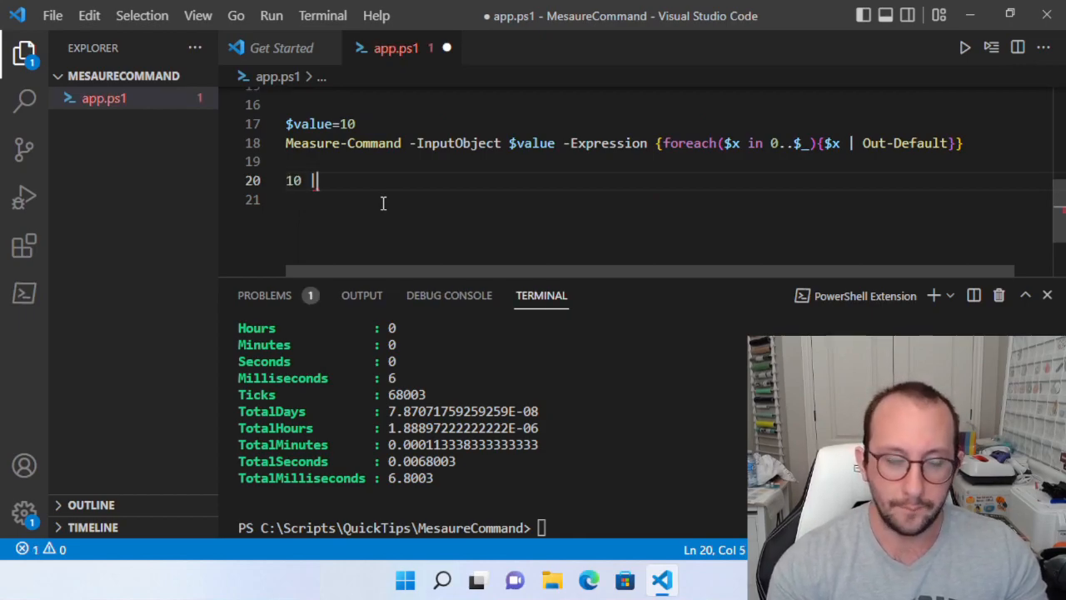
{"action": "type", "text": " mesa"}
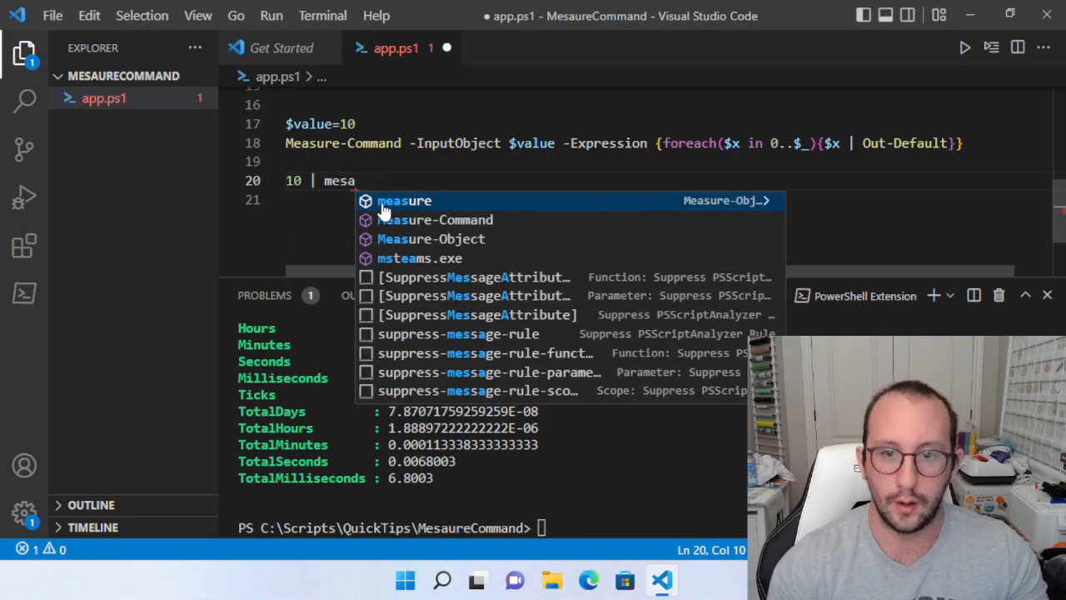
{"action": "key", "text": "Down"}
{"action": "key", "text": "Tab"}
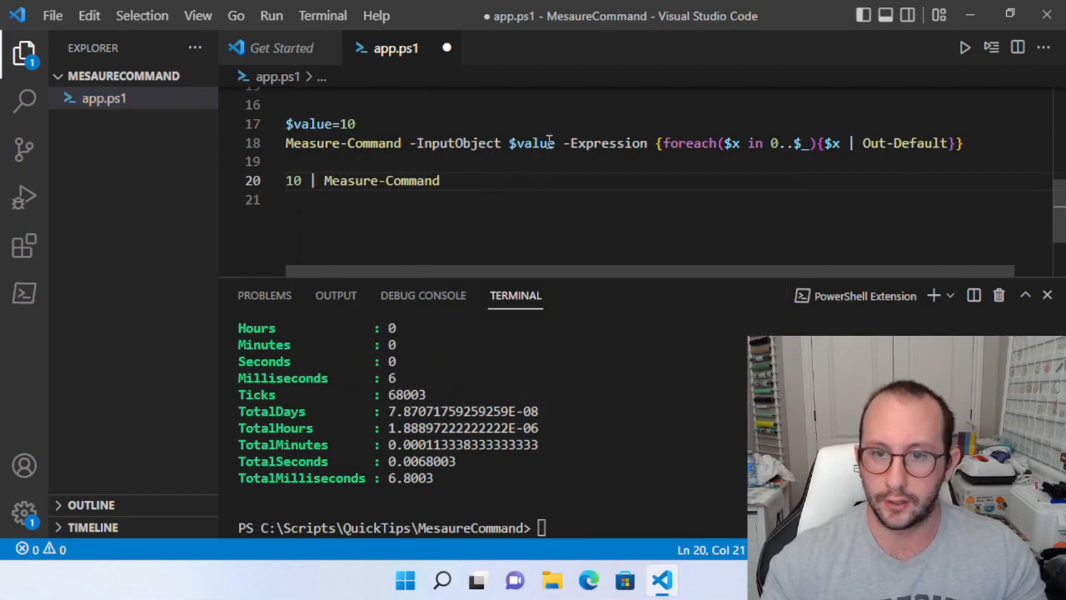
{"action": "left_click_drag", "start_coordinate": [563, 142], "coordinate": [967, 142]}
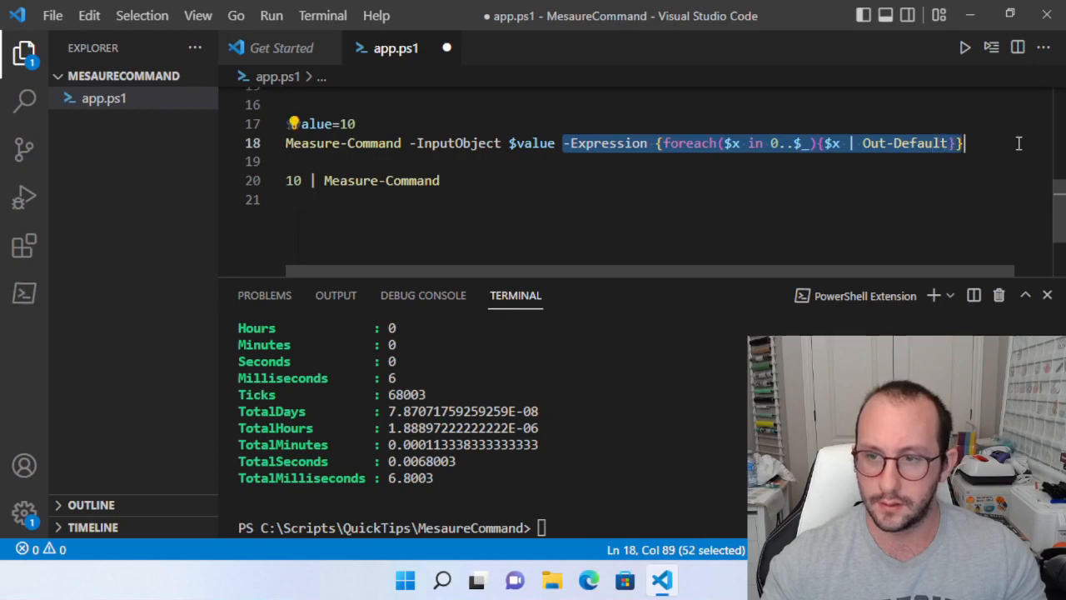
{"action": "key", "text": "ctrl+c"}
{"action": "left_click", "coordinate": [458, 180]}
{"action": "key", "text": "ctrl+v"}
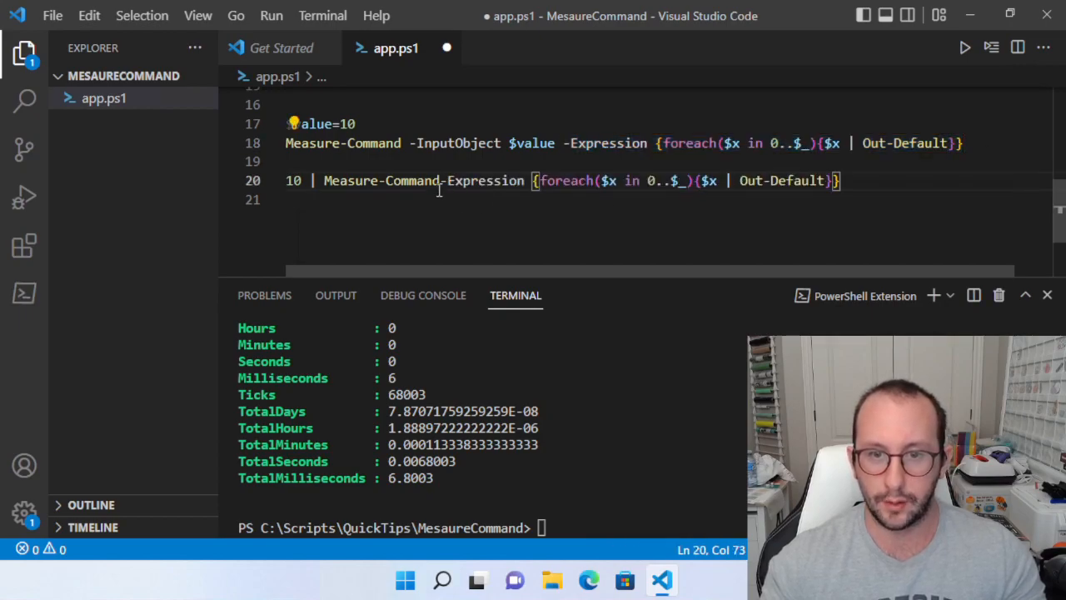
Highlight the piped 10 and $_ range, then run line 20 twice, about 7.7 ms
{"action": "left_click", "coordinate": [438, 180]}
{"action": "left_click", "coordinate": [694, 180]}
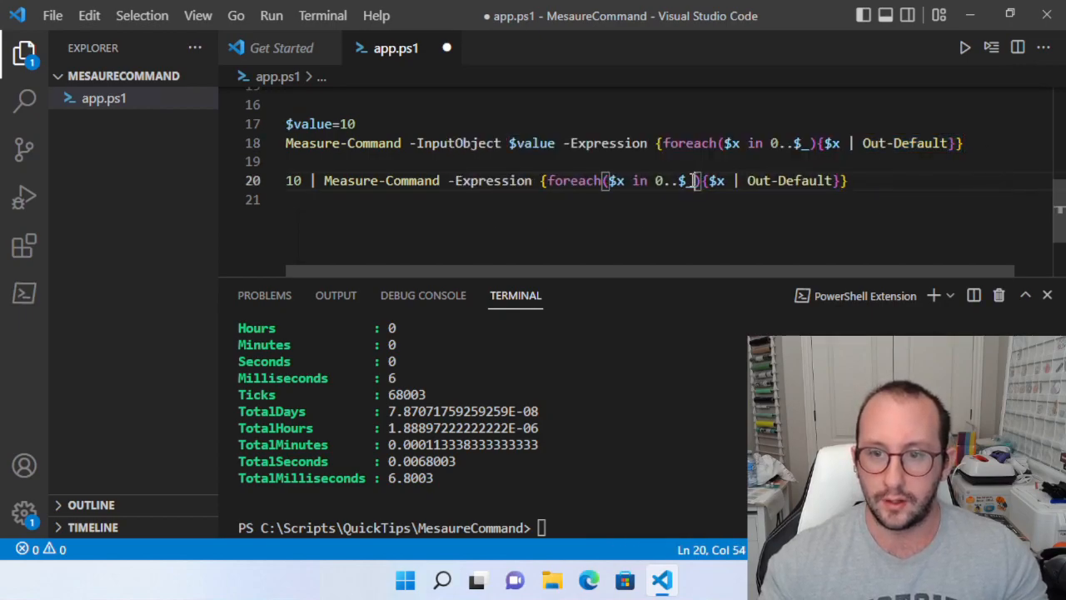
{"action": "left_click_drag", "start_coordinate": [694, 180], "coordinate": [680, 180]}
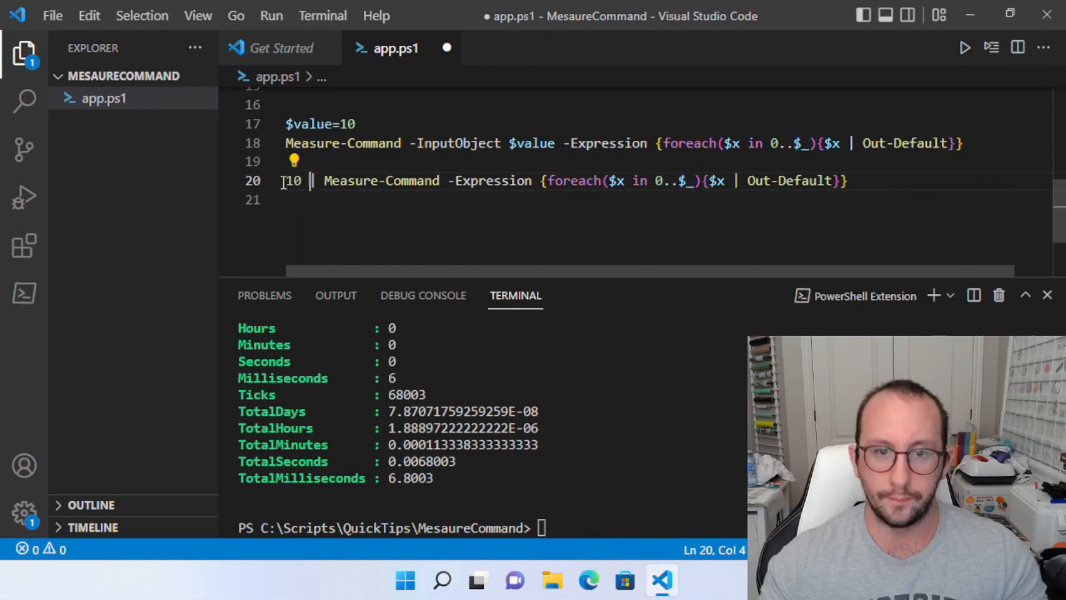
{"action": "left_click_drag", "start_coordinate": [307, 181], "coordinate": [234, 191]}
{"action": "left_click", "coordinate": [339, 210]}
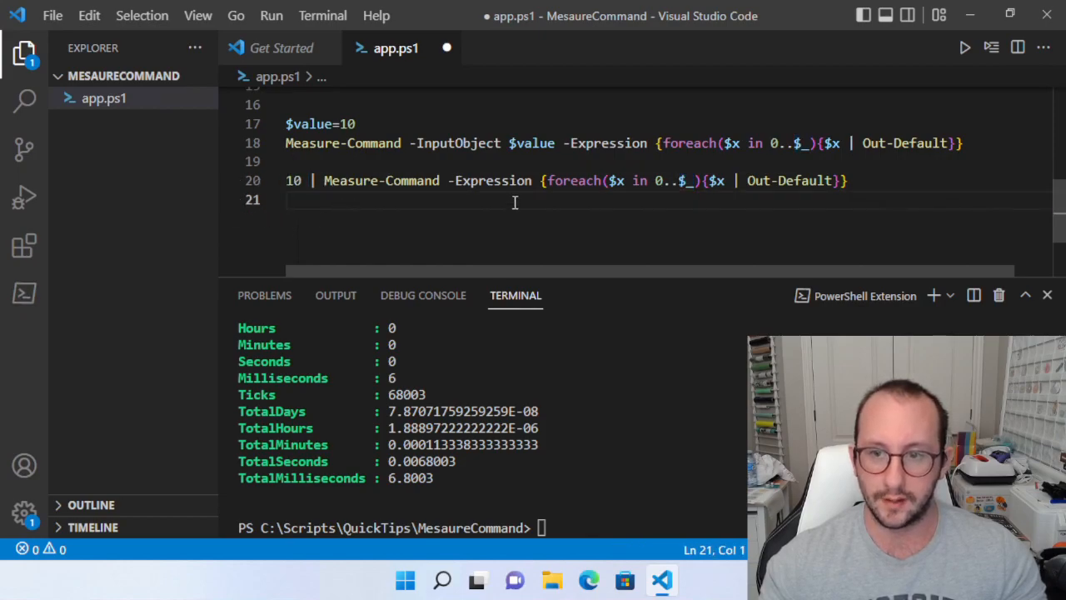
{"action": "left_click_drag", "start_coordinate": [293, 180], "coordinate": [258, 200]}
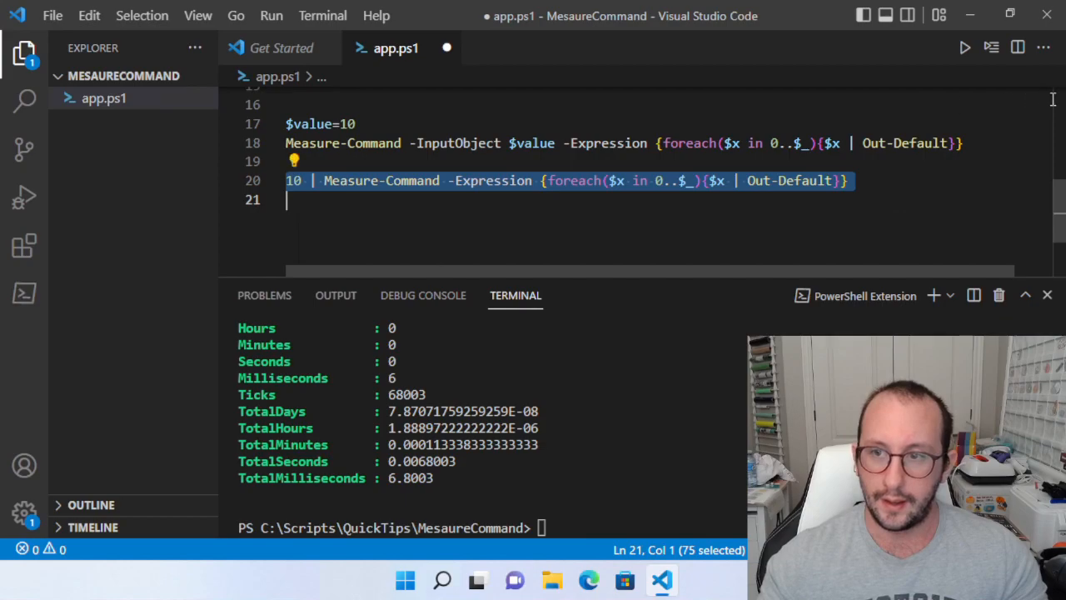
{"action": "key", "text": "F8"}
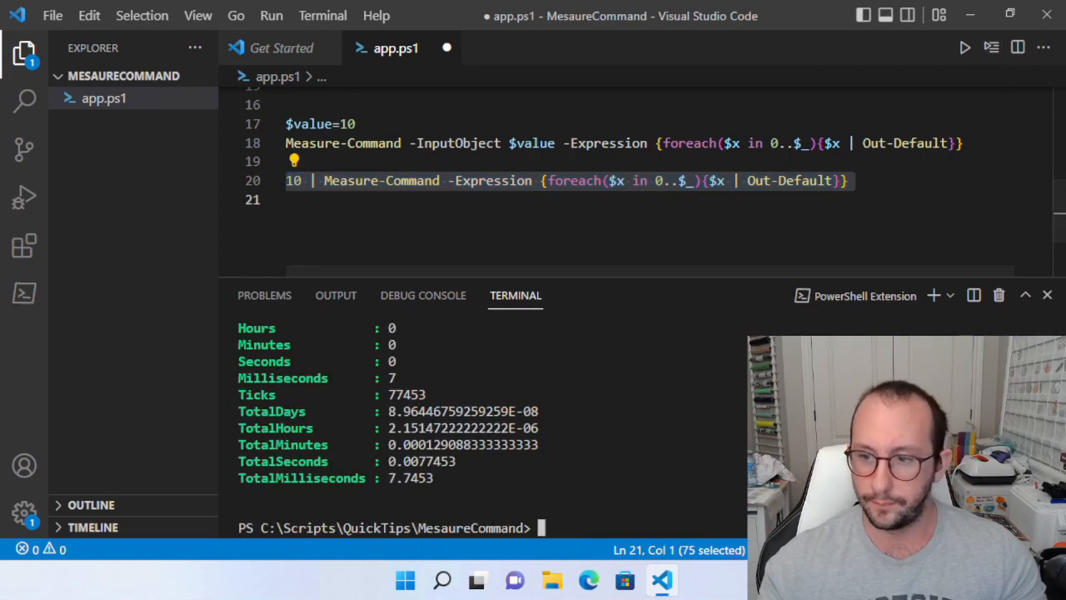
{"action": "key", "text": "F8"}
{"action": "scroll", "coordinate": [483, 416], "scroll_direction": "up", "scroll_amount": 3}
{"action": "scroll", "coordinate": [483, 416], "scroll_direction": "down", "scroll_amount": 2}
{"action": "scroll", "coordinate": [483, 417], "scroll_direction": "down", "scroll_amount": 3}
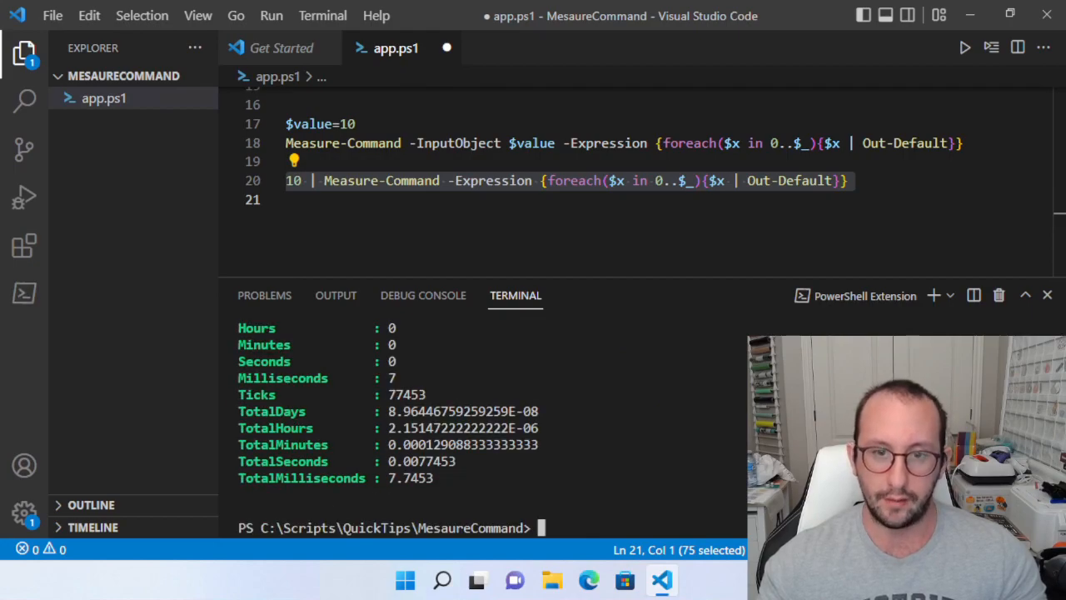
{"action": "left_click", "coordinate": [430, 220]}
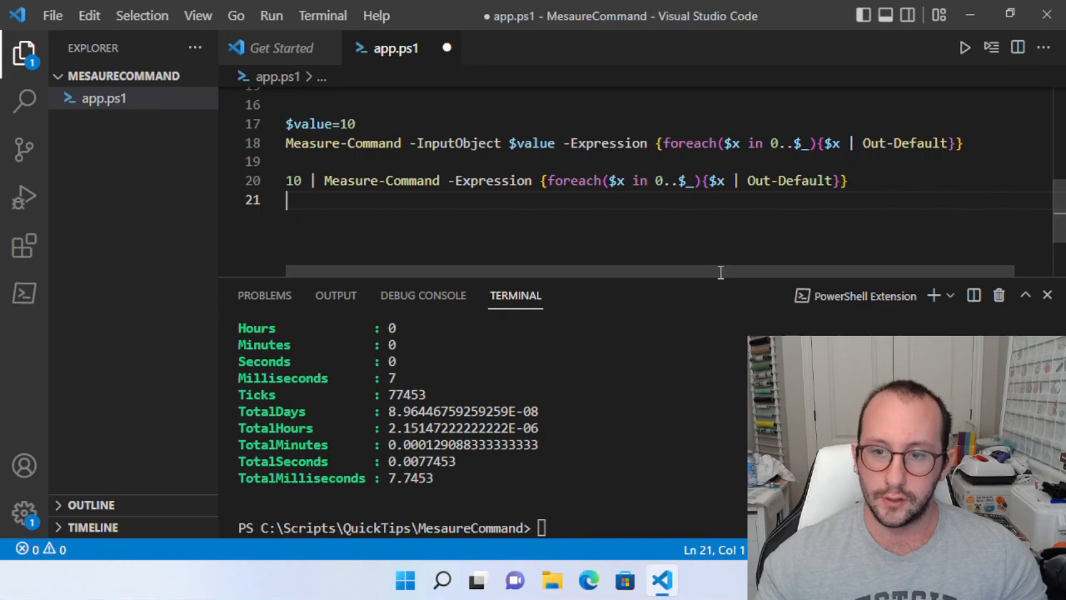
Drag the terminal border down to enlarge the editor area
{"action": "left_click_drag", "start_coordinate": [719, 275], "coordinate": [683, 350]}
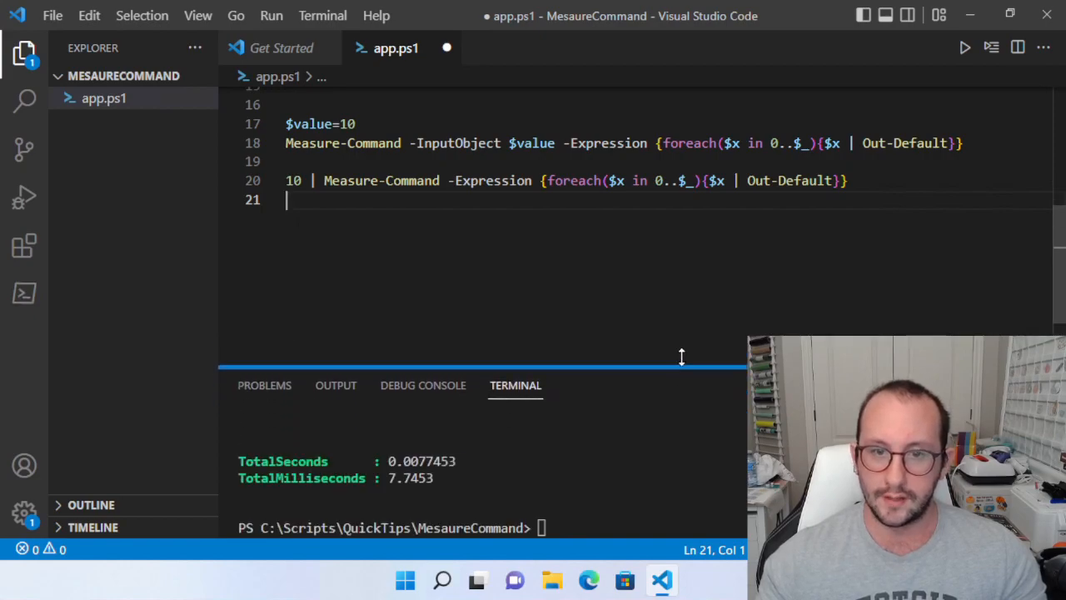
{"action": "left_click_drag", "start_coordinate": [1060, 269], "coordinate": [1056, 235]}
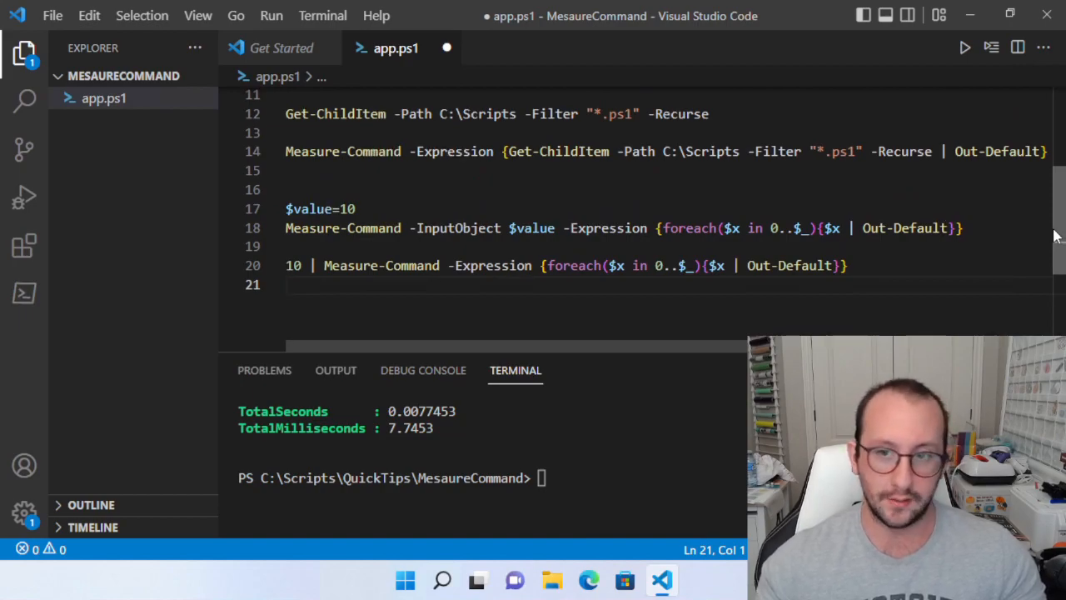
{"action": "left_click_drag", "start_coordinate": [1056, 236], "coordinate": [1050, 154]}
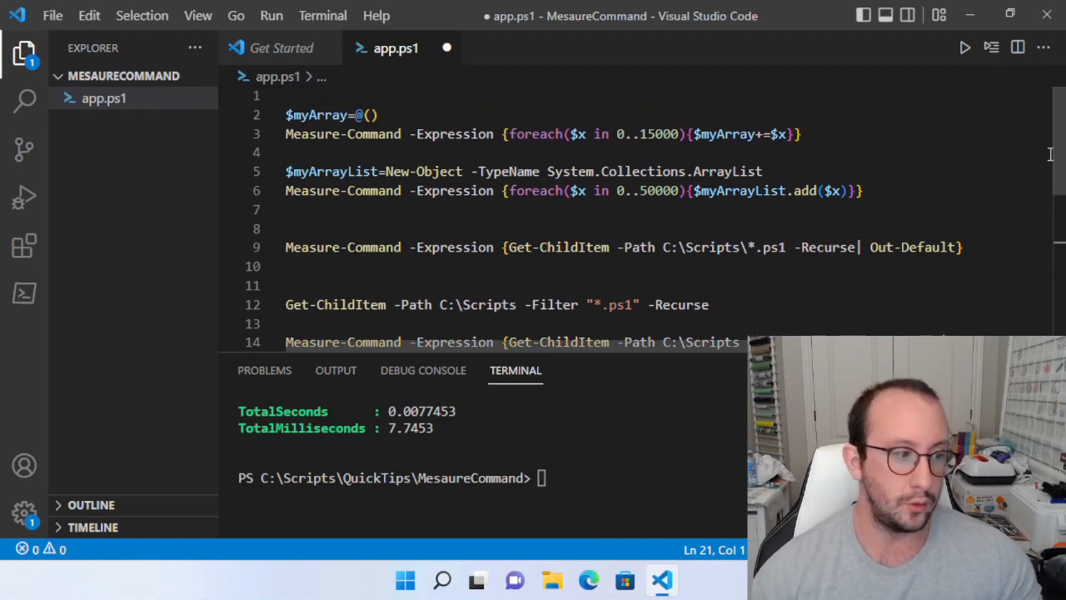